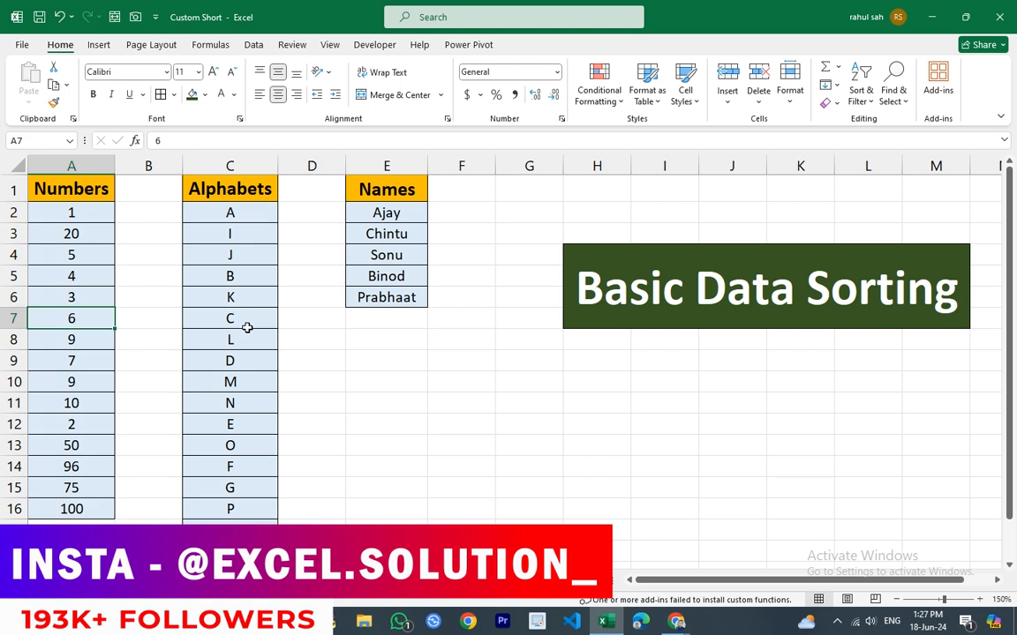
click(250, 234)
click(249, 257)
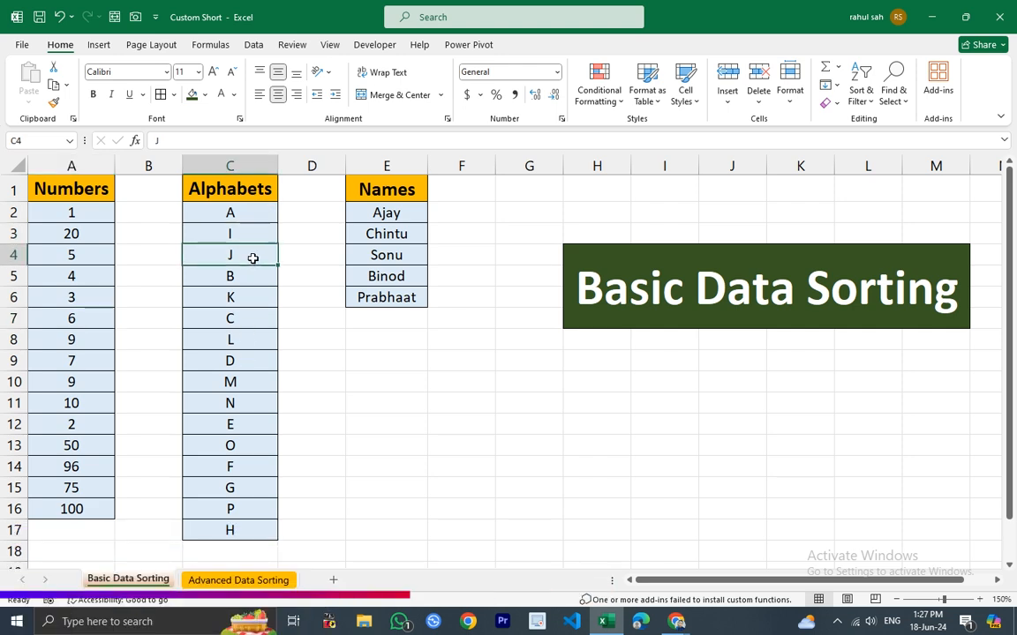
click(252, 277)
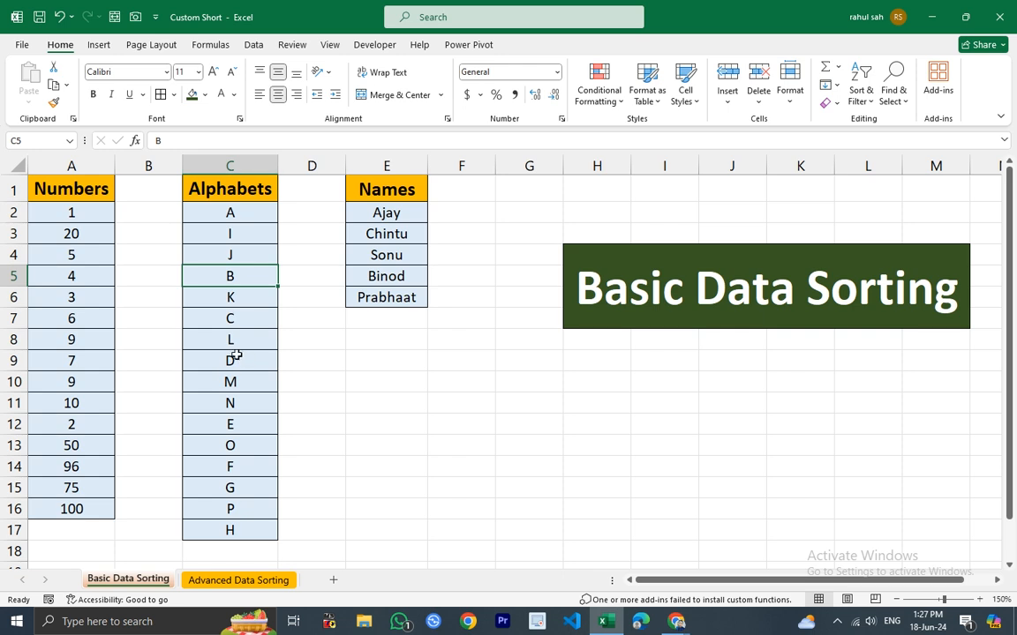
Sort the Numbers values in column A from smallest to largest.
click(73, 218)
drag(73, 223, 67, 500)
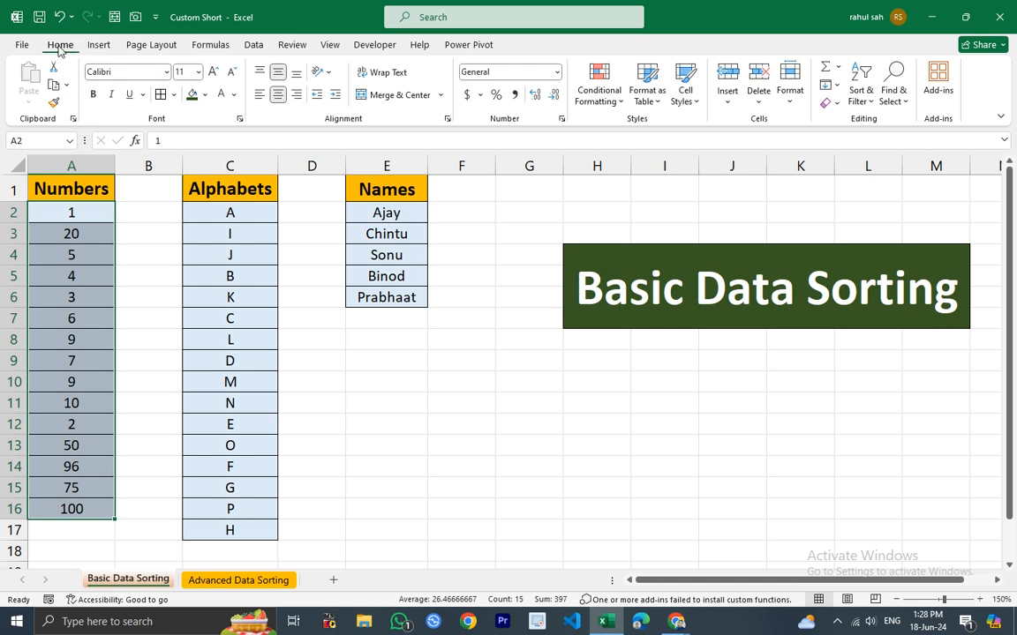
click(862, 106)
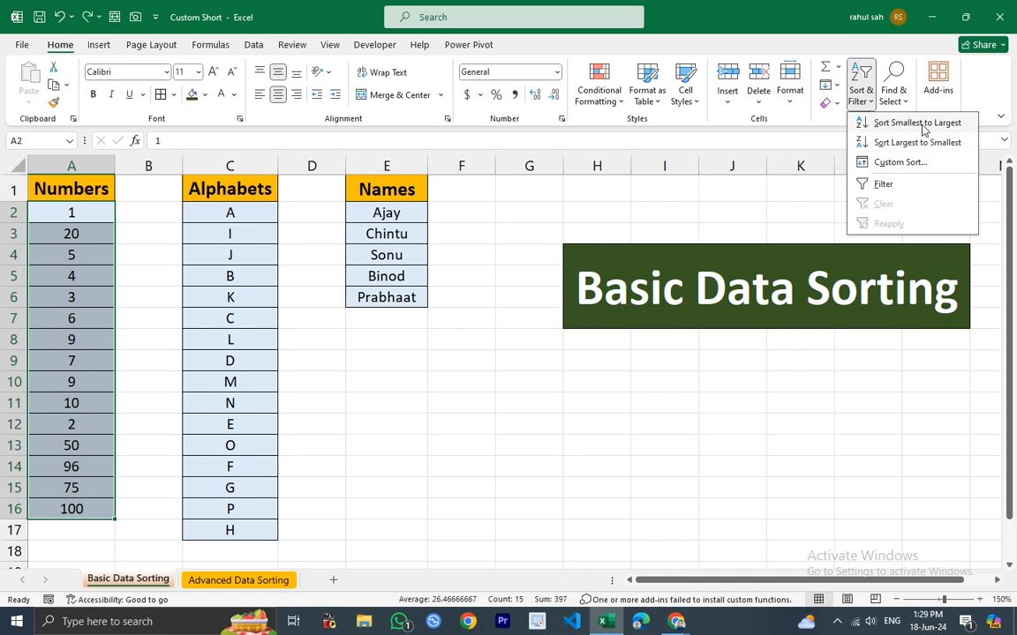
click(918, 123)
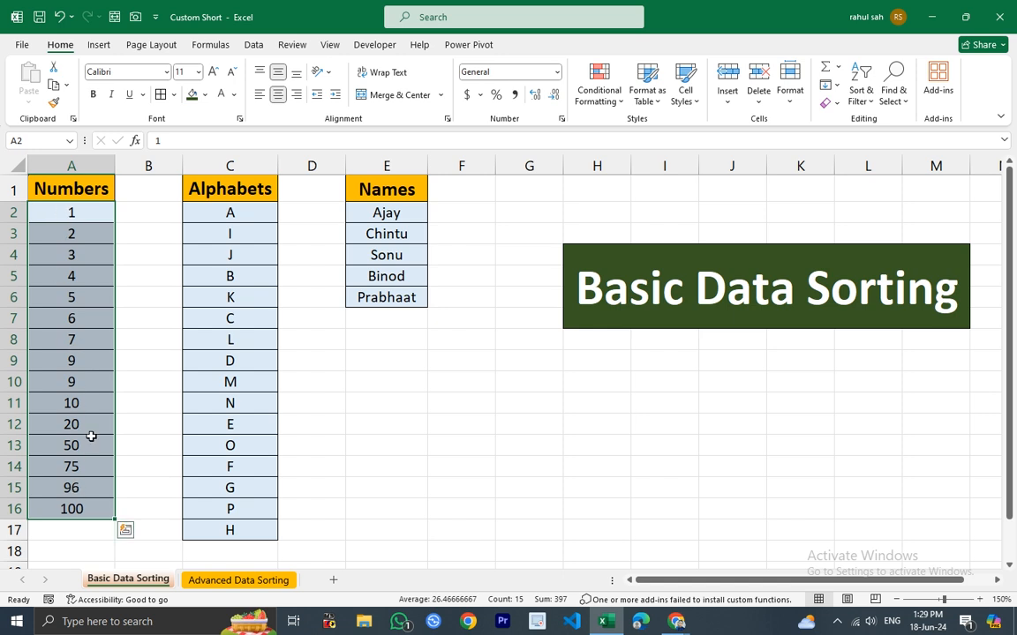
Sort the Numbers values from largest to smallest and undo that sort.
click(868, 96)
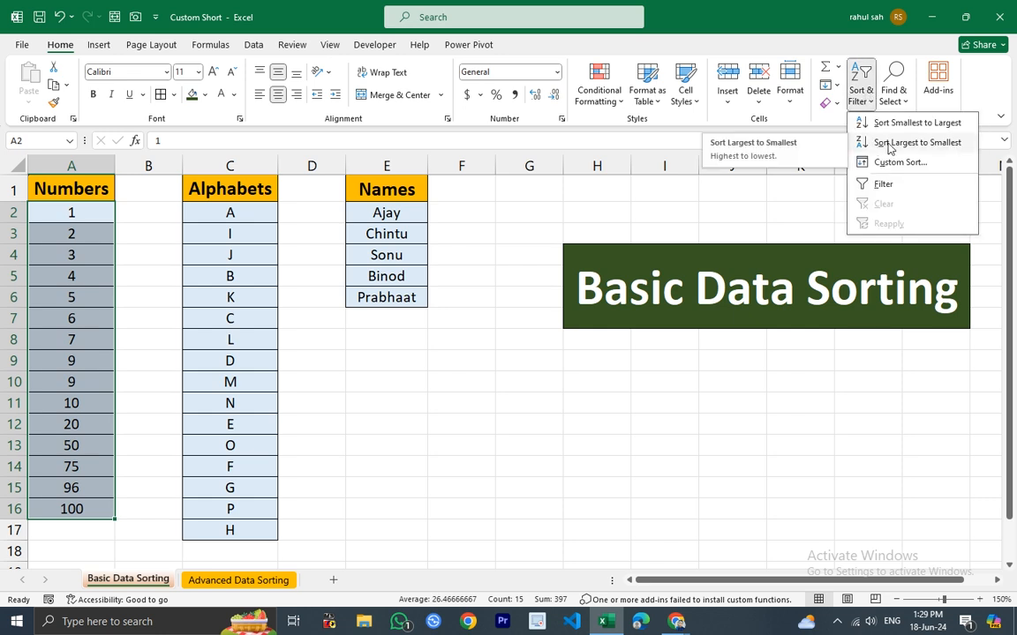
click(889, 144)
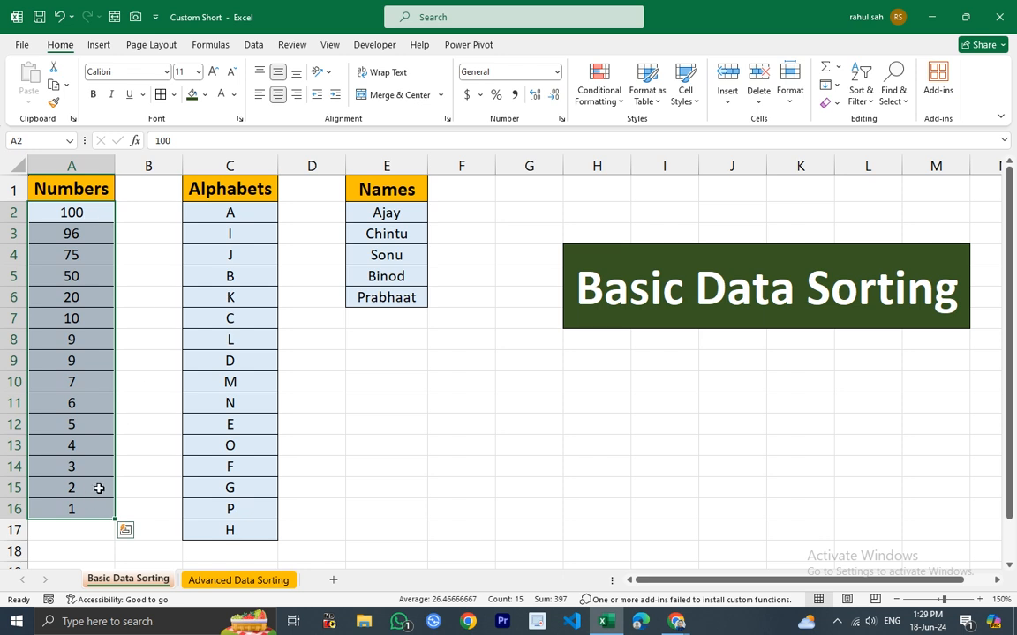
key(ctrl+z)
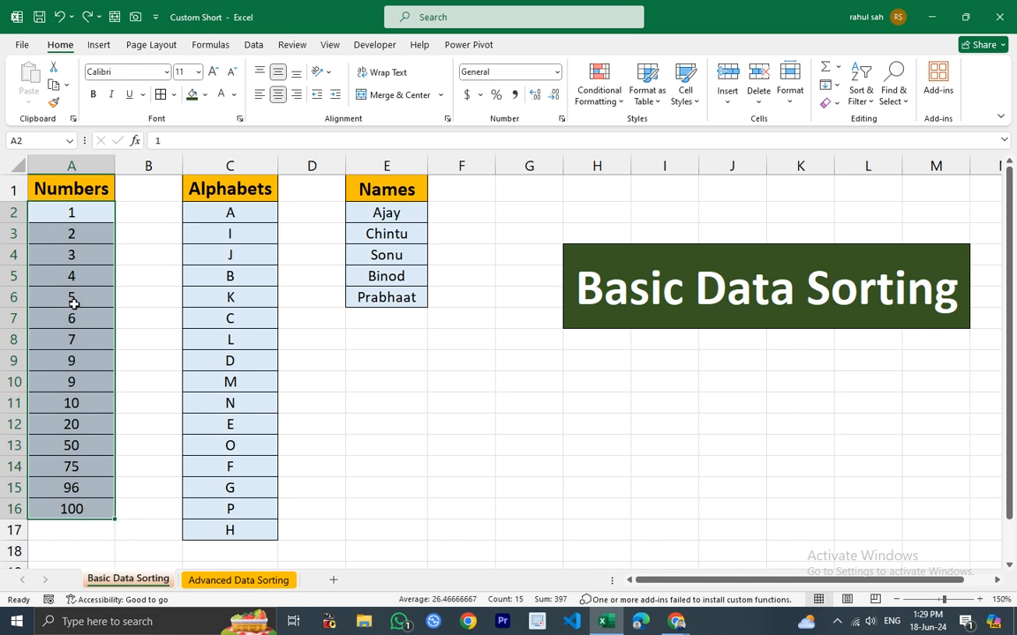
Sort the Alphabets values in column C from A to Z.
click(82, 213)
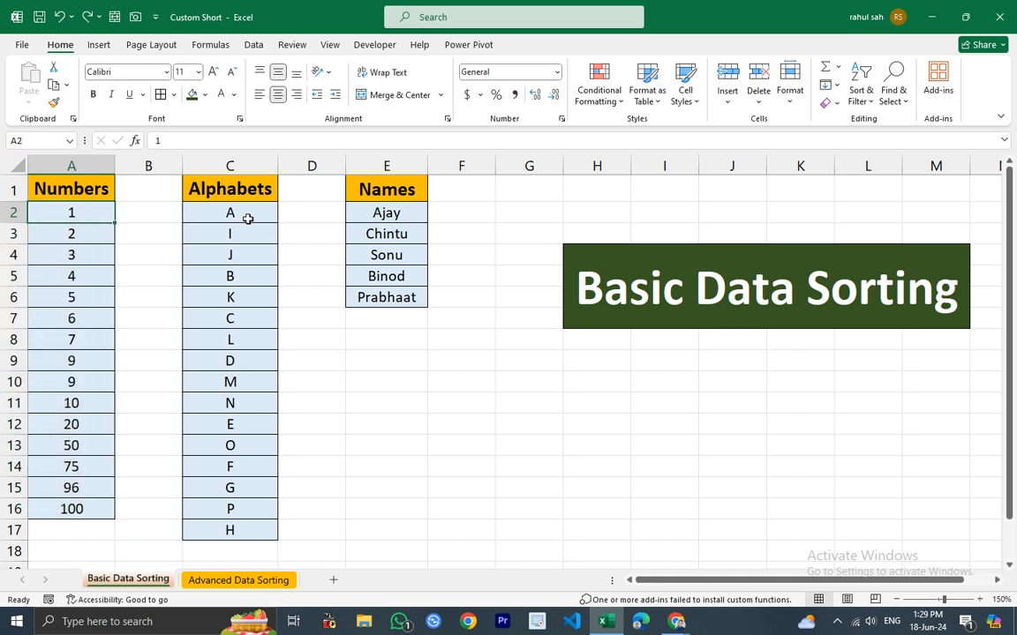
drag(252, 212, 251, 528)
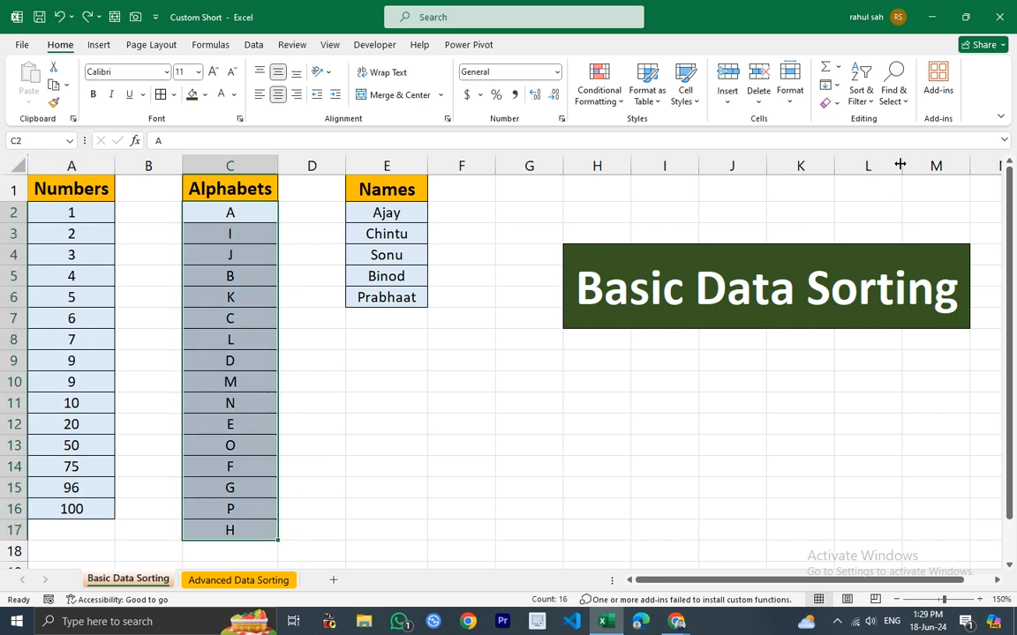
click(860, 97)
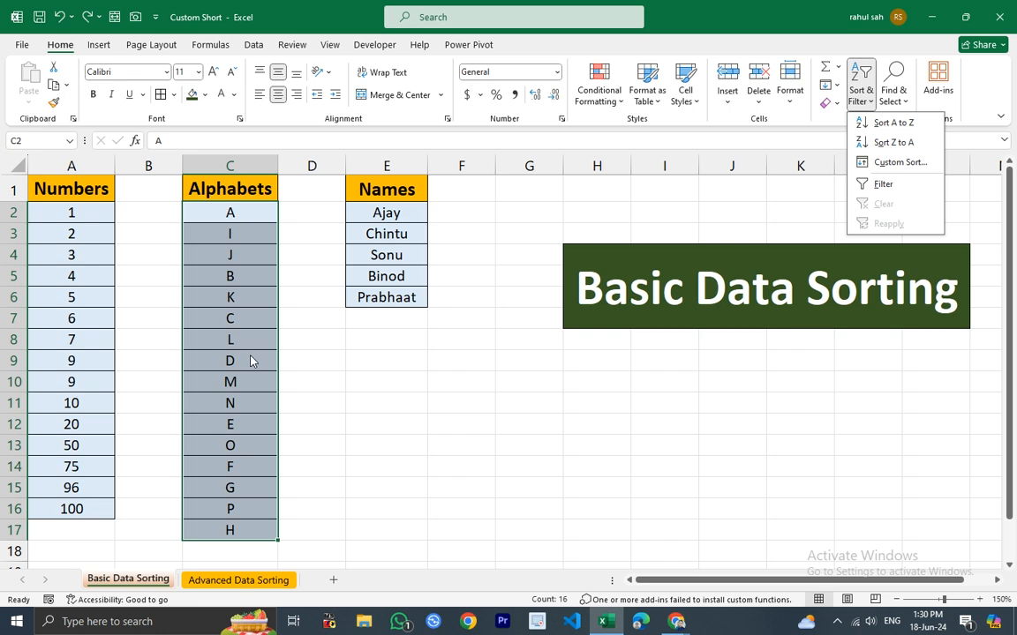
click(894, 126)
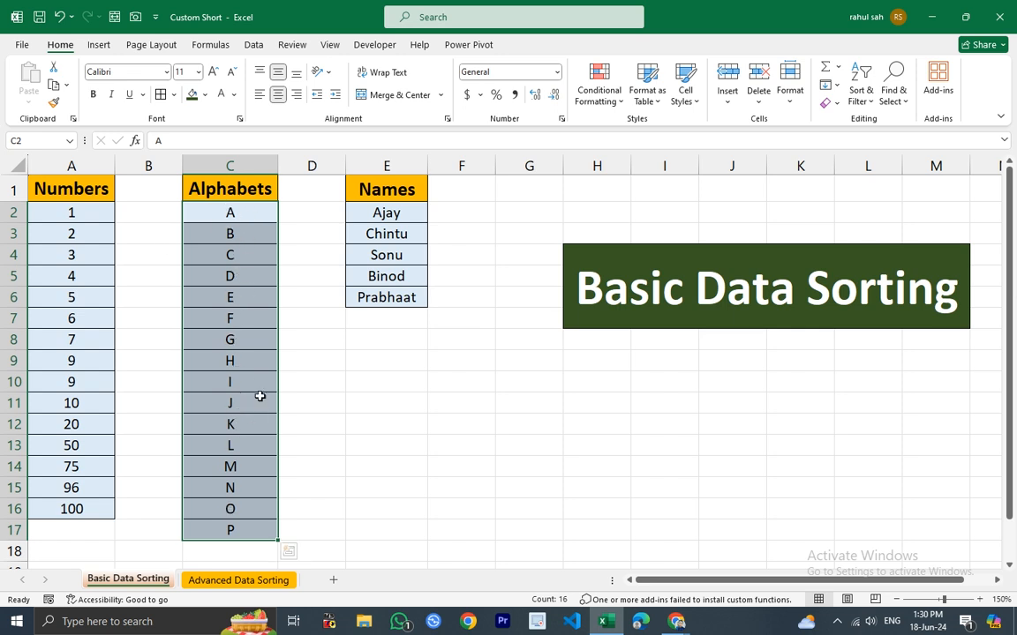
Sort the Alphabets values from Z to A.
click(865, 99)
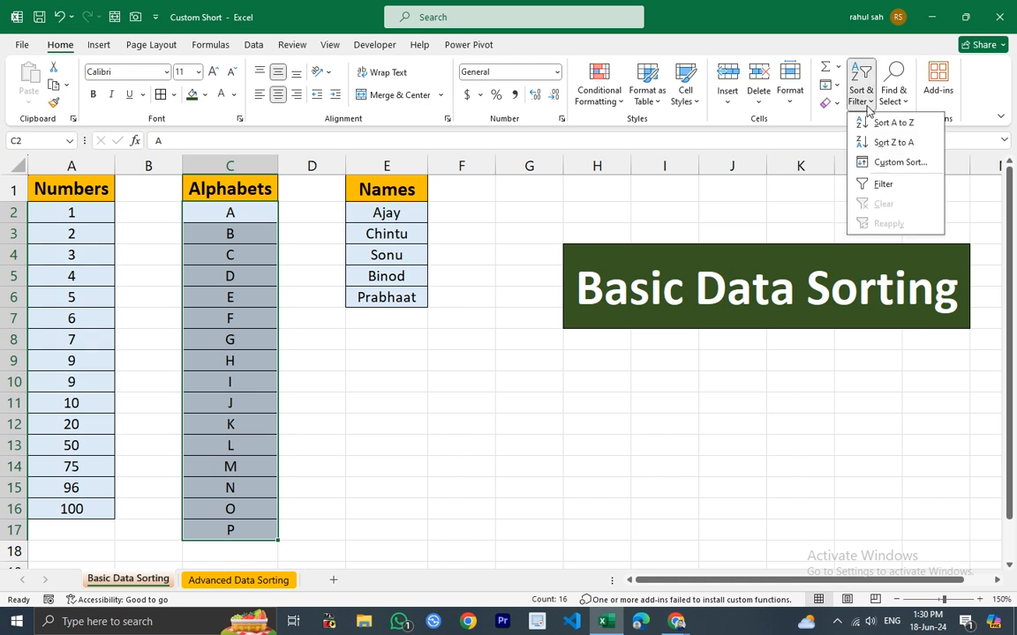
click(906, 150)
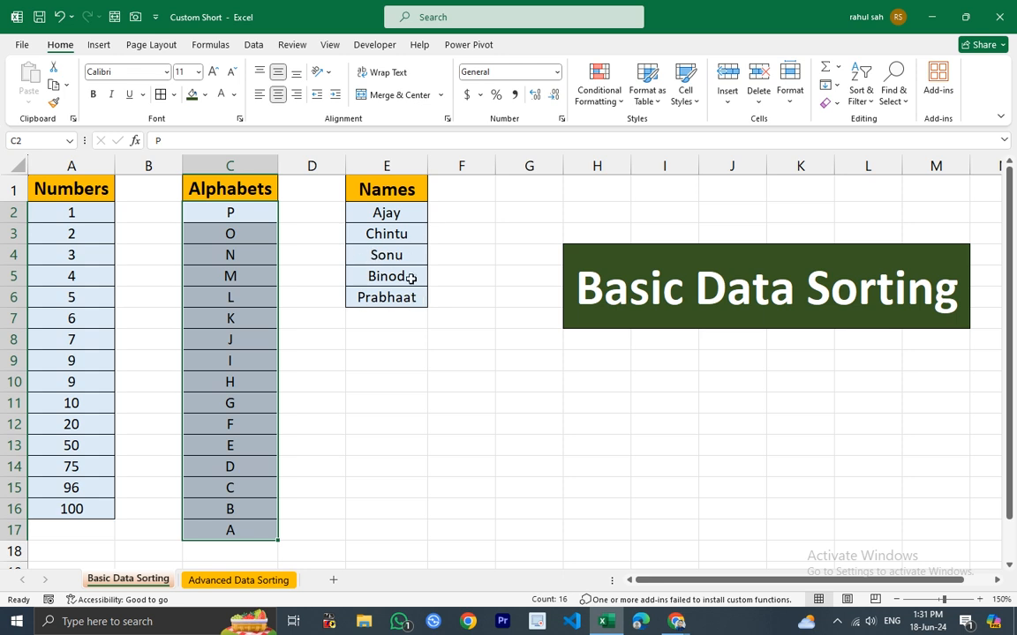
Sort the Names values in column E from A to Z.
drag(392, 212, 402, 298)
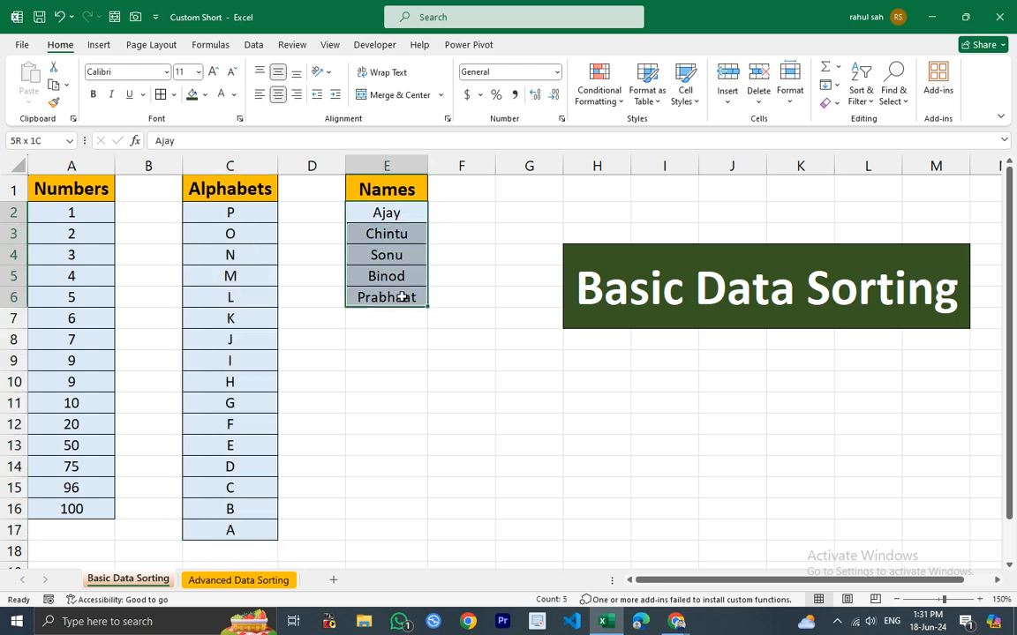
click(862, 96)
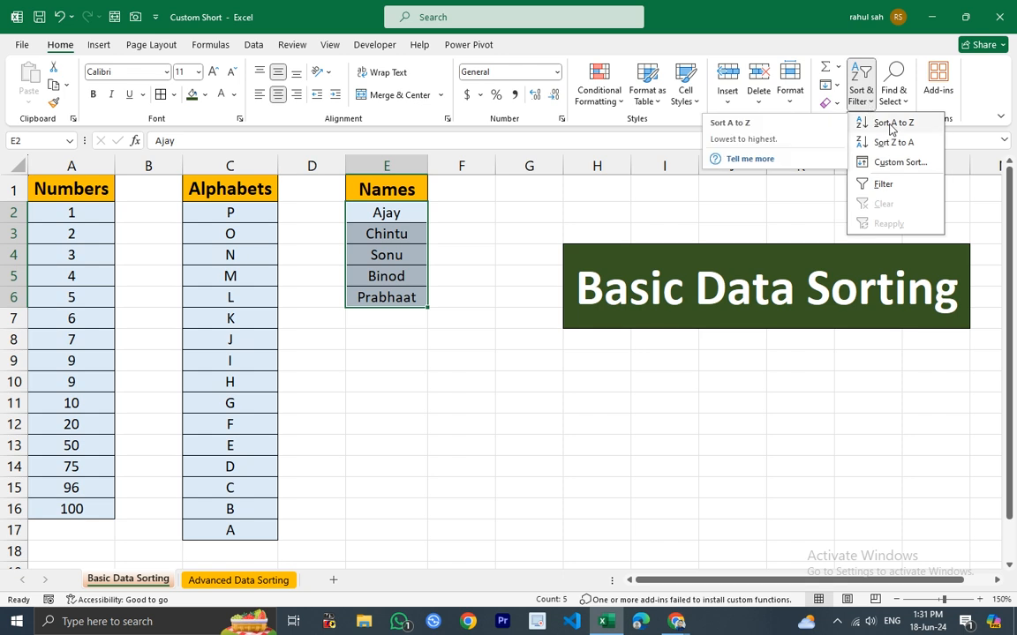
click(891, 125)
Sort the Names values in column E from Z to A.
click(415, 219)
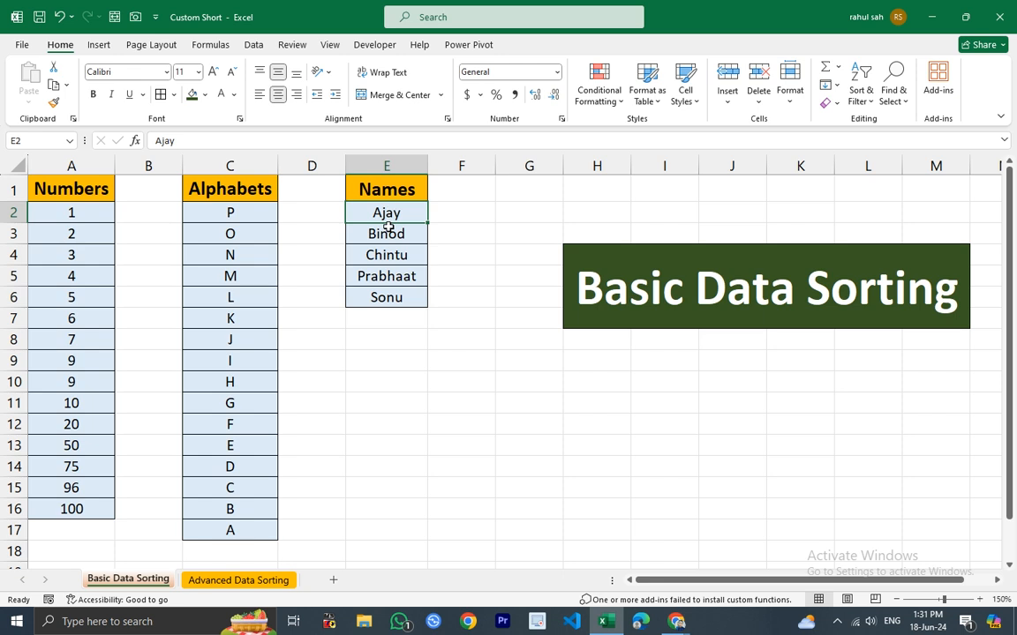
drag(390, 212, 396, 300)
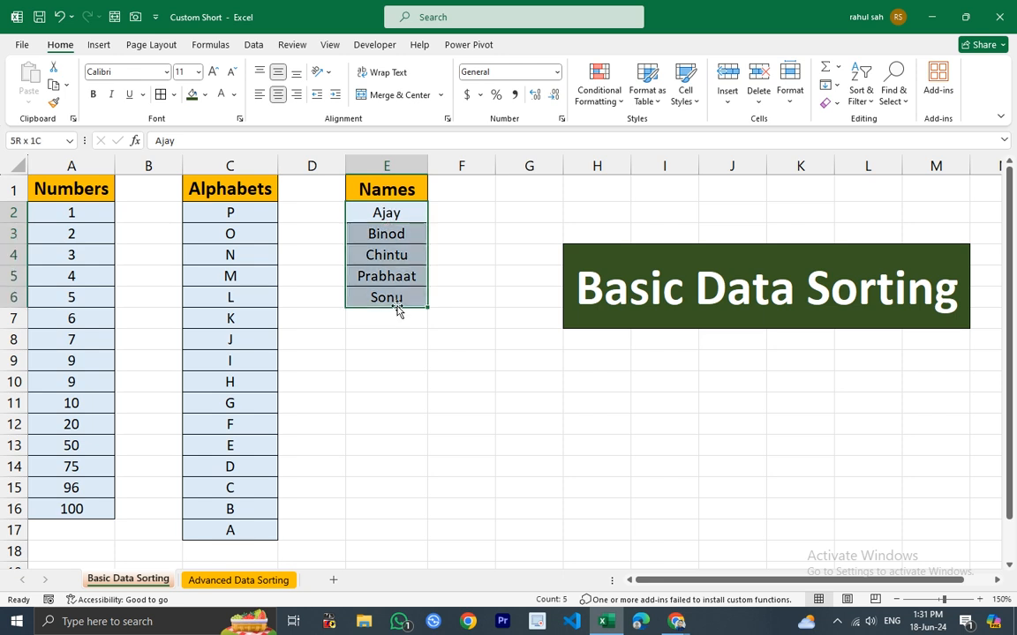
click(871, 107)
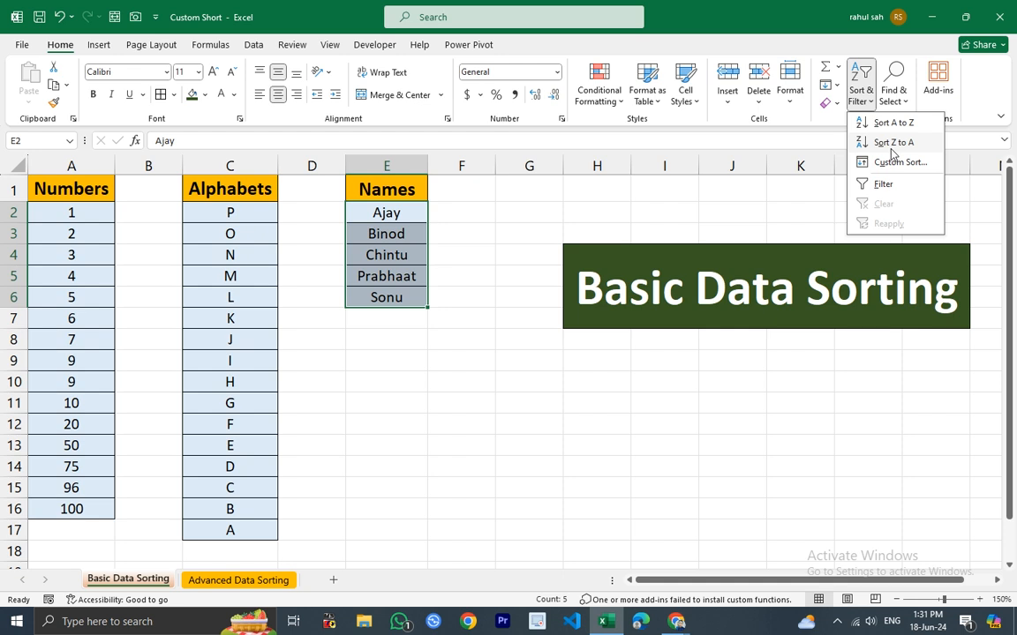
click(891, 143)
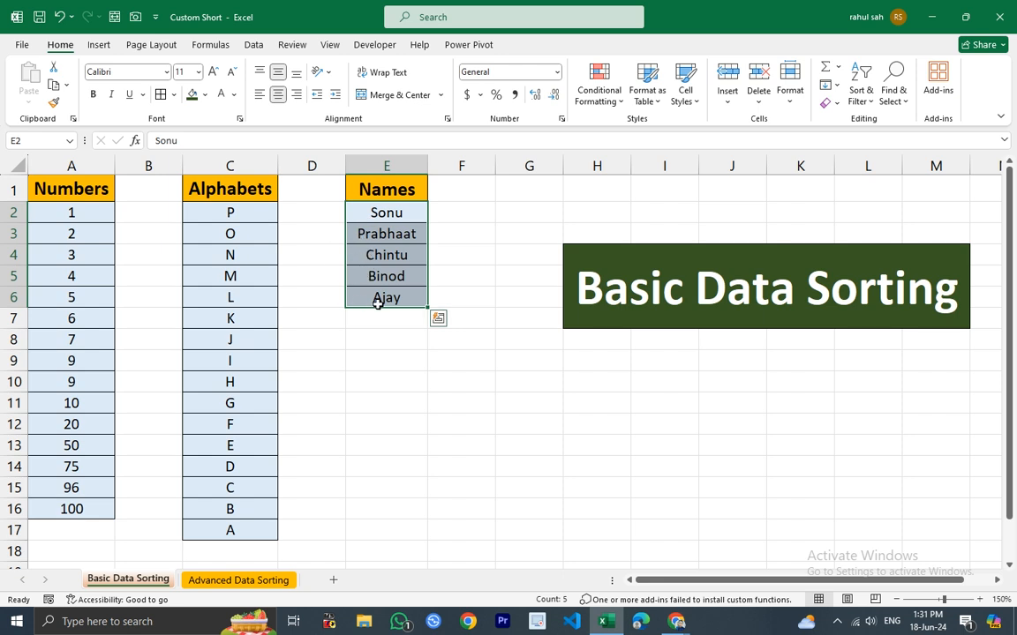
Open the Custom Sort dialog for the selected names and close it without changes.
drag(254, 212, 225, 491)
drag(377, 212, 377, 291)
click(869, 108)
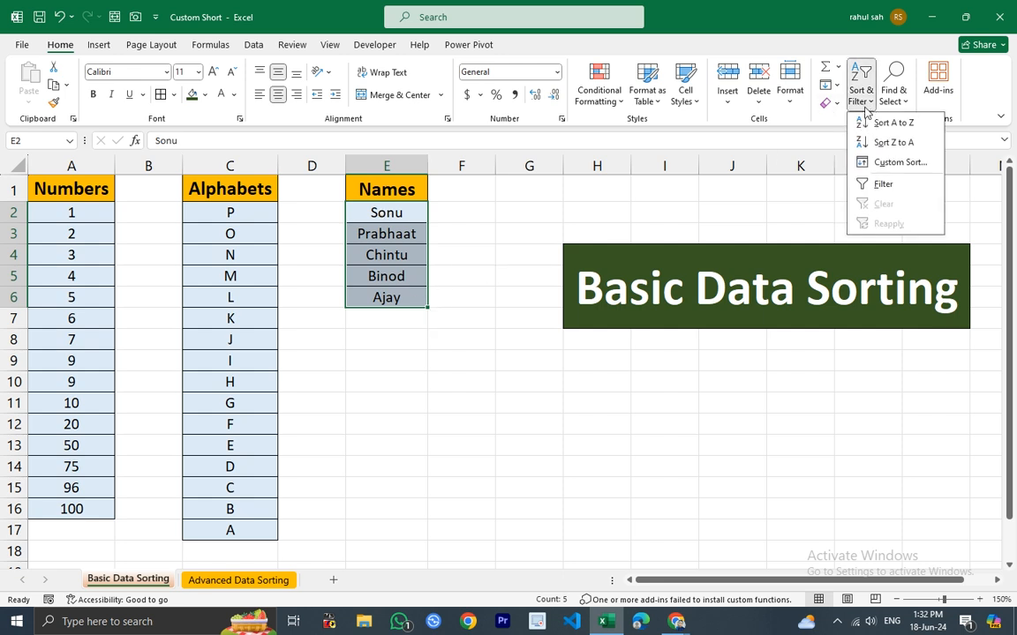
click(882, 163)
drag(509, 274, 533, 242)
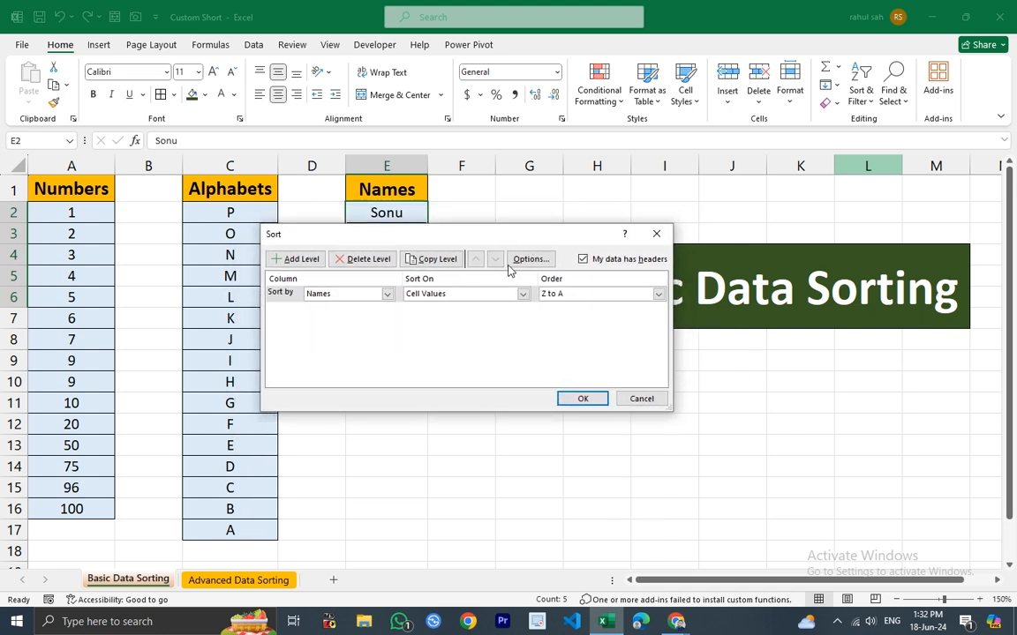
click(656, 234)
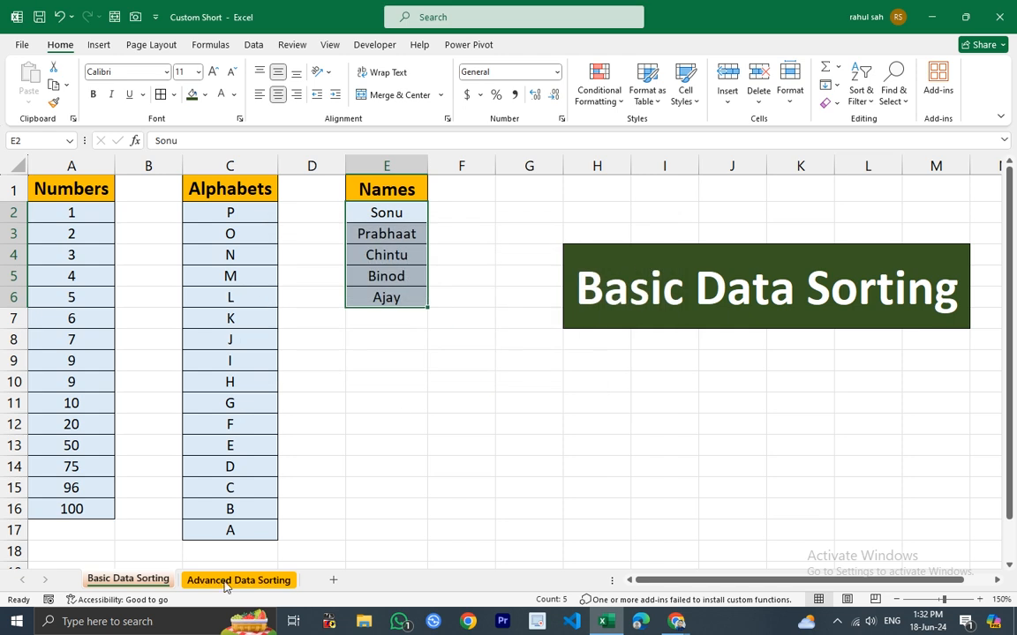
Switch to the Advanced Data Sorting sheet and examine the table and its column headers.
click(226, 582)
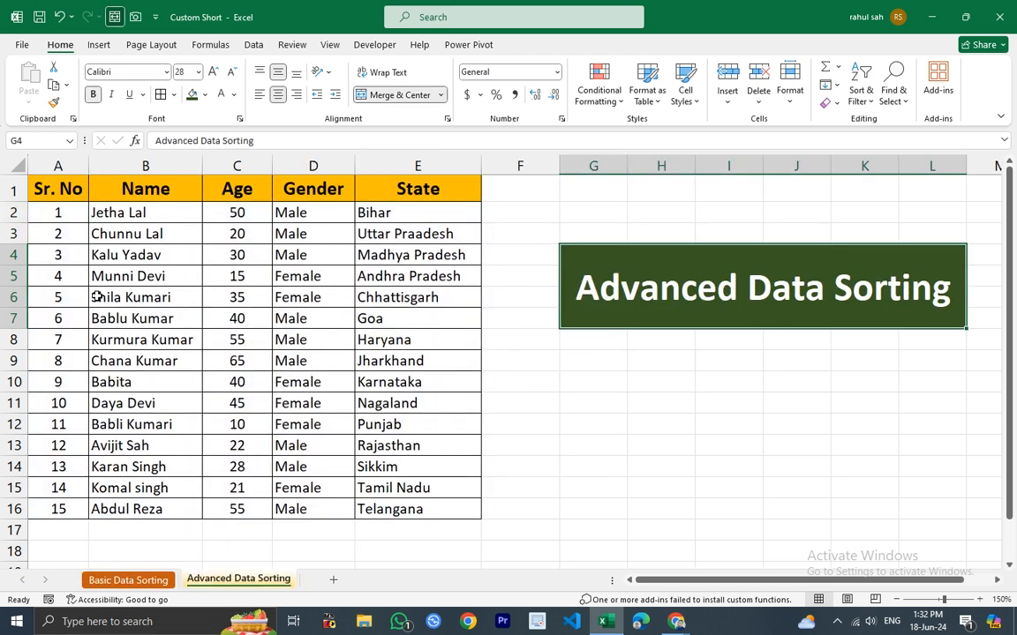
drag(57, 188, 403, 510)
click(75, 186)
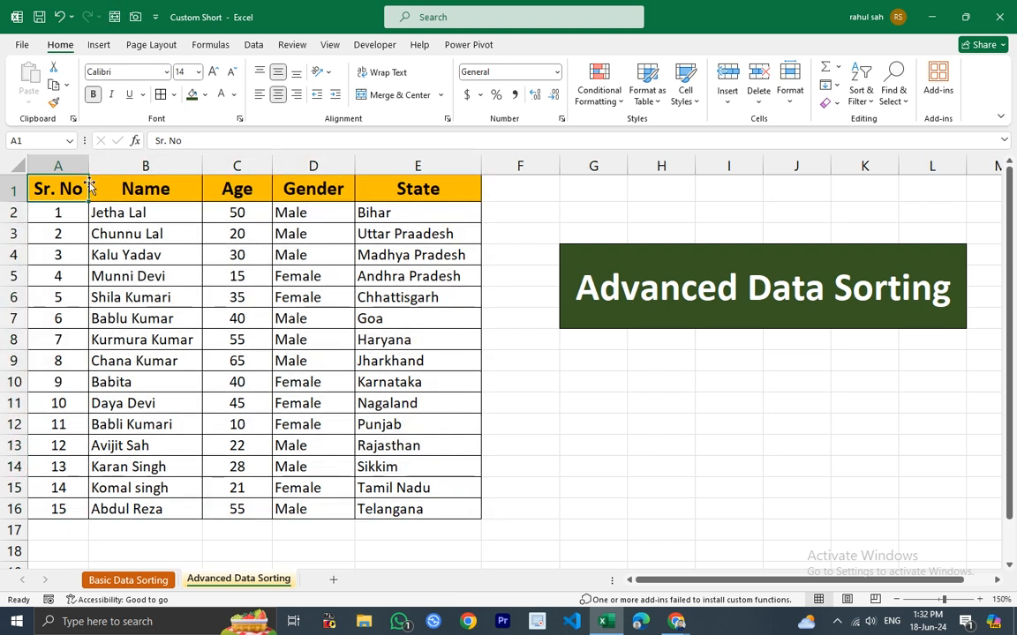
click(163, 188)
click(248, 190)
click(326, 189)
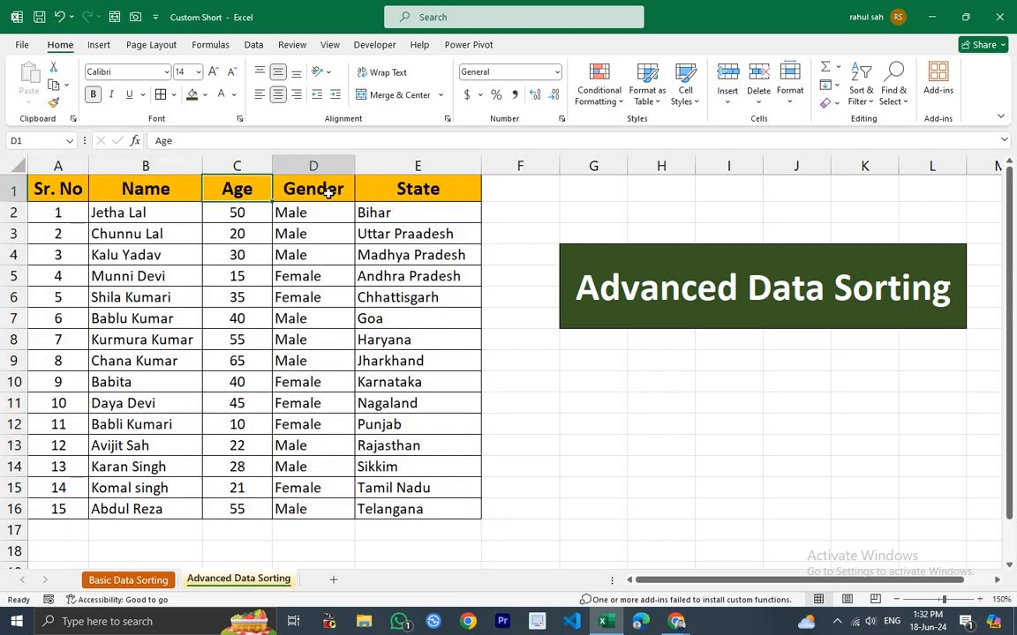
click(416, 190)
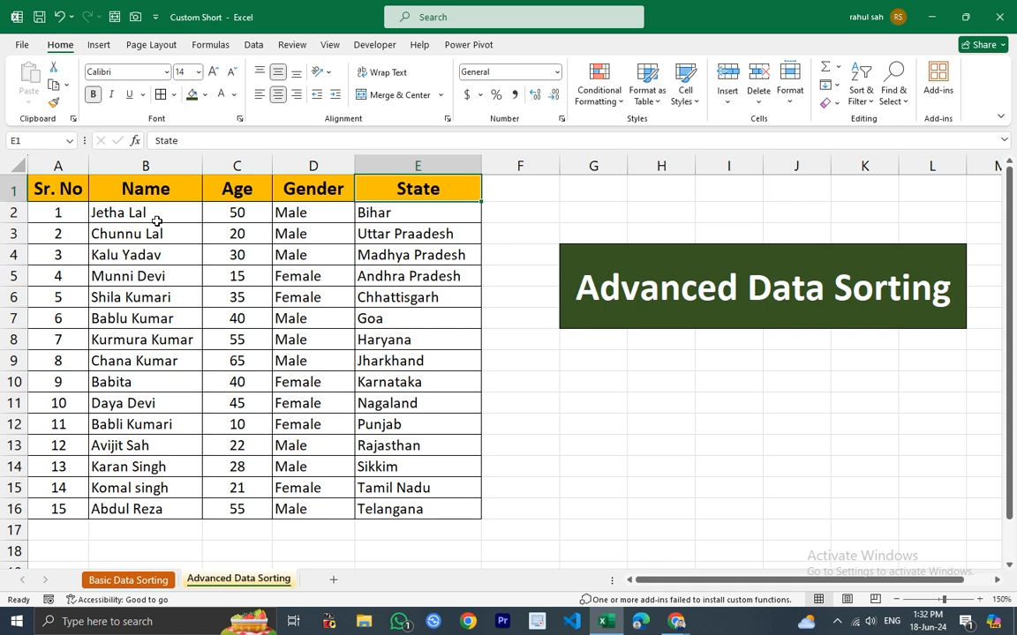
Select the Name column and examine the available sort commands.
drag(162, 212, 164, 509)
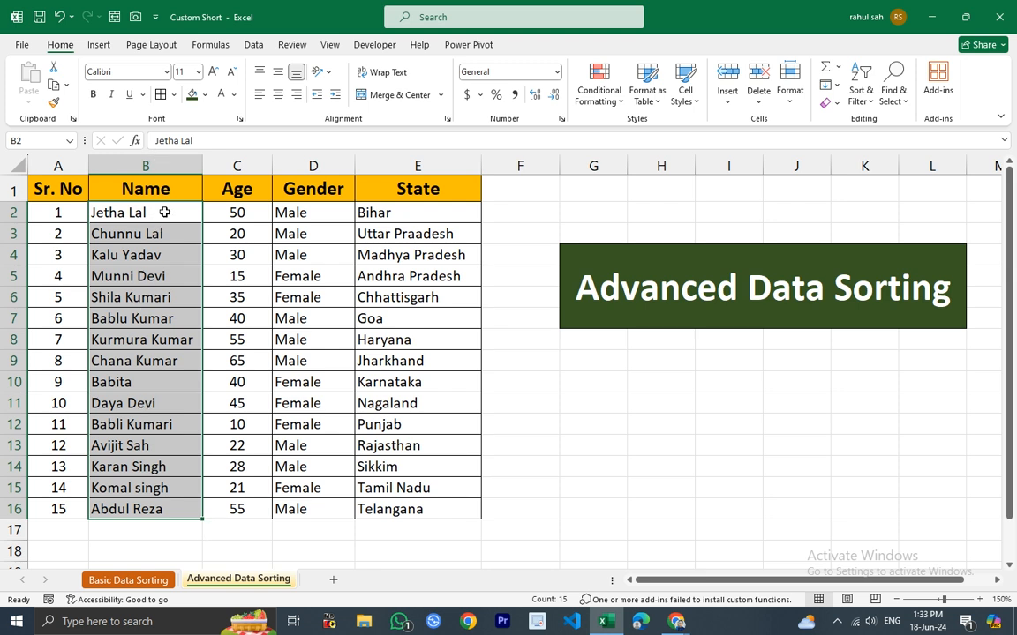
click(491, 381)
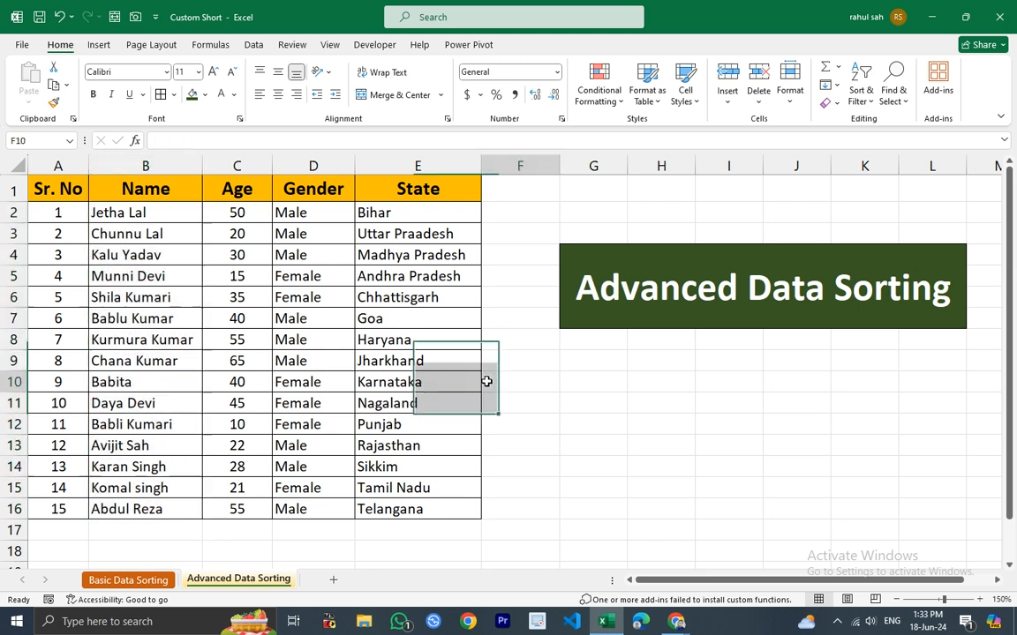
click(146, 166)
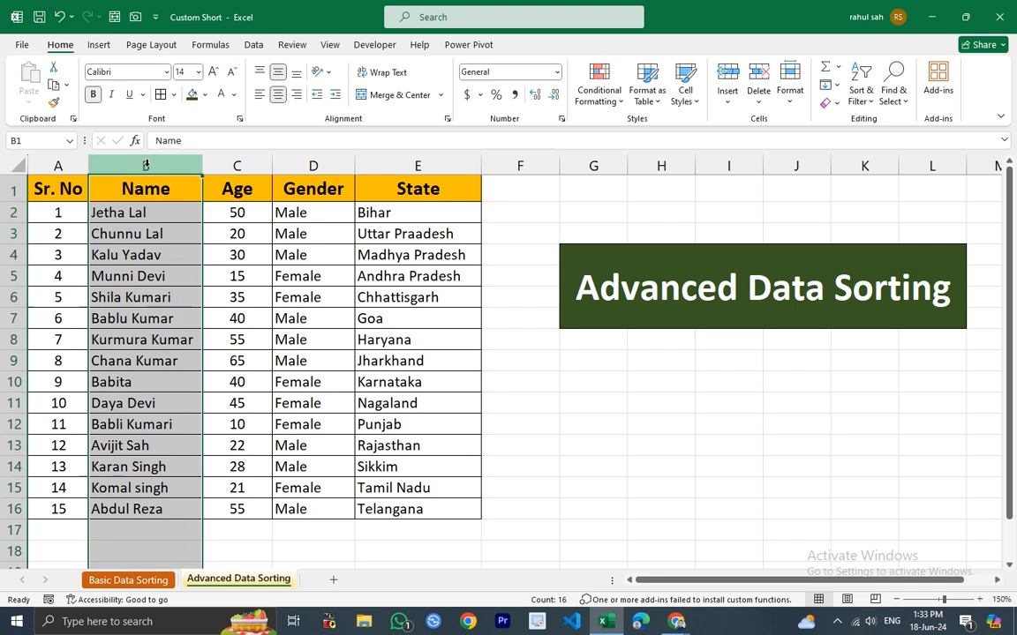
click(861, 88)
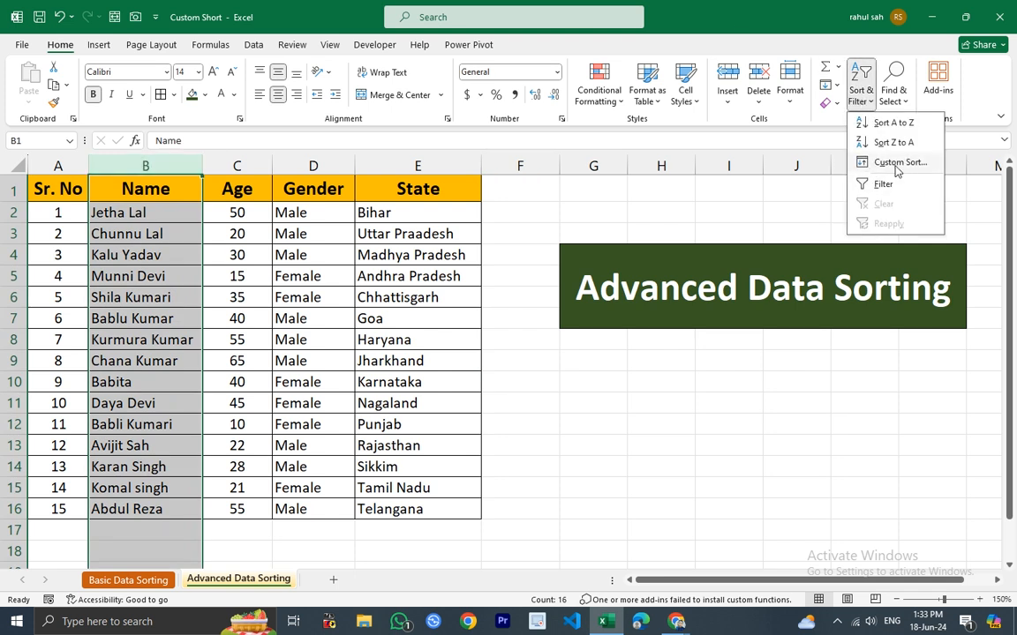
click(254, 45)
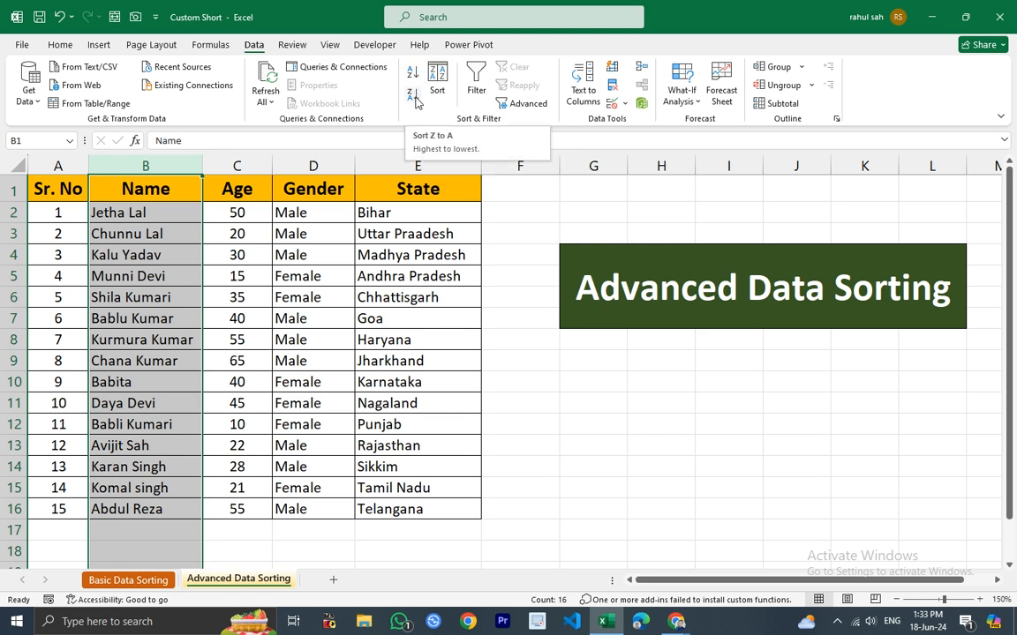
click(60, 45)
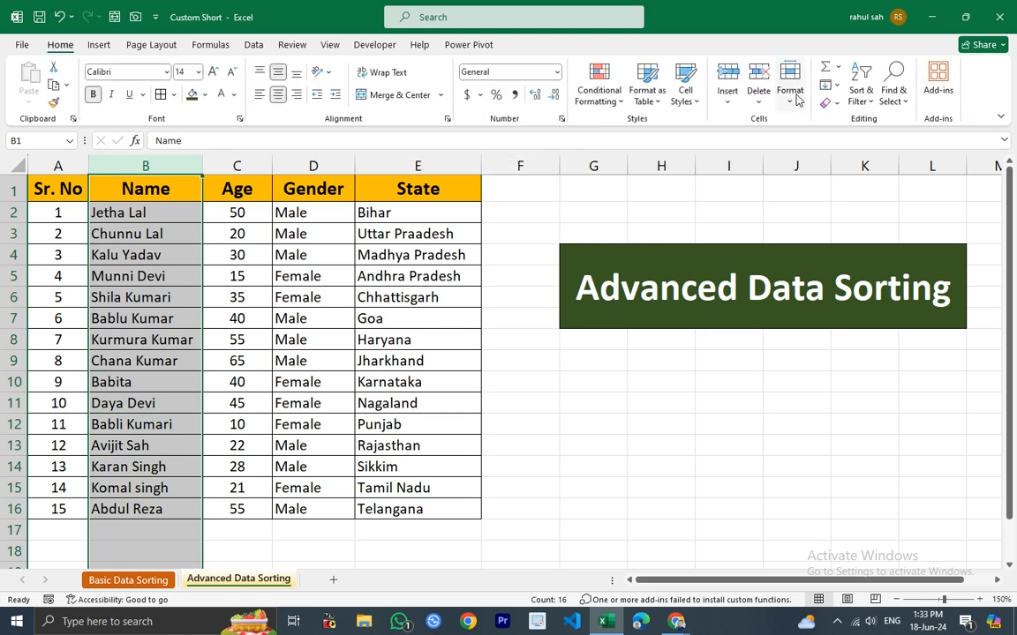
click(858, 97)
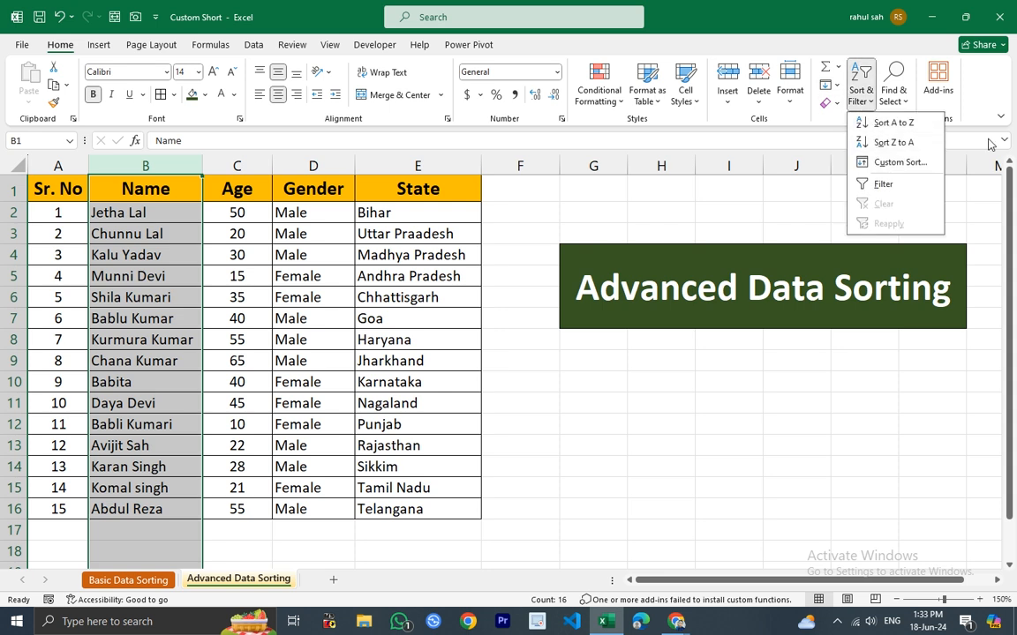
click(252, 45)
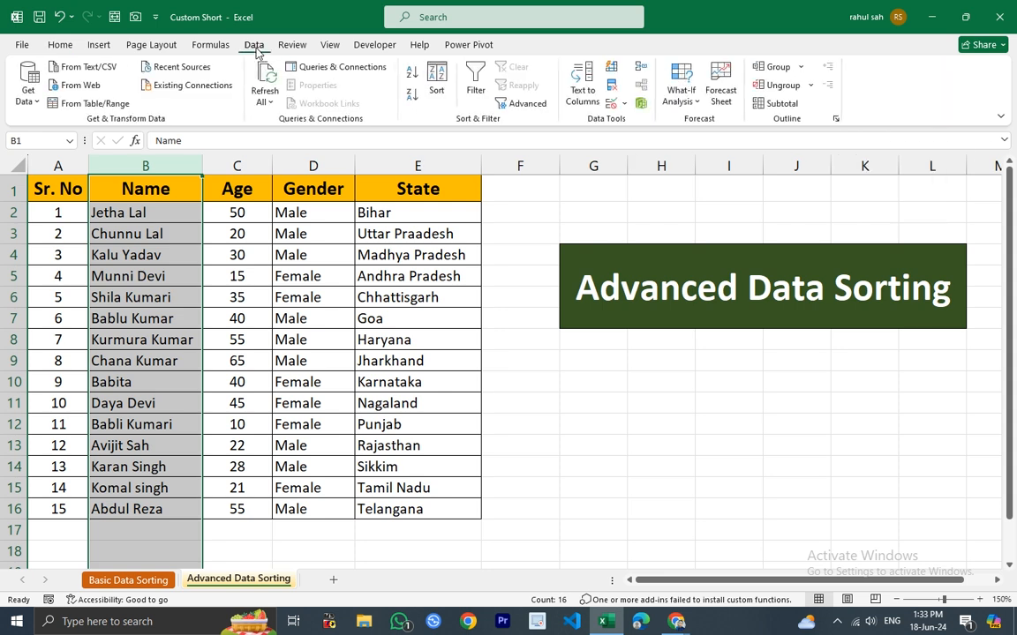
Start a custom sort of only the selected Name column, continuing with the current selection, with Sort by Name and headers included.
click(446, 90)
drag(435, 257, 586, 242)
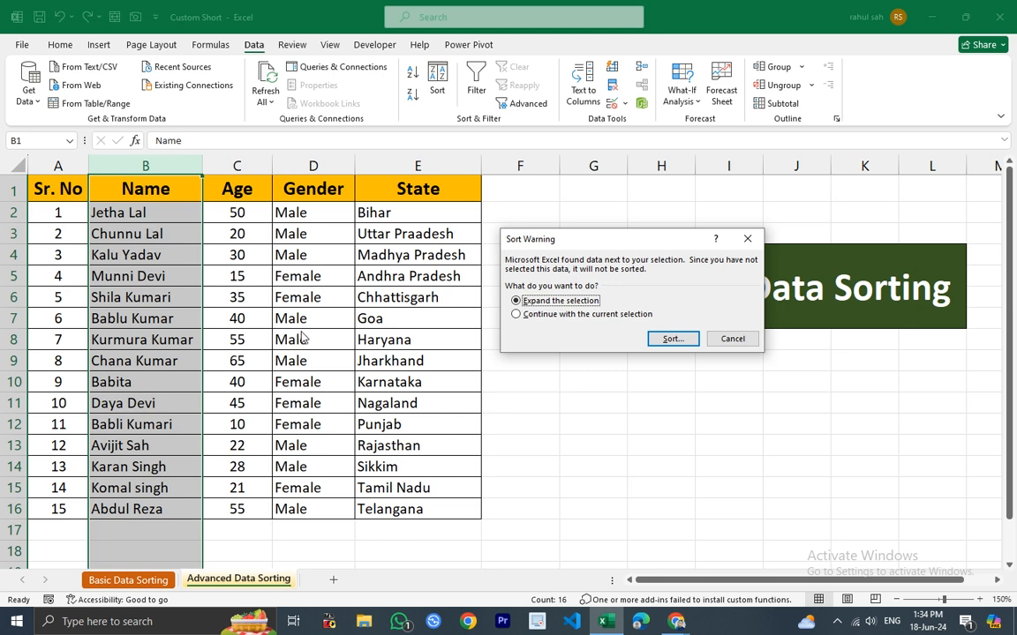
click(516, 315)
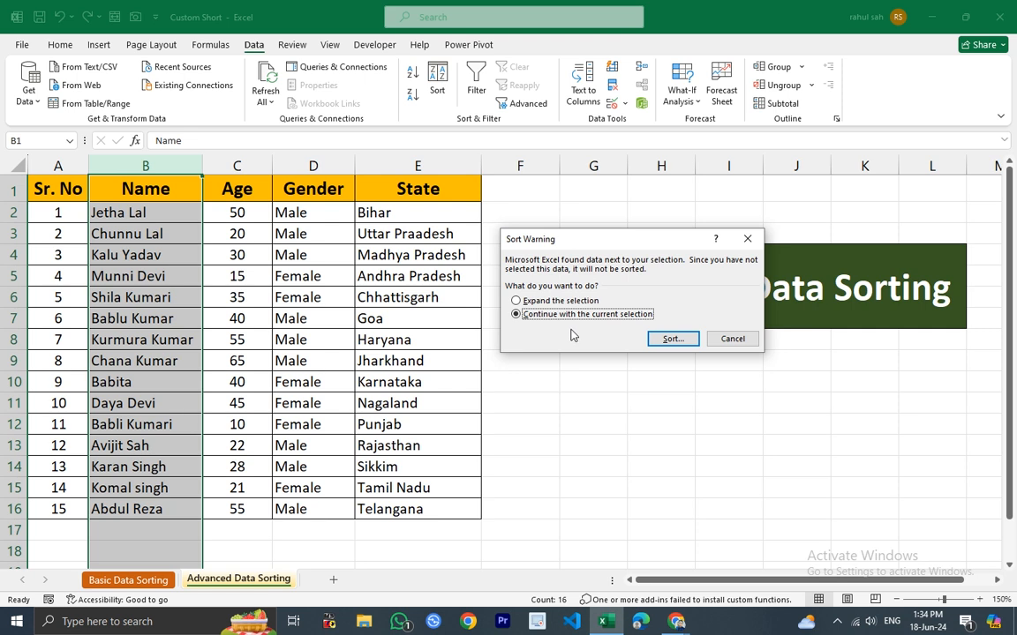
click(673, 339)
drag(482, 218, 504, 228)
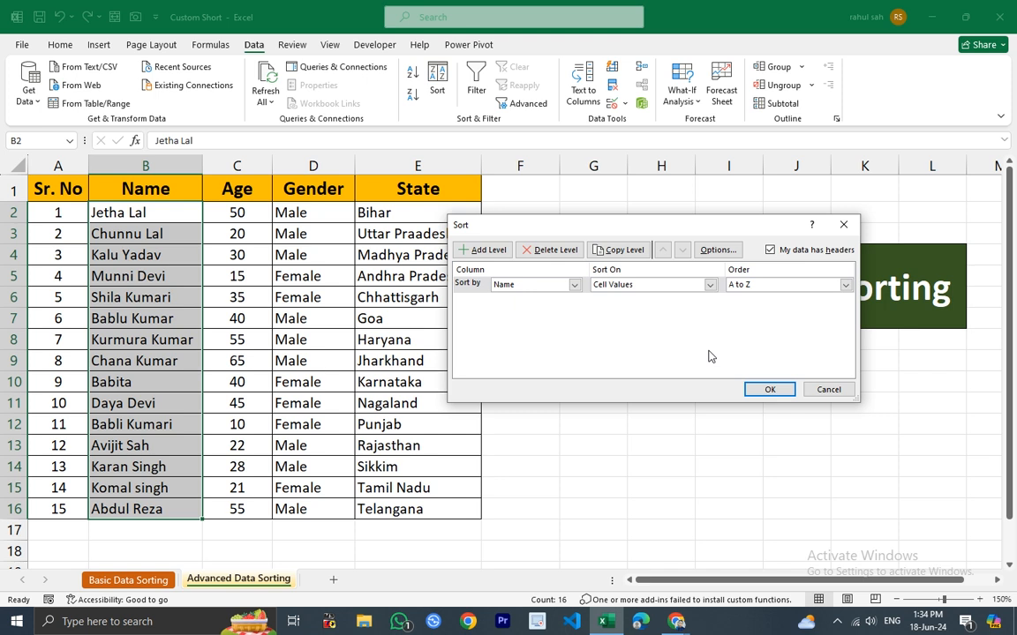
drag(571, 233, 617, 226)
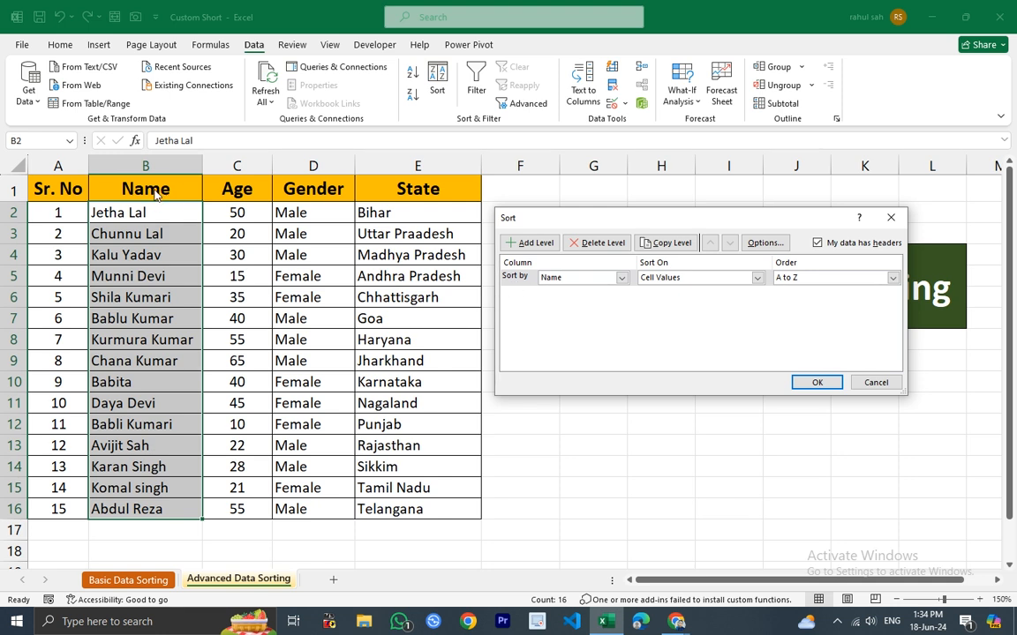
click(620, 277)
click(596, 291)
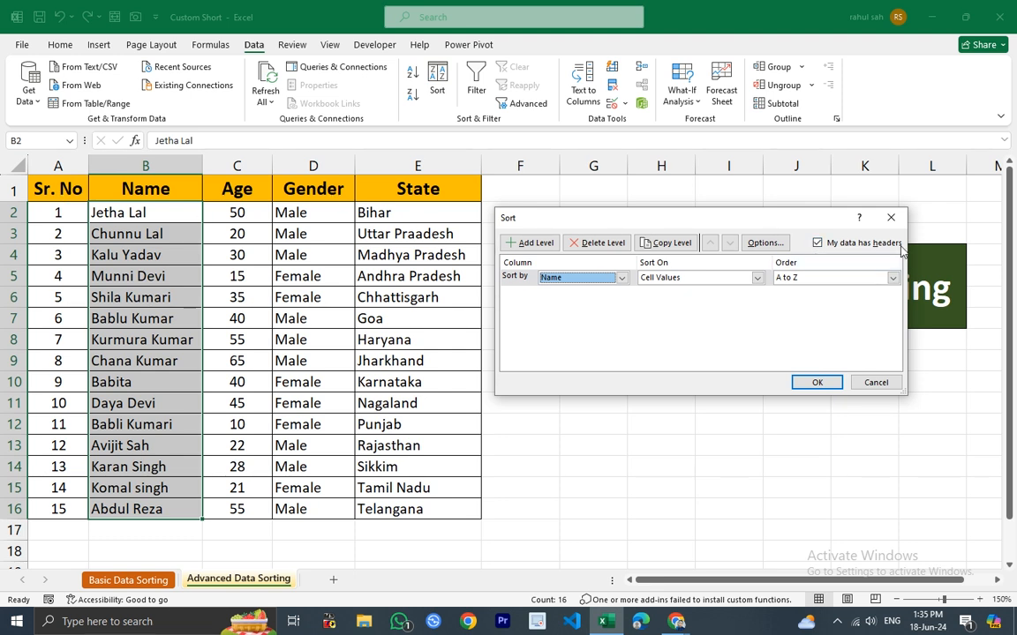
click(819, 246)
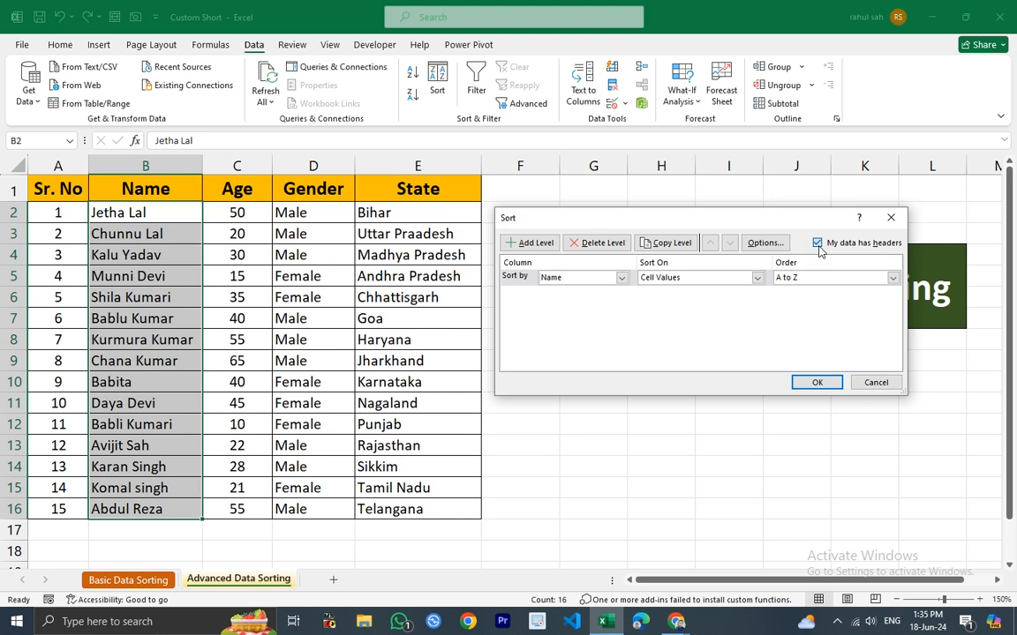
click(818, 245)
click(818, 245)
Sort the Name column alone by Cell Values from A to Z.
click(622, 278)
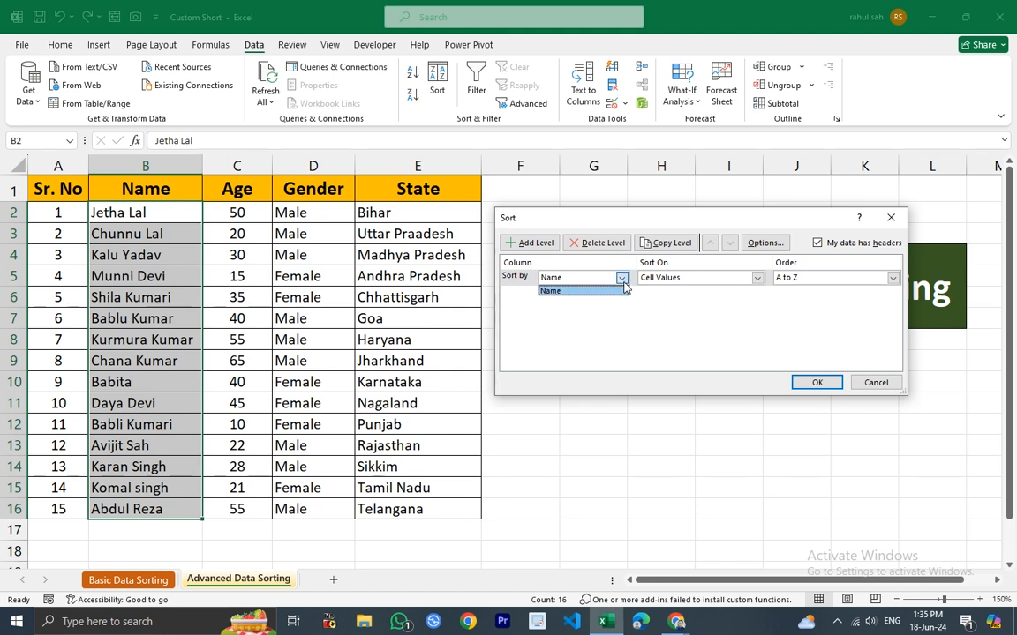
click(557, 291)
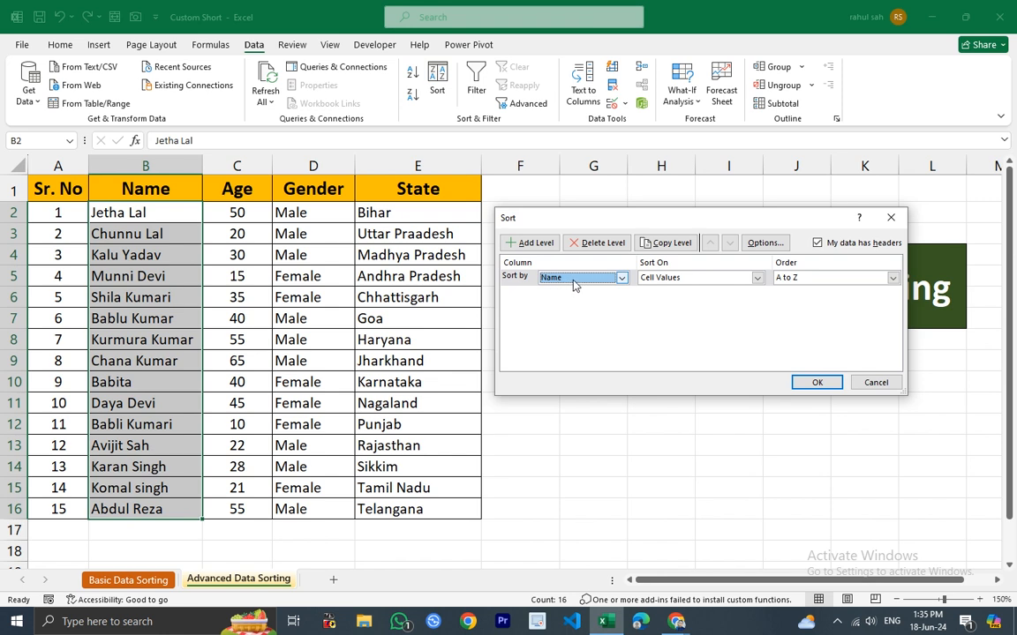
click(757, 278)
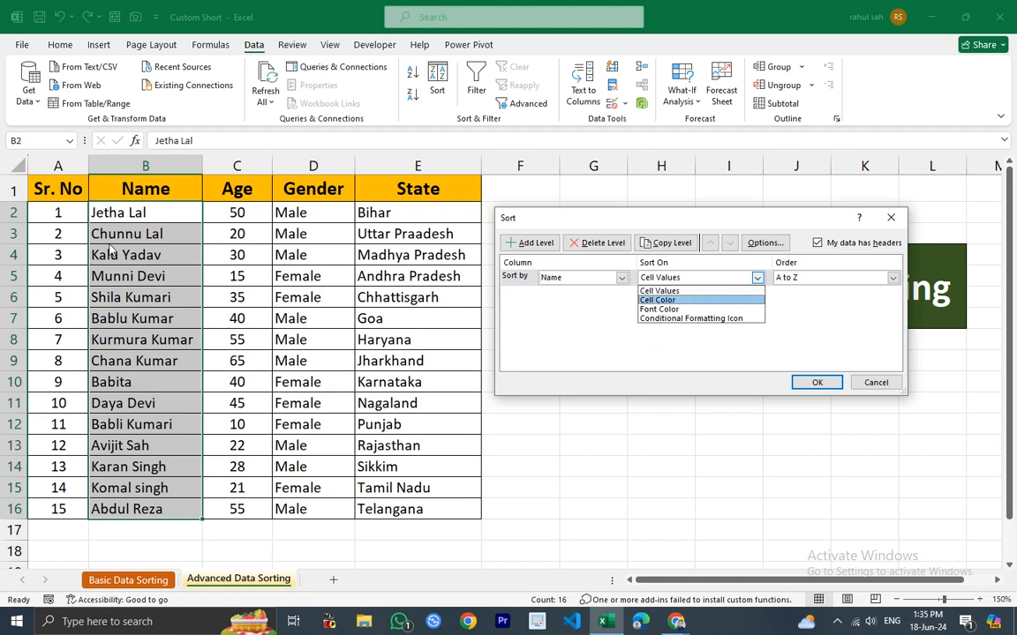
click(668, 293)
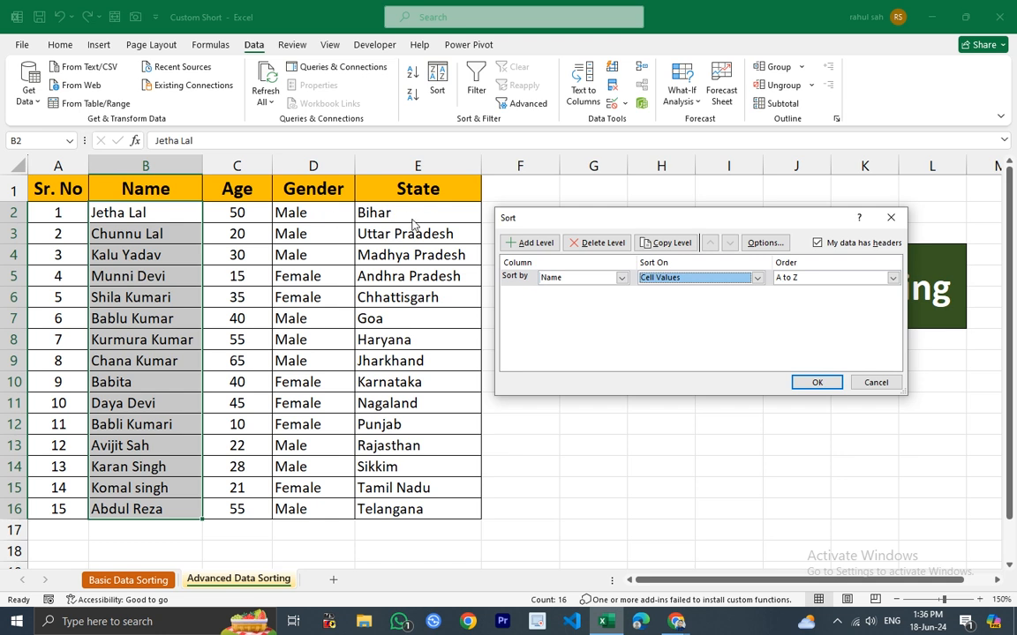
click(817, 382)
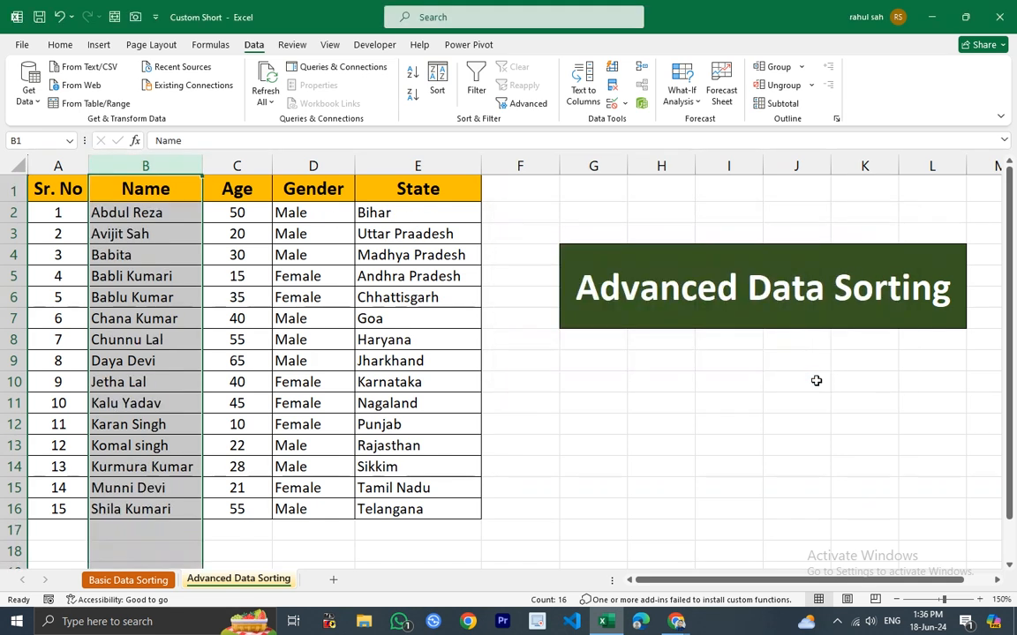
click(556, 411)
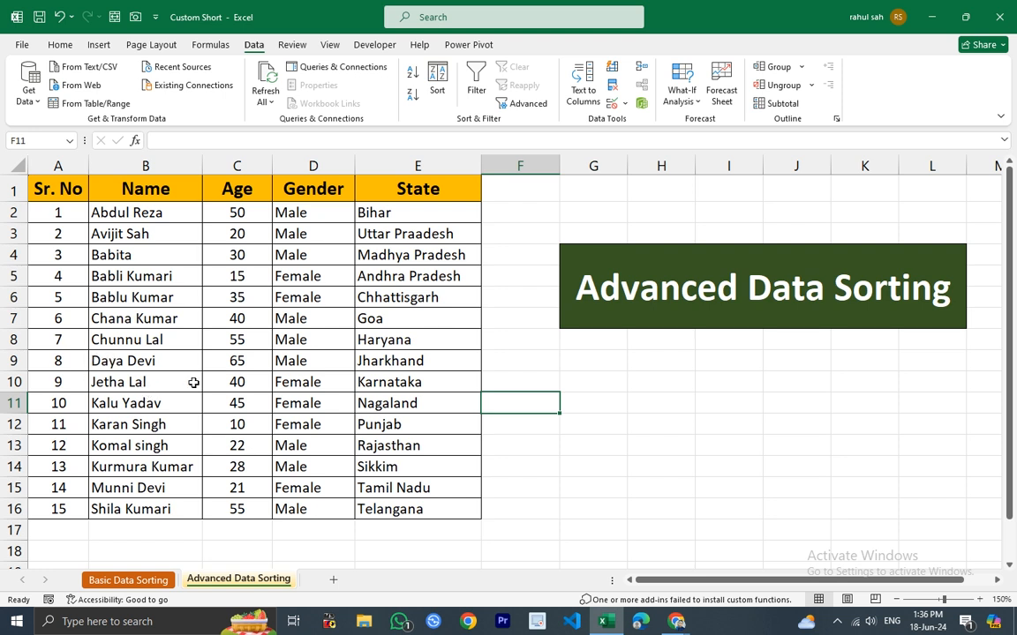
Examine the values across row 10 of the table, then open and close the Sort dialog for the whole table.
click(109, 383)
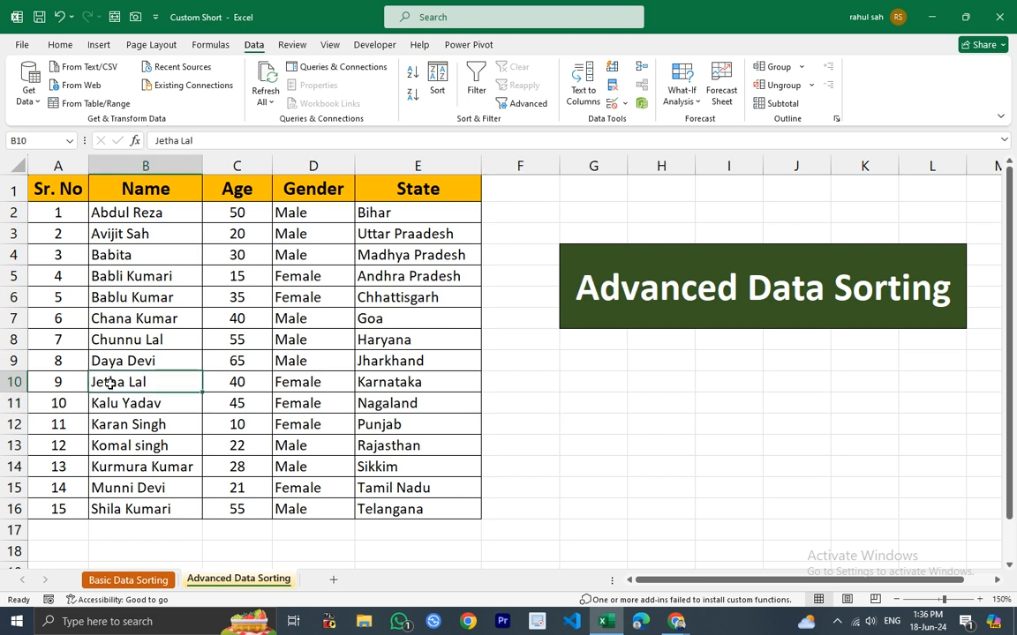
click(246, 383)
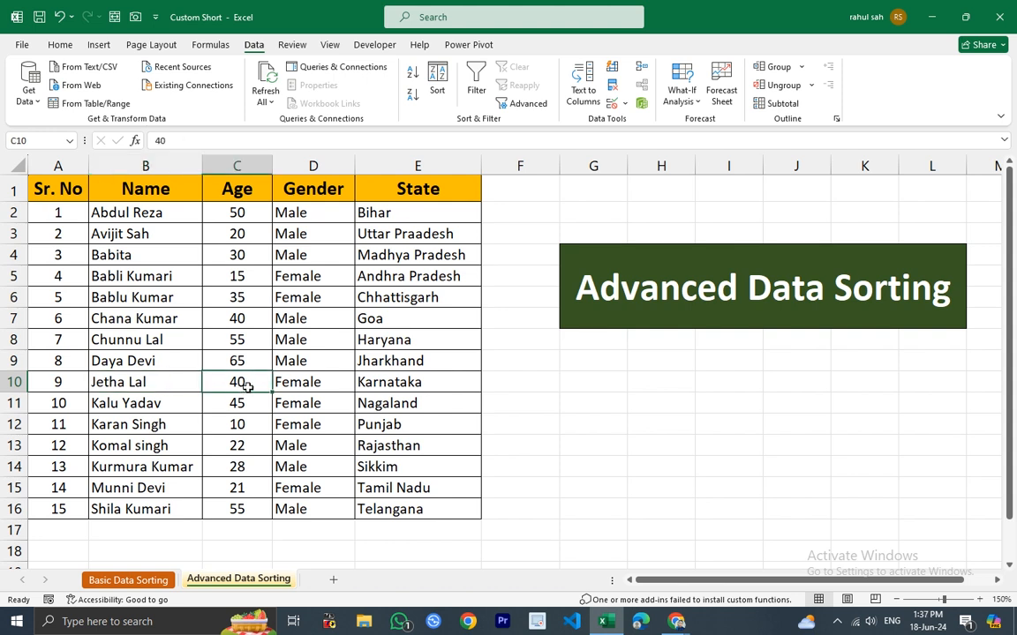
click(316, 386)
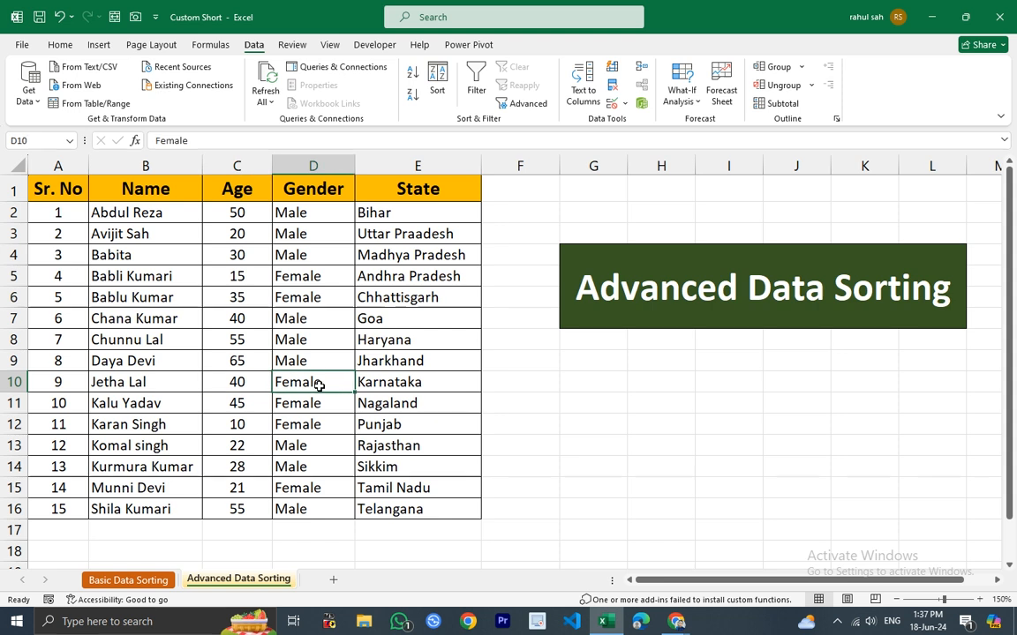
click(453, 384)
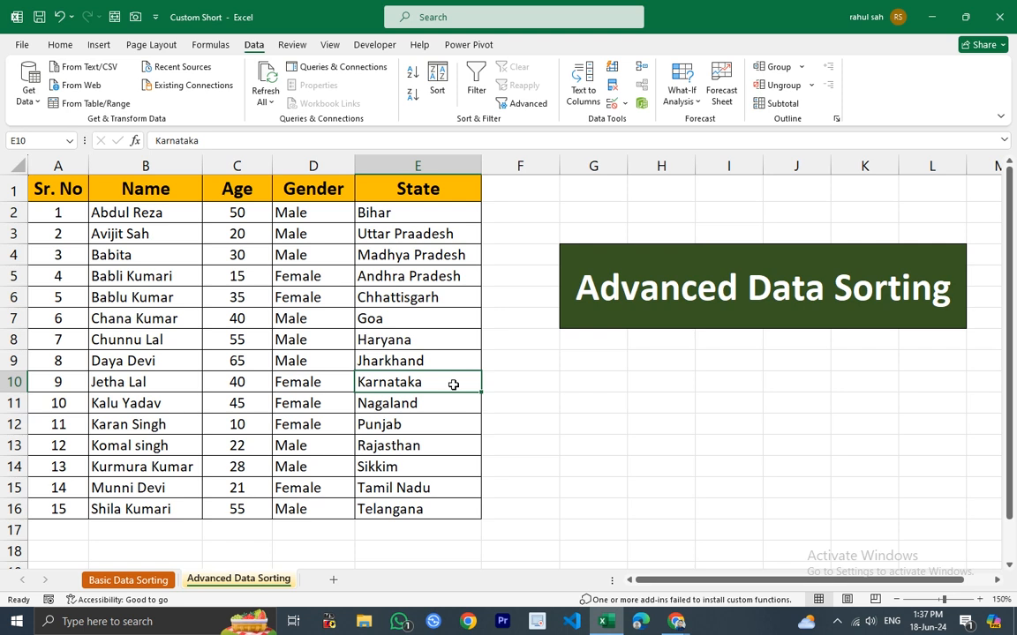
click(437, 84)
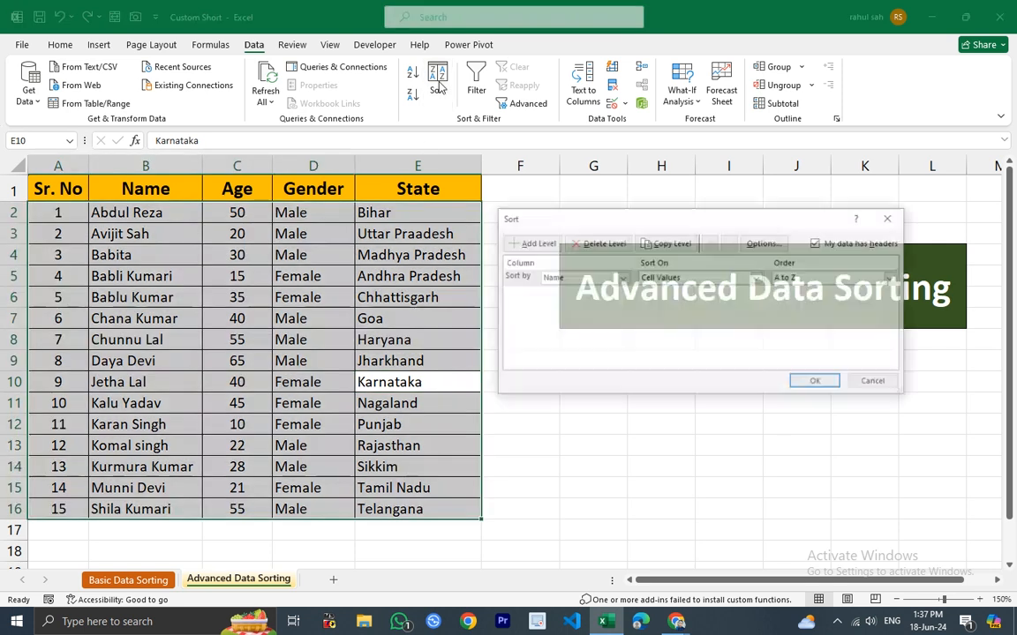
click(891, 217)
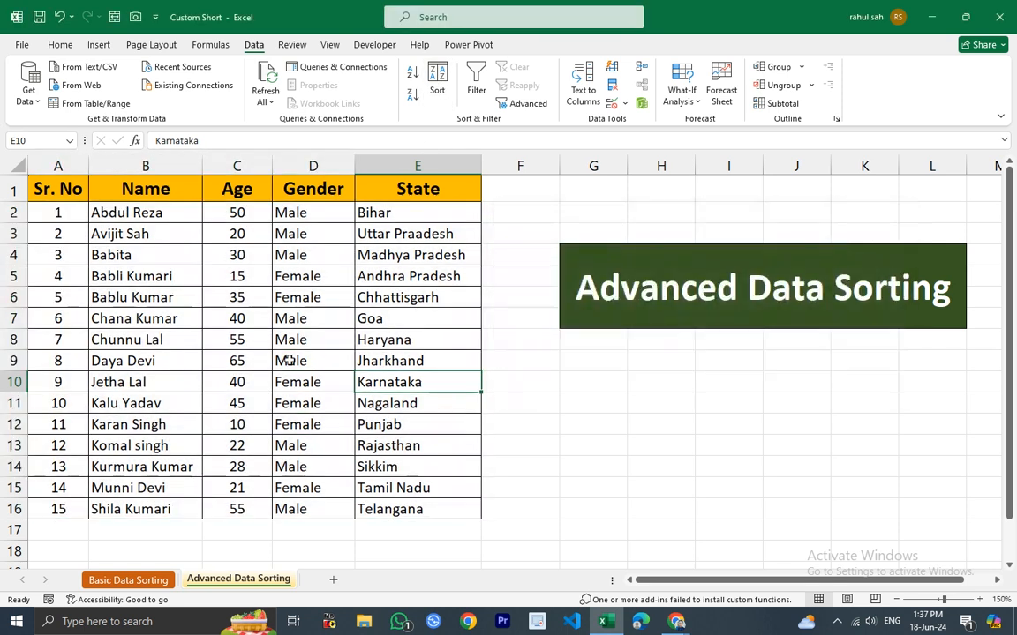
Open the Sort dialog for the Name column with the selection expanded to the table, then cancel it.
click(146, 166)
click(437, 84)
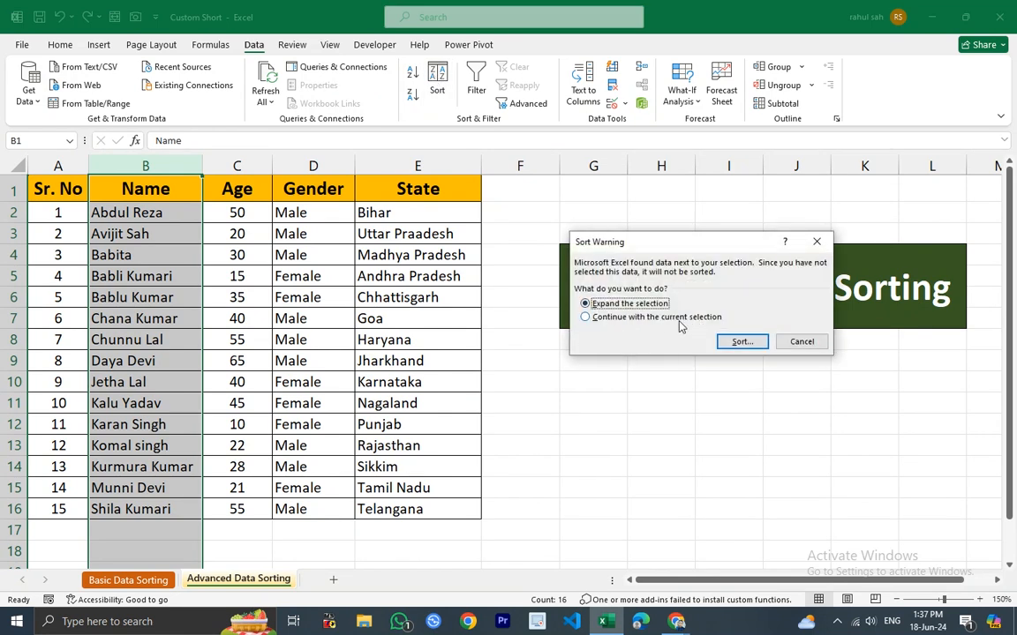
click(584, 317)
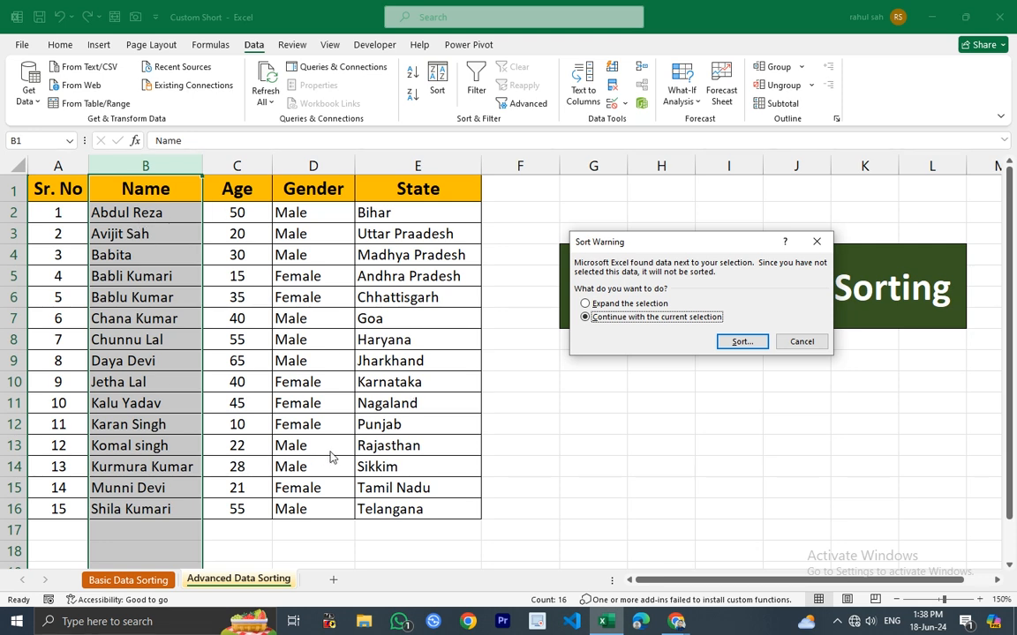
click(623, 304)
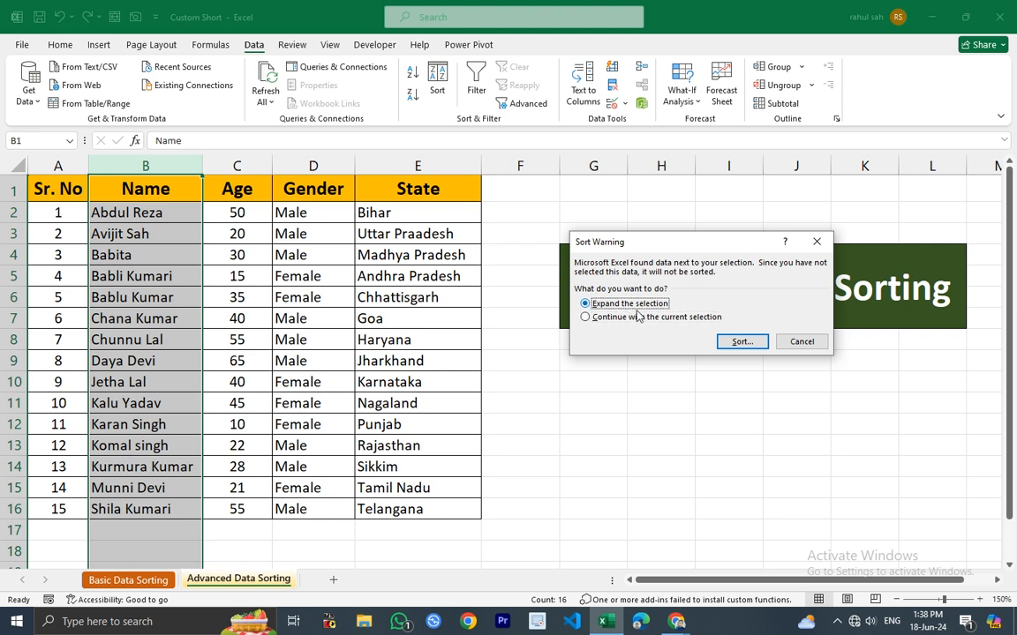
click(736, 344)
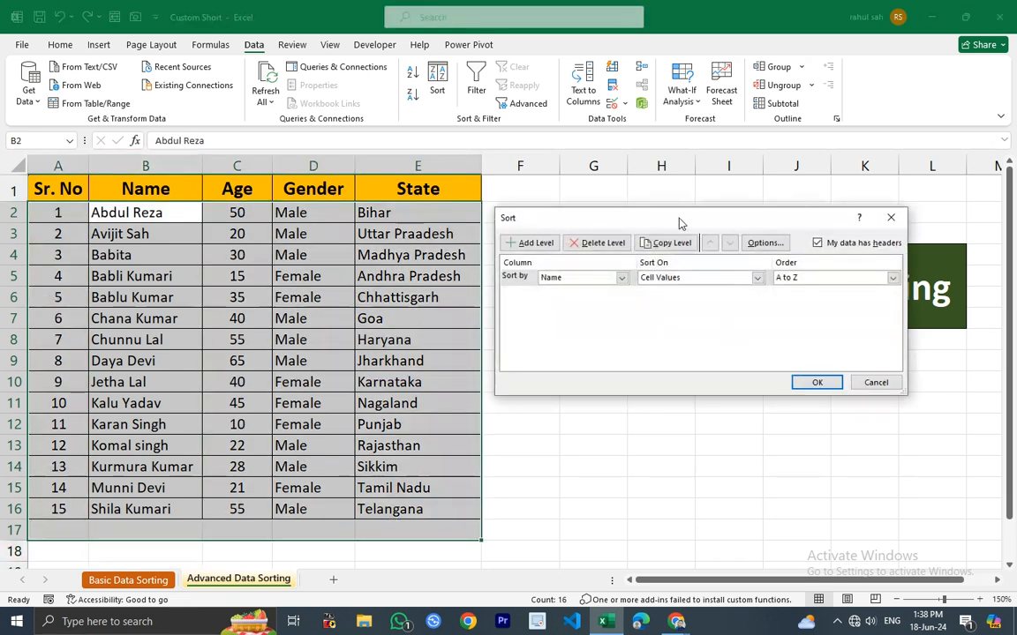
drag(680, 222, 681, 232)
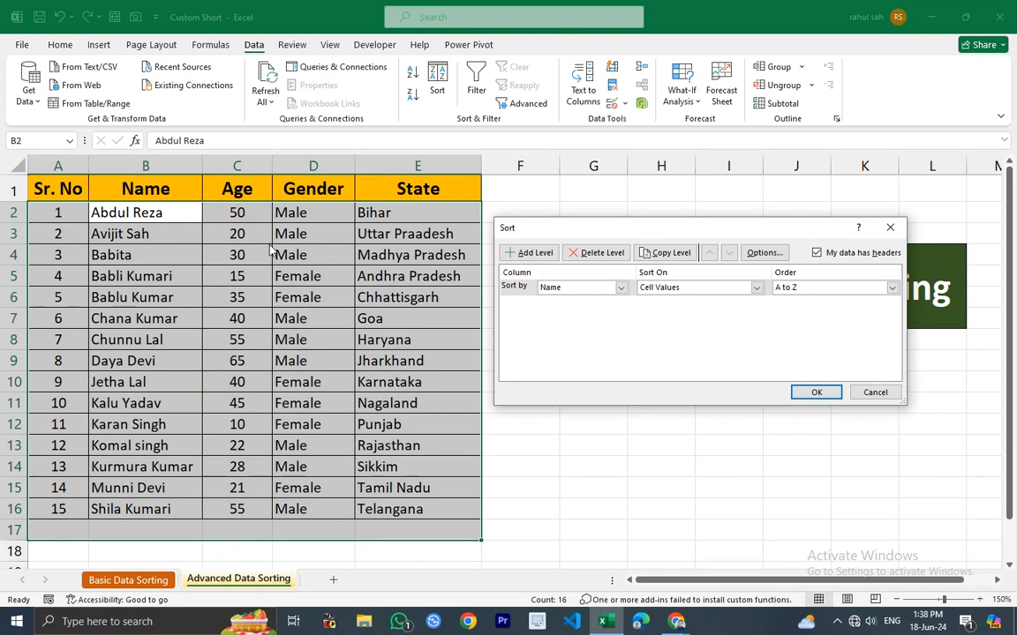
click(875, 392)
click(658, 529)
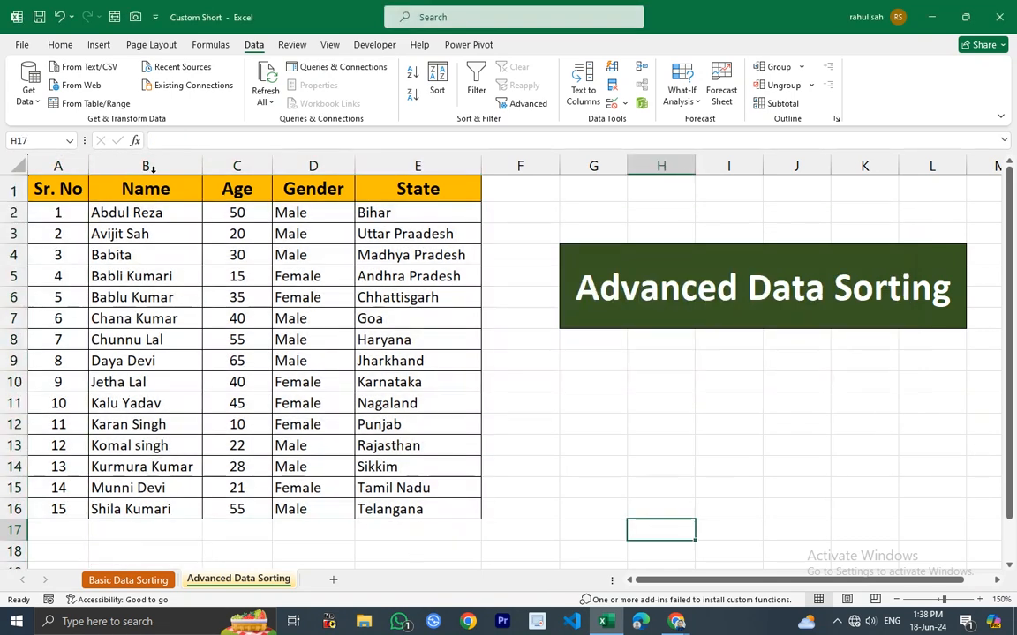
Sort the whole table by Name from A to Z, expanding the selection from the Name column.
click(152, 165)
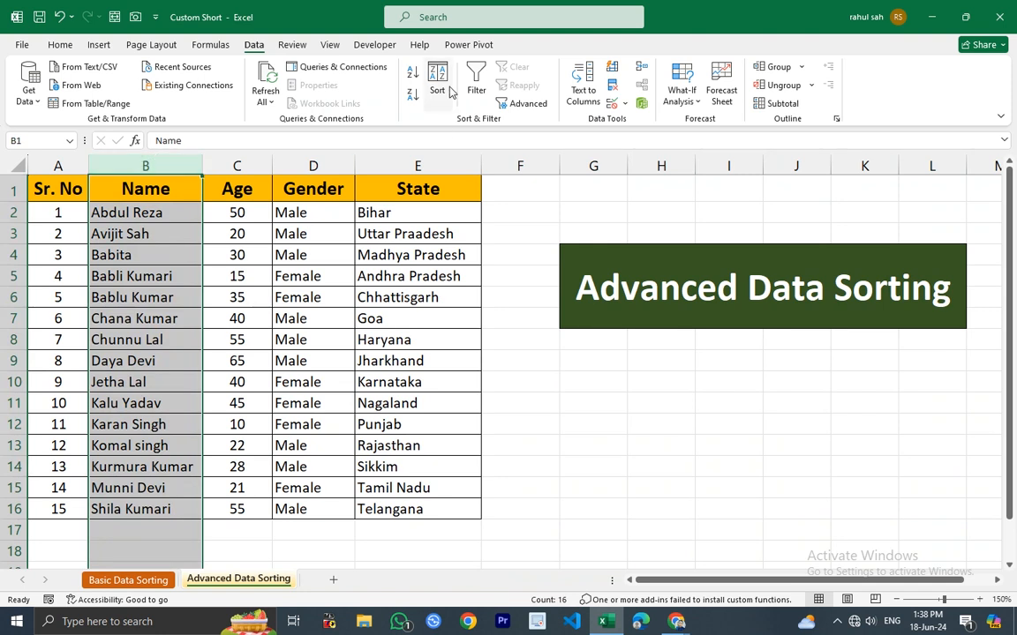
click(412, 71)
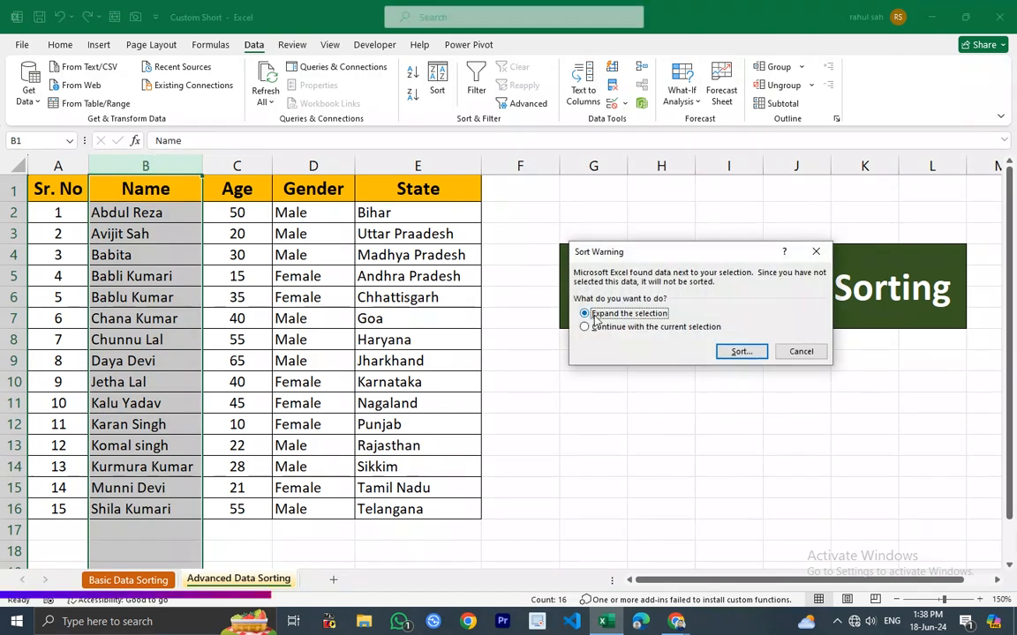
click(741, 351)
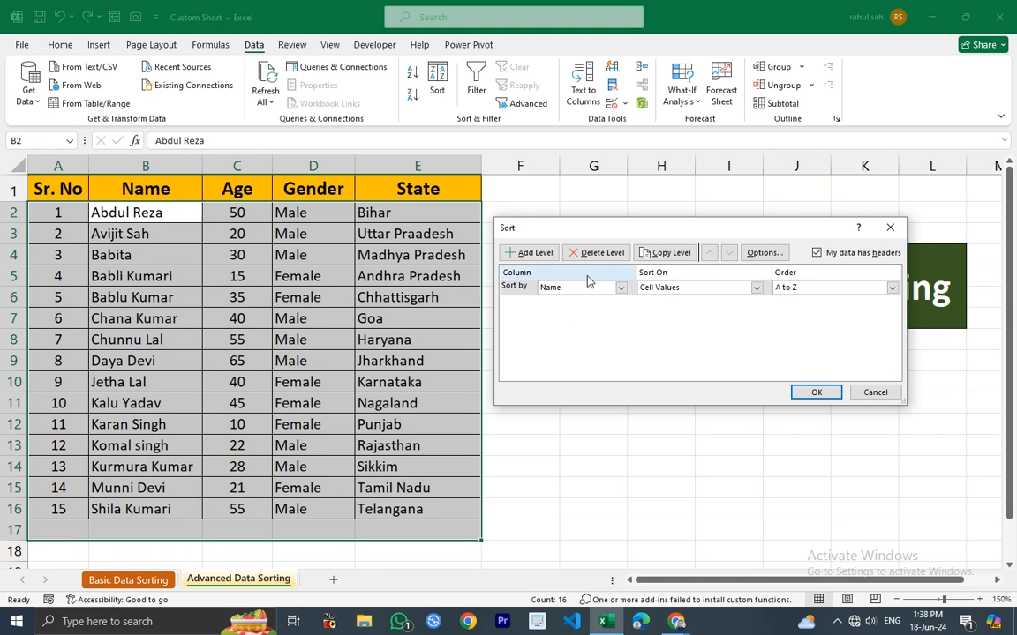
click(620, 288)
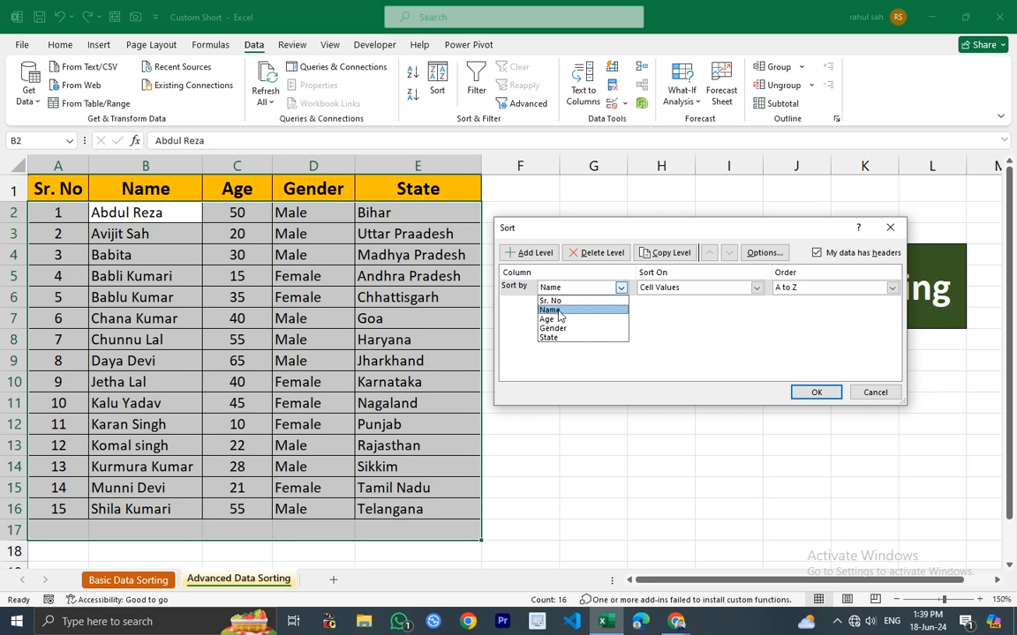
click(559, 314)
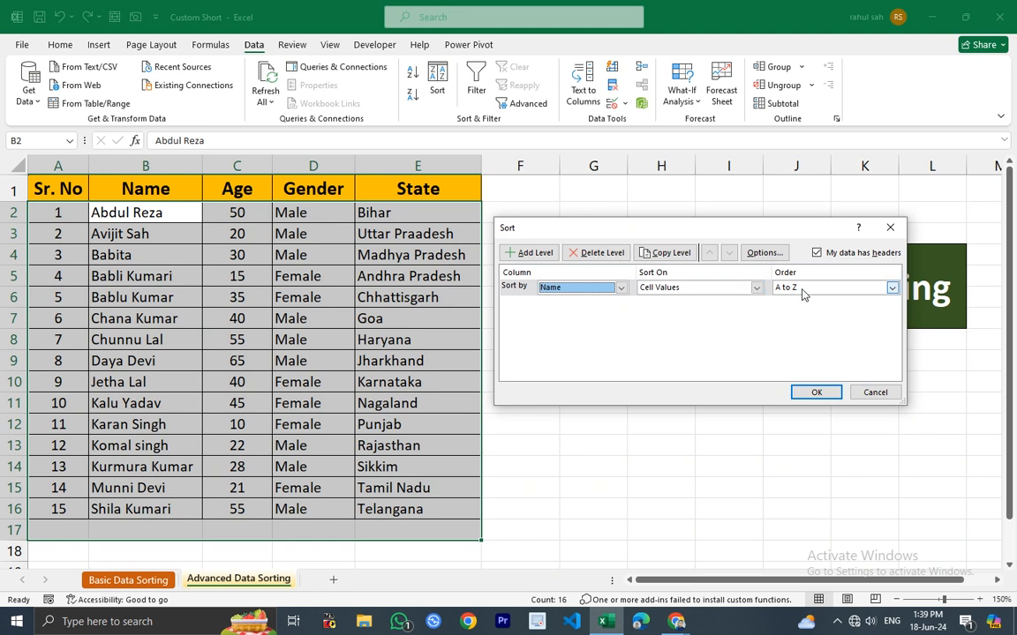
click(814, 394)
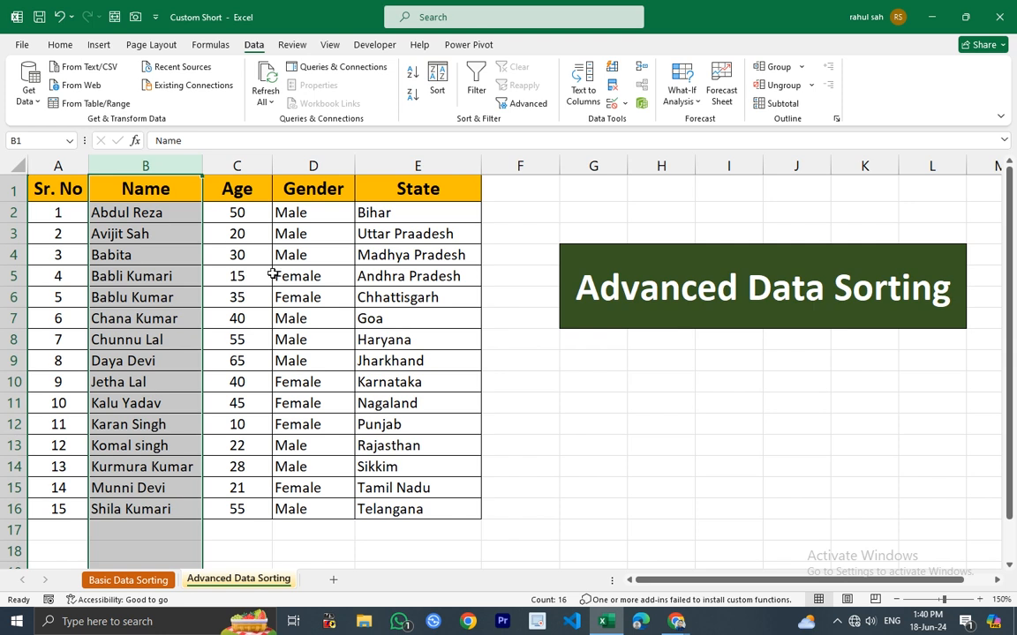
Undo the sorting so the names return to their original order.
drag(125, 215, 141, 510)
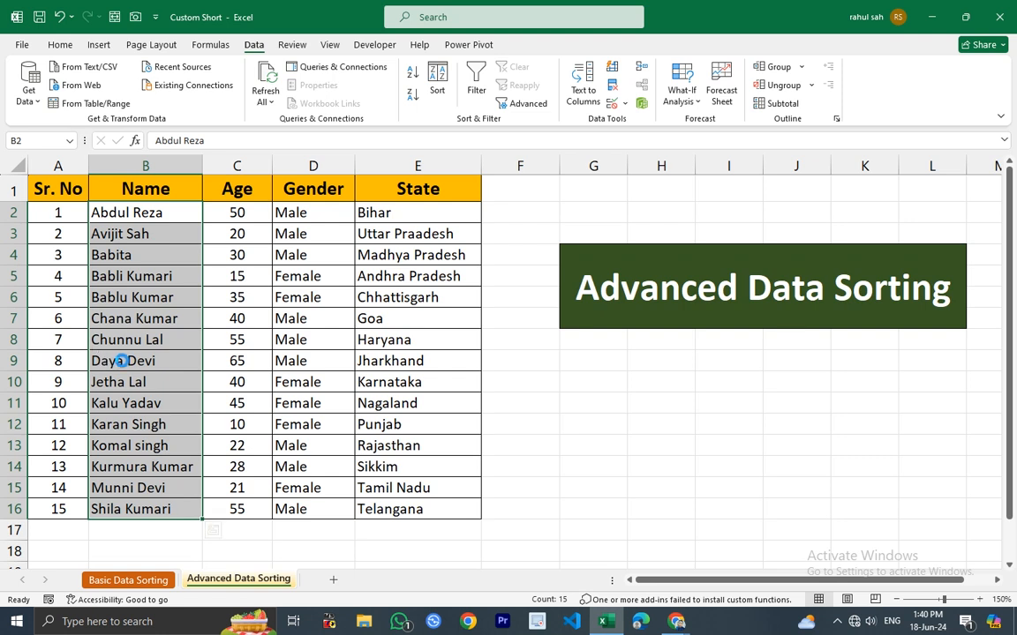
key(ctrl+z)
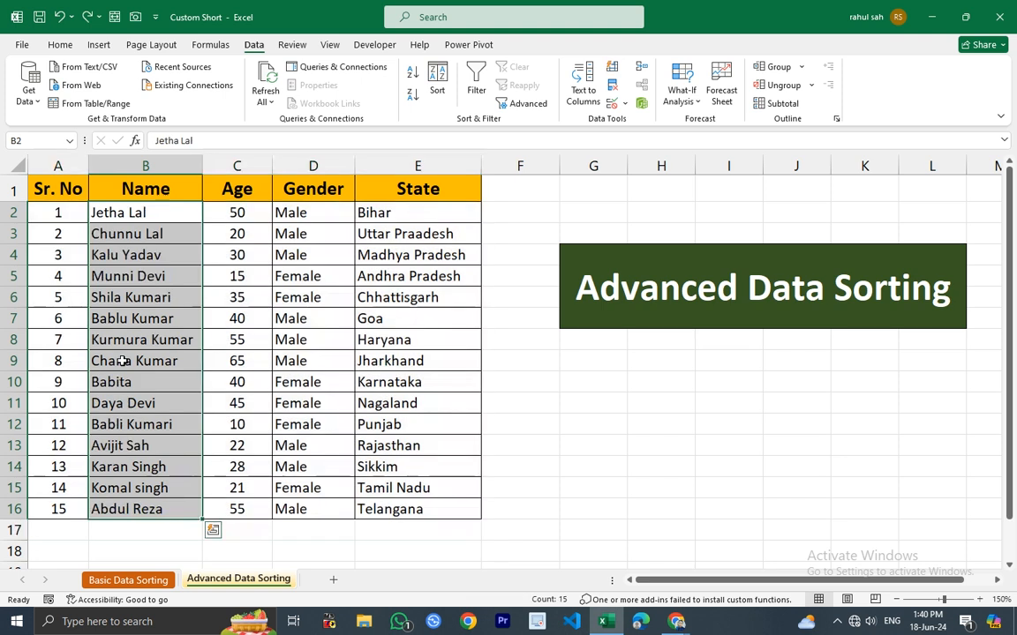
click(726, 441)
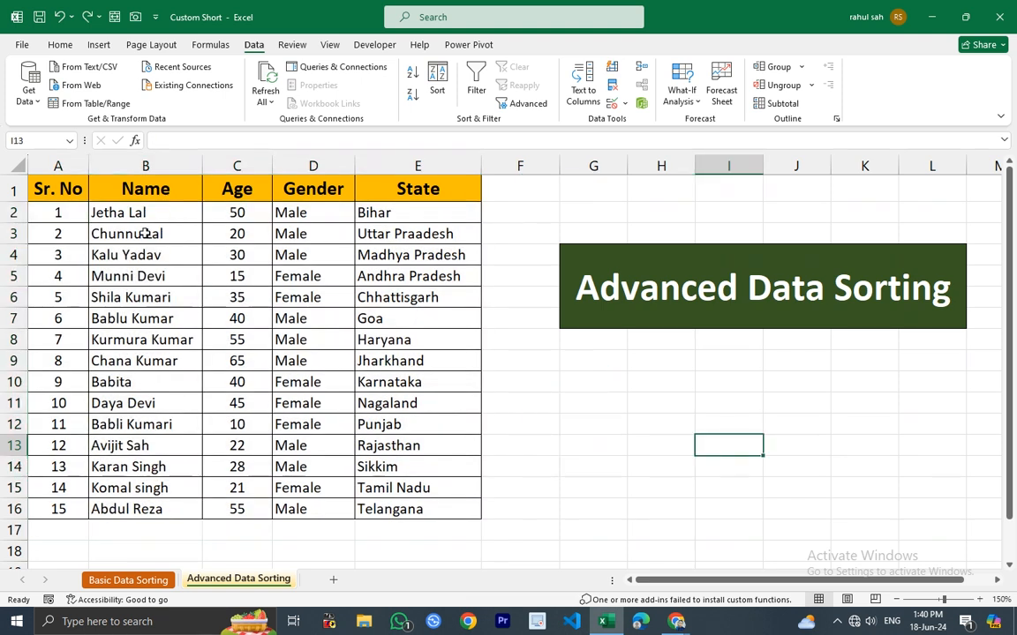
Sort the table again by Name from A to Z, expanding the selection from the Name column.
click(174, 159)
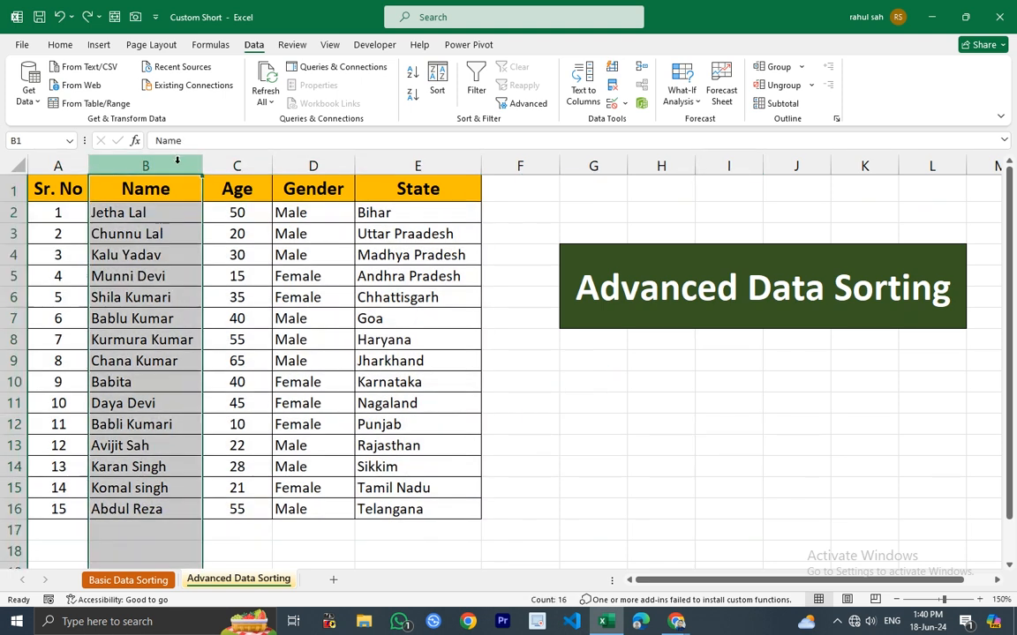
click(436, 82)
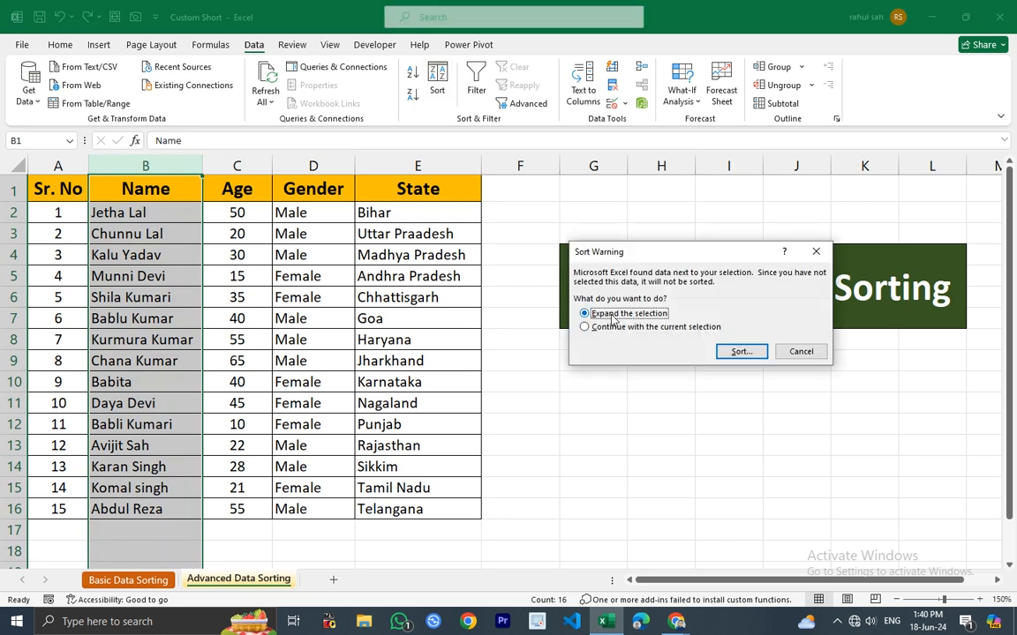
click(741, 352)
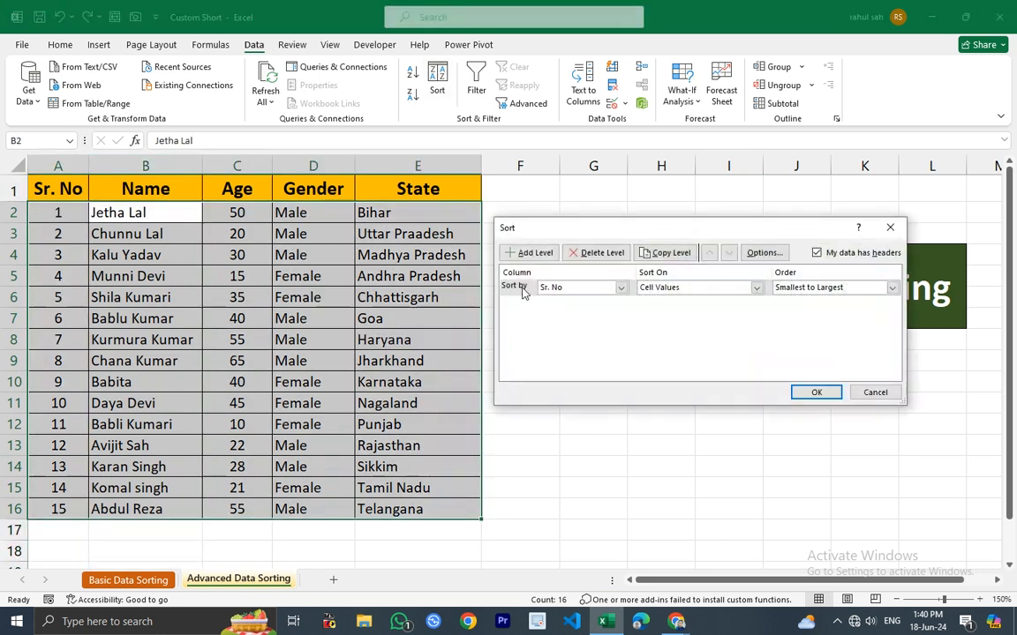
click(555, 291)
click(560, 308)
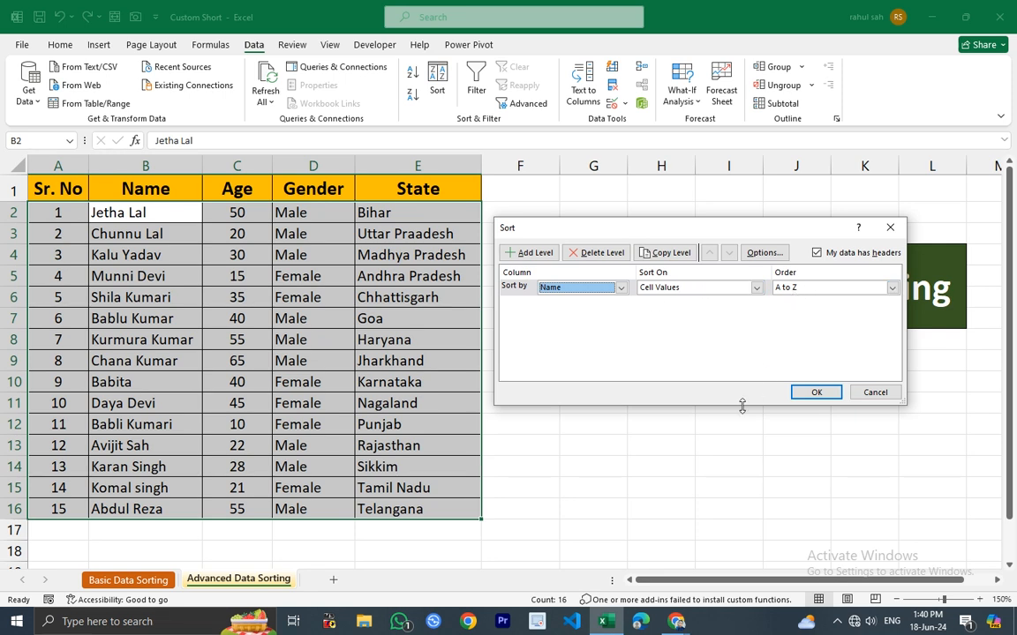
click(810, 393)
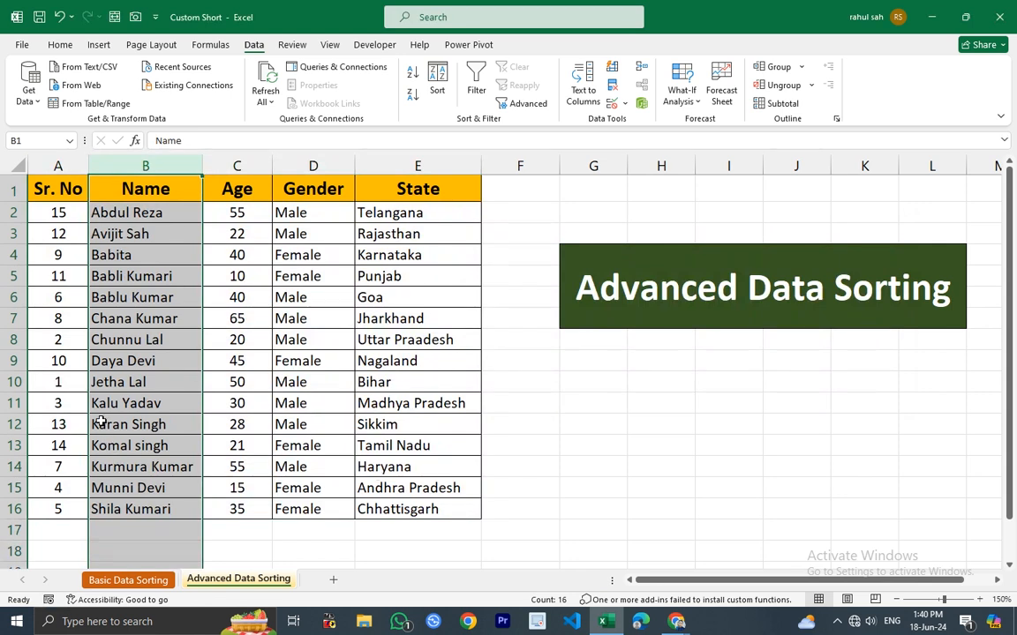
Examine the sorted rows and columns to check that each record's values stayed together.
click(106, 381)
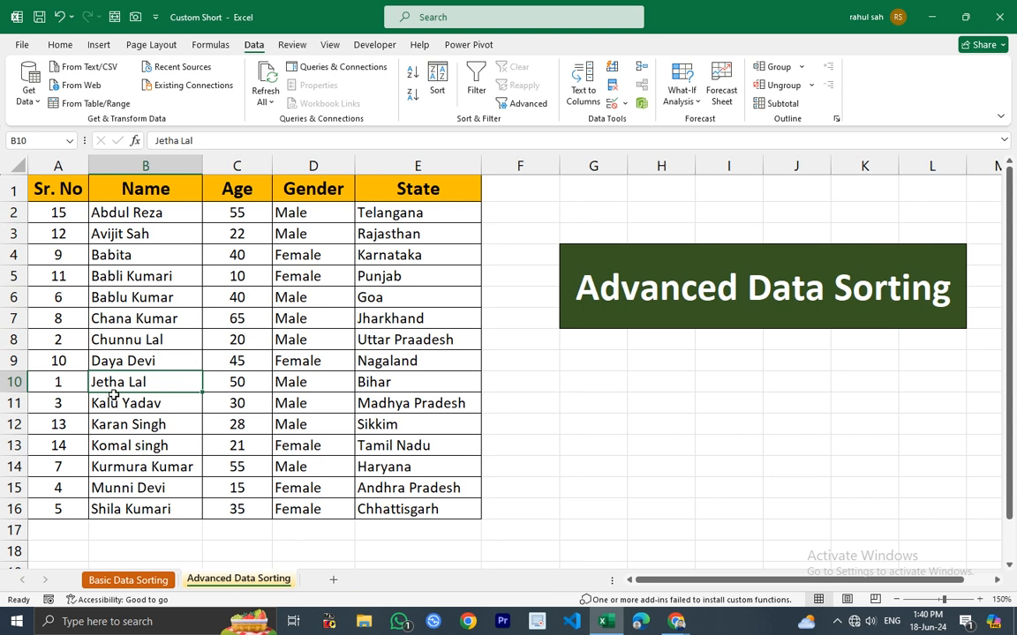
click(234, 383)
drag(271, 382, 306, 383)
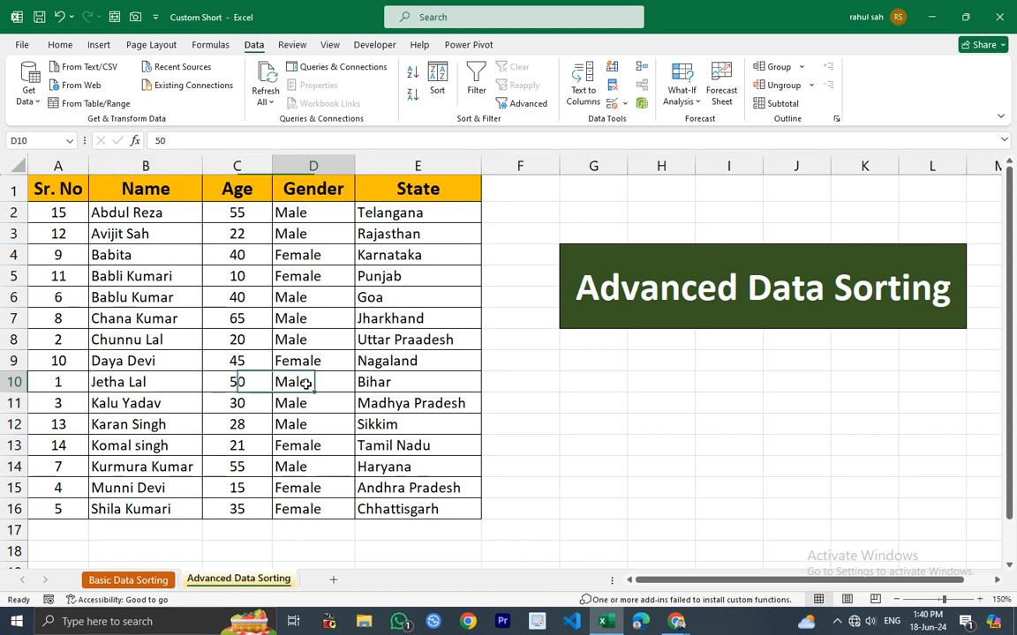
click(358, 381)
click(124, 382)
drag(130, 382, 400, 381)
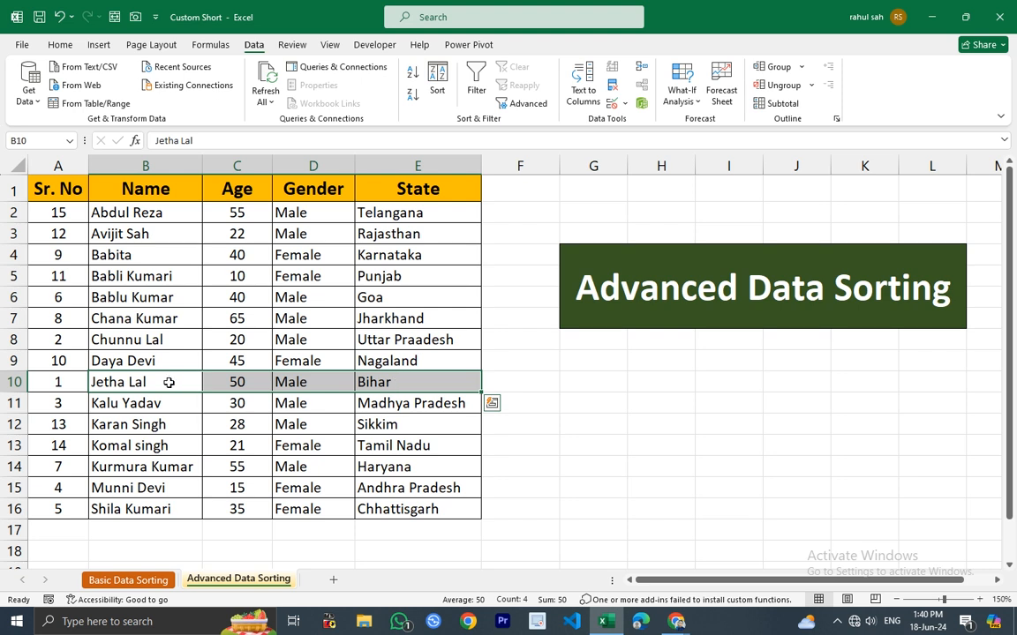
click(119, 213)
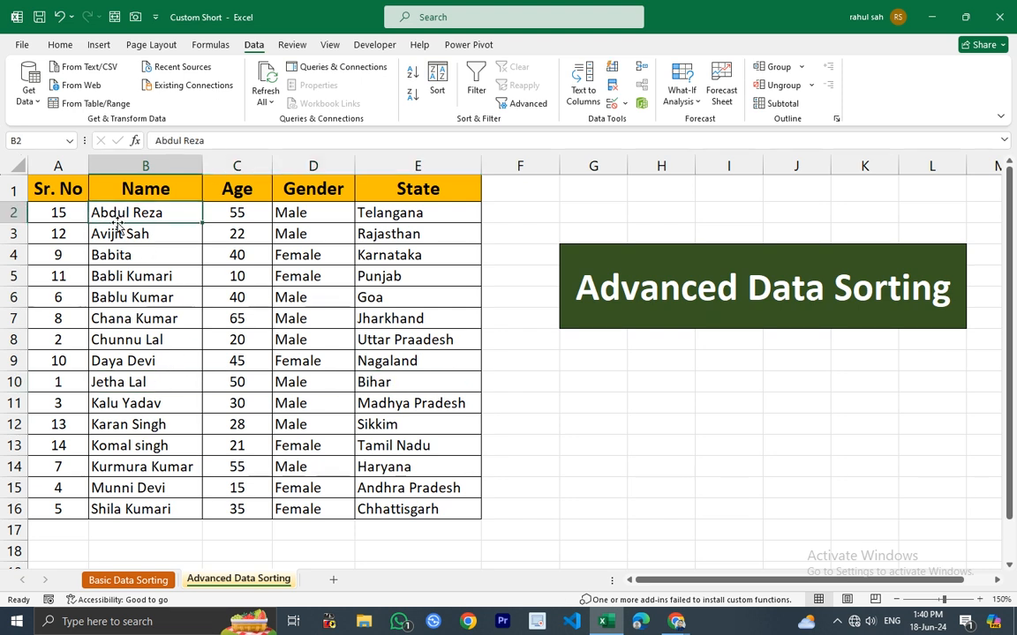
drag(103, 212, 409, 213)
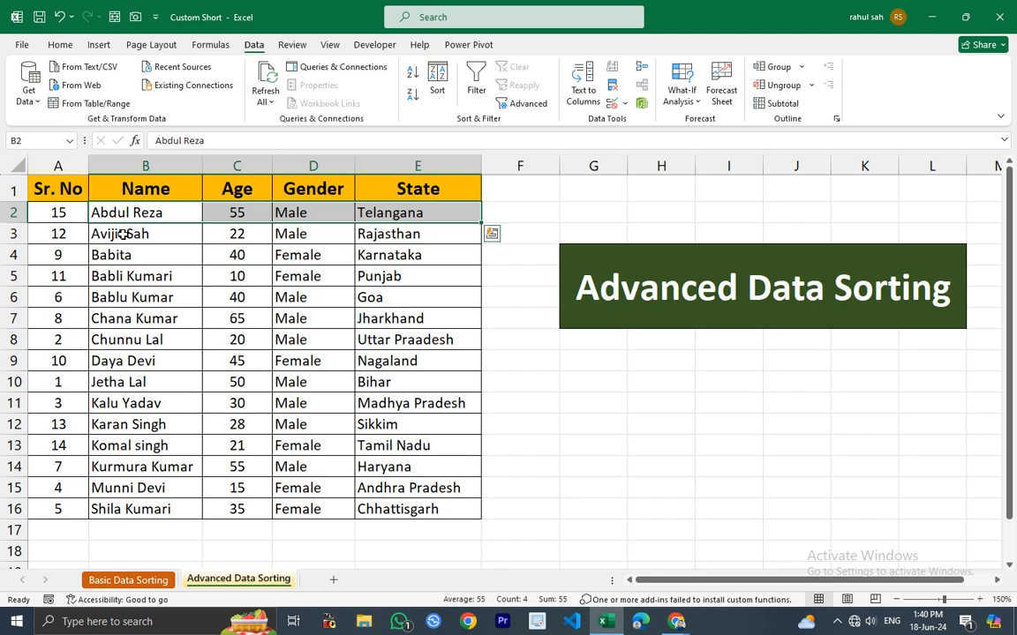
drag(125, 235, 437, 234)
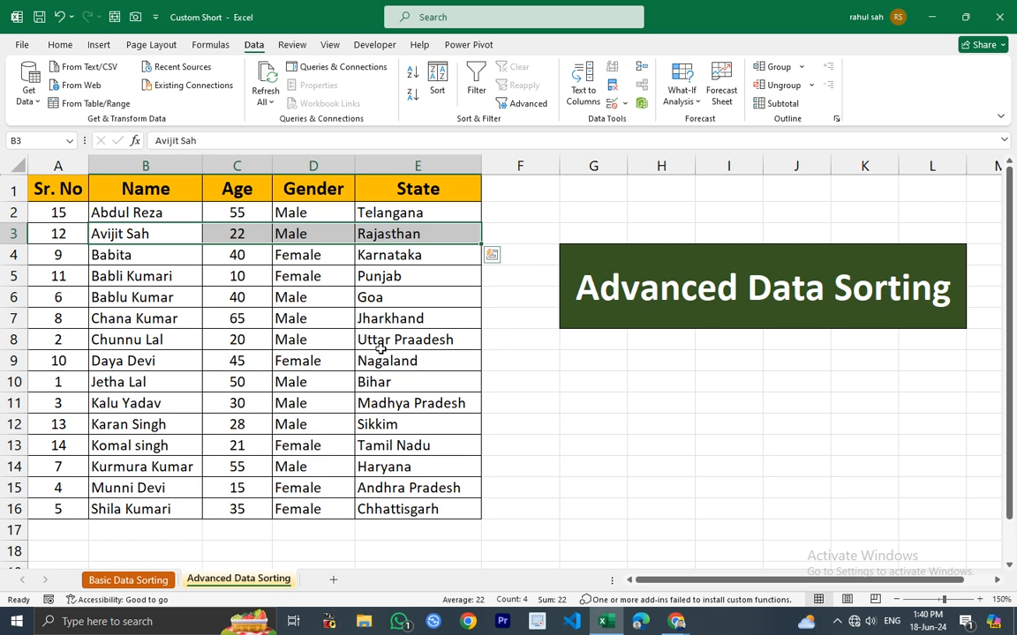
click(177, 210)
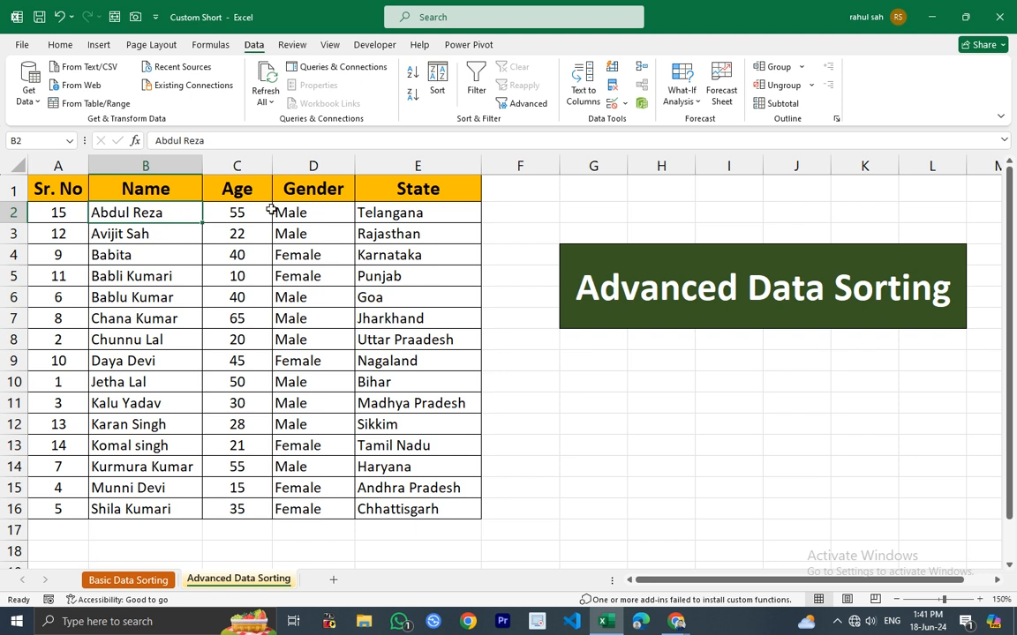
drag(234, 212, 415, 486)
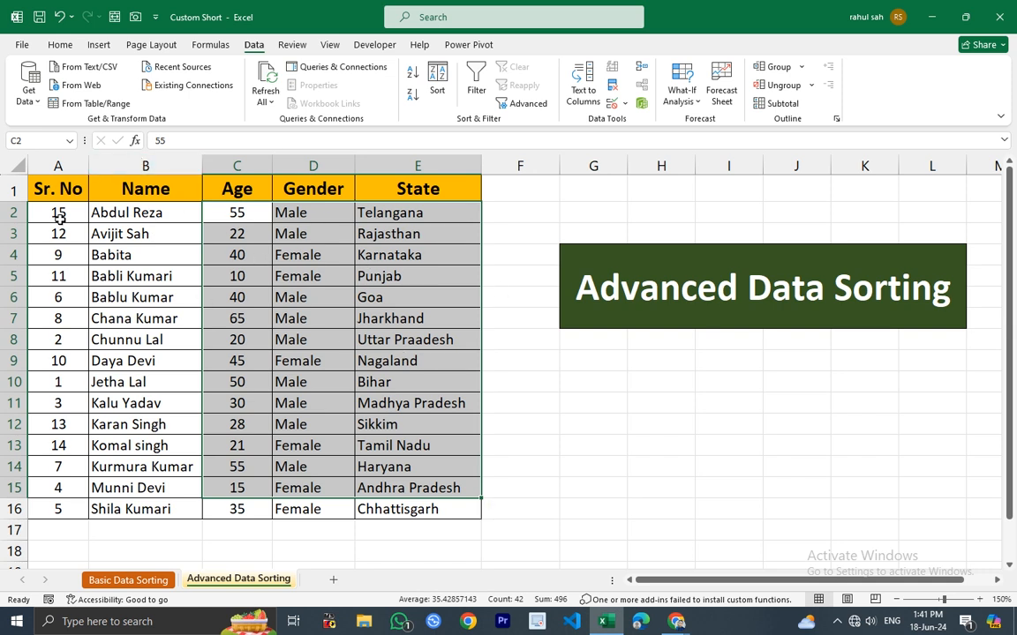
drag(63, 213, 80, 511)
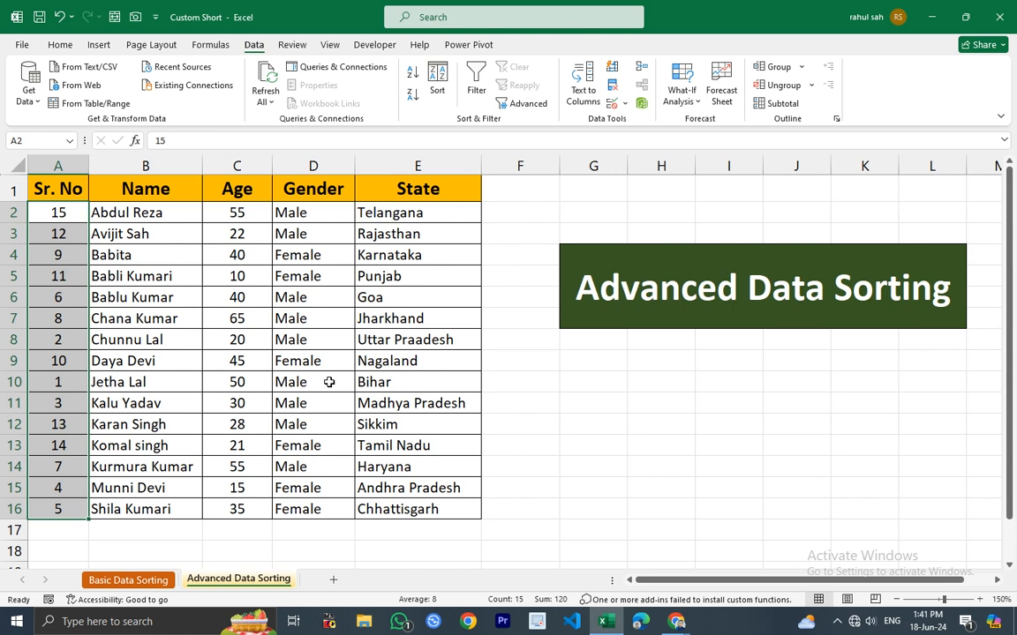
Sort only the Sr. No column smallest to largest, continuing with the current selection instead of expanding it.
click(129, 273)
click(61, 164)
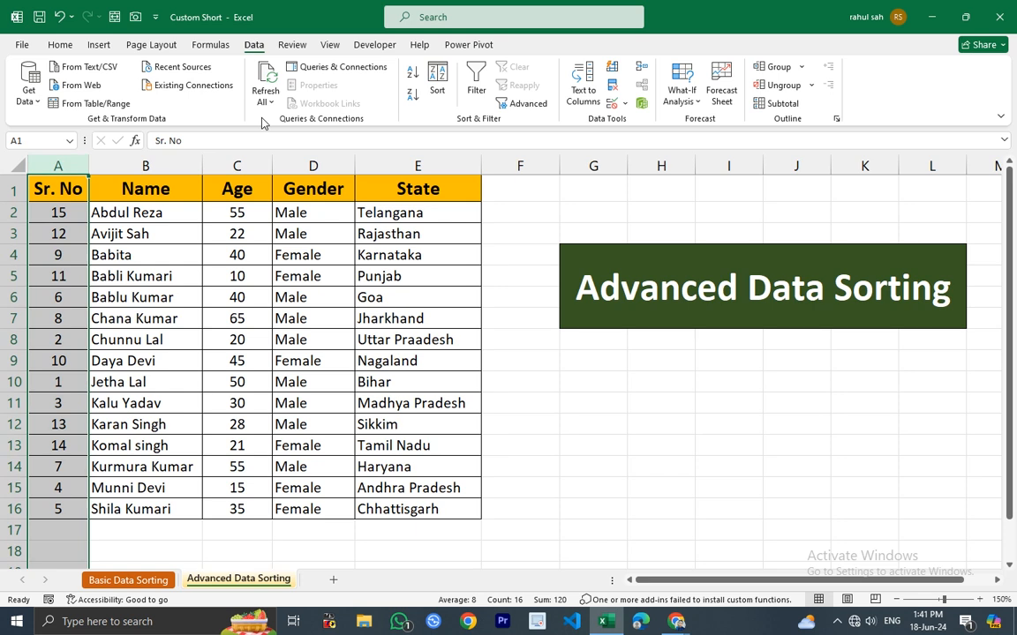
click(412, 71)
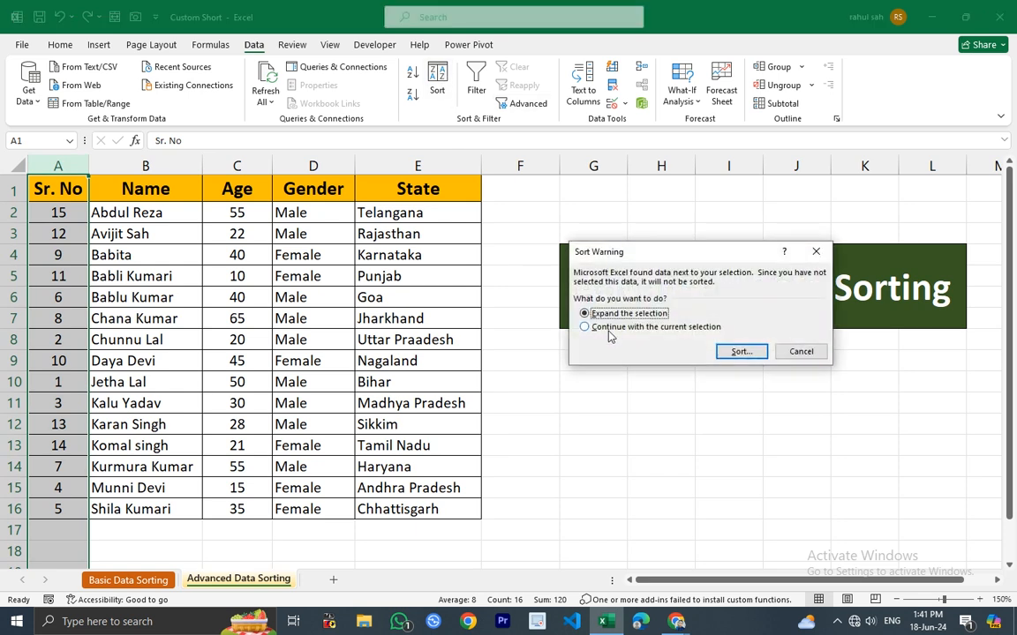
click(610, 329)
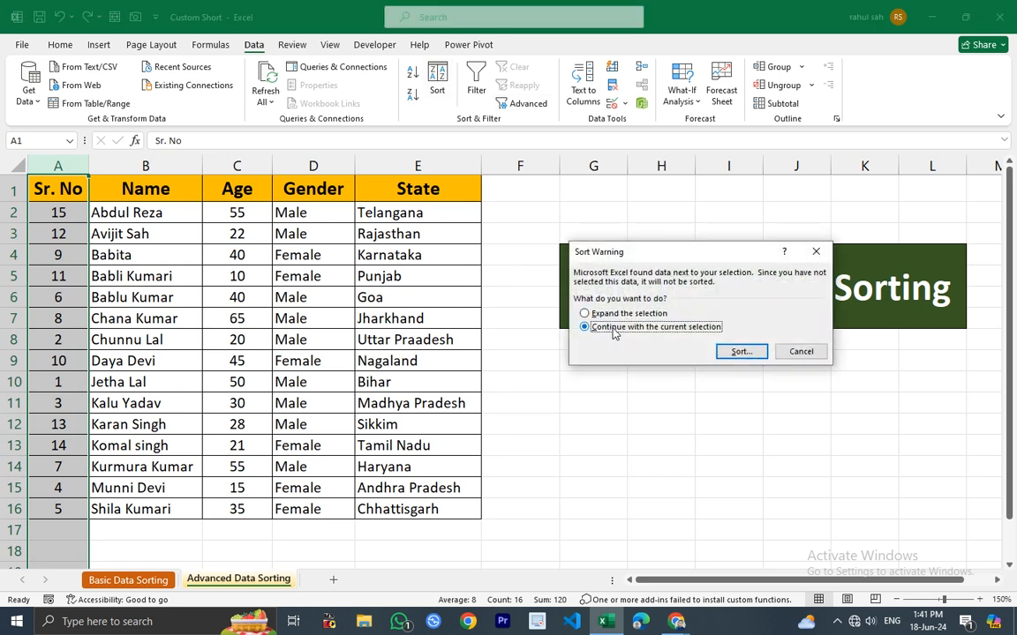
click(743, 351)
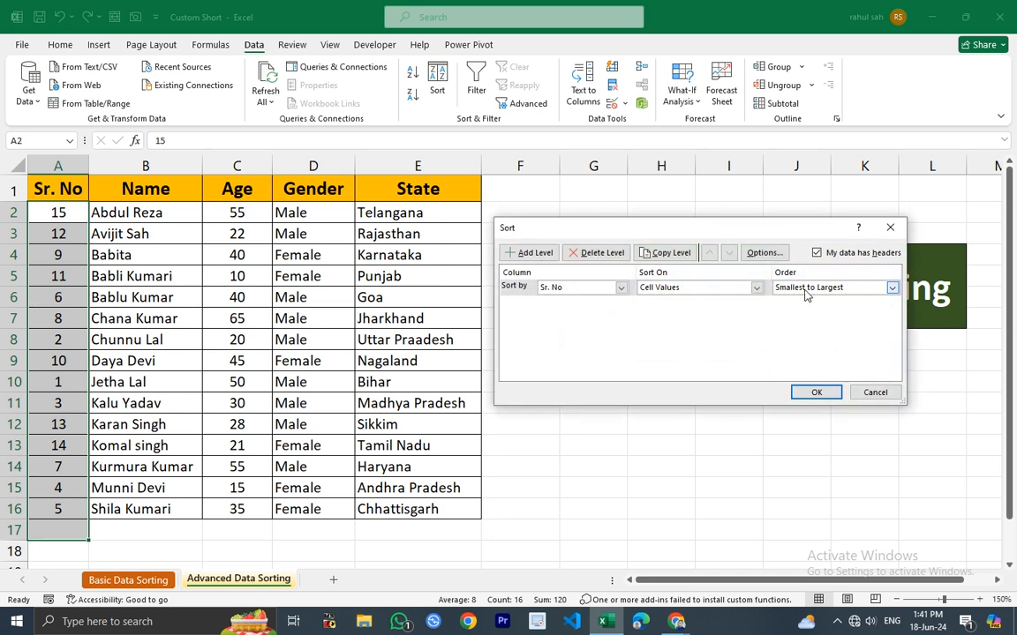
click(810, 391)
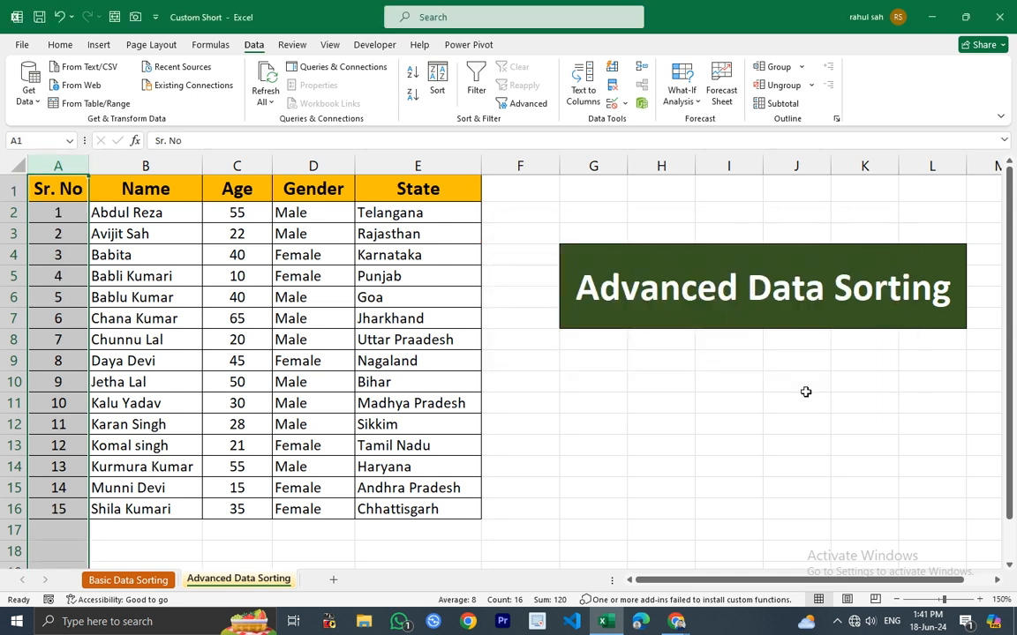
Examine the Sr. No values down column A against the rest of each row.
click(60, 216)
click(69, 242)
click(73, 263)
click(77, 290)
click(73, 313)
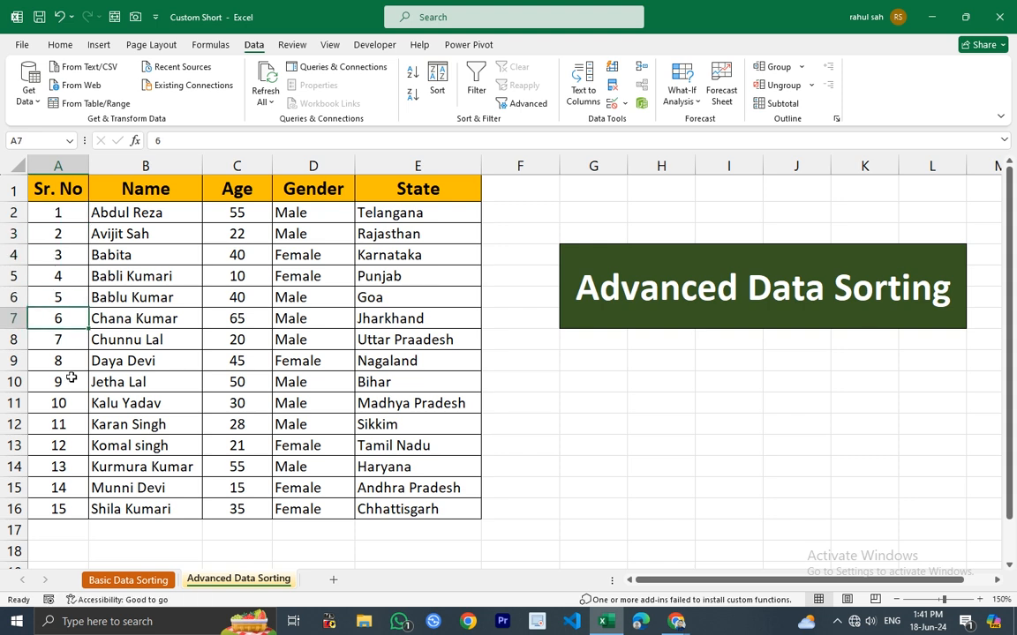
click(60, 522)
drag(61, 214, 61, 508)
click(276, 424)
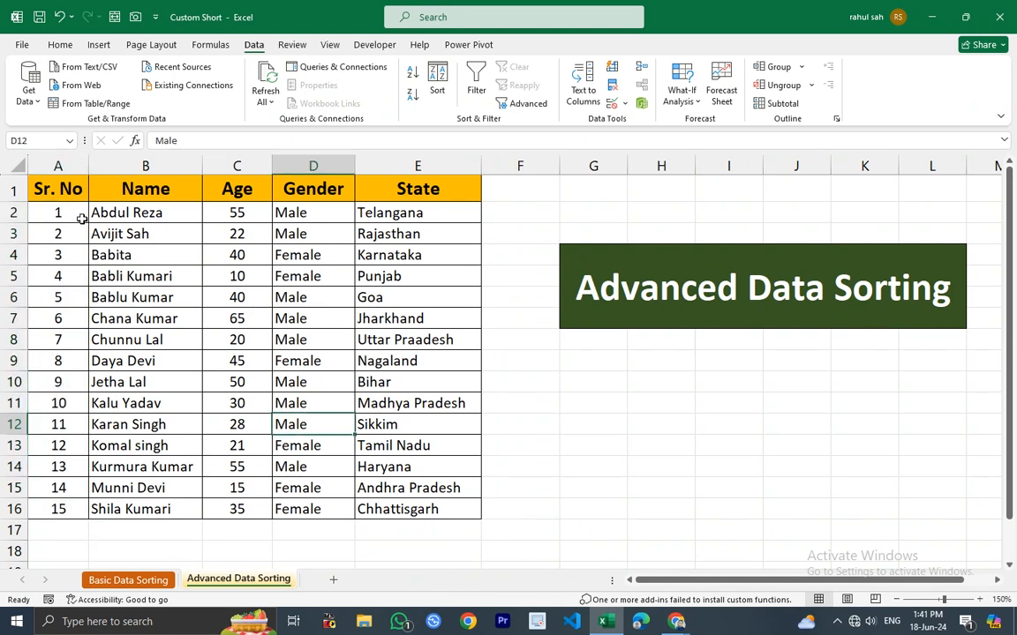
drag(138, 216, 438, 502)
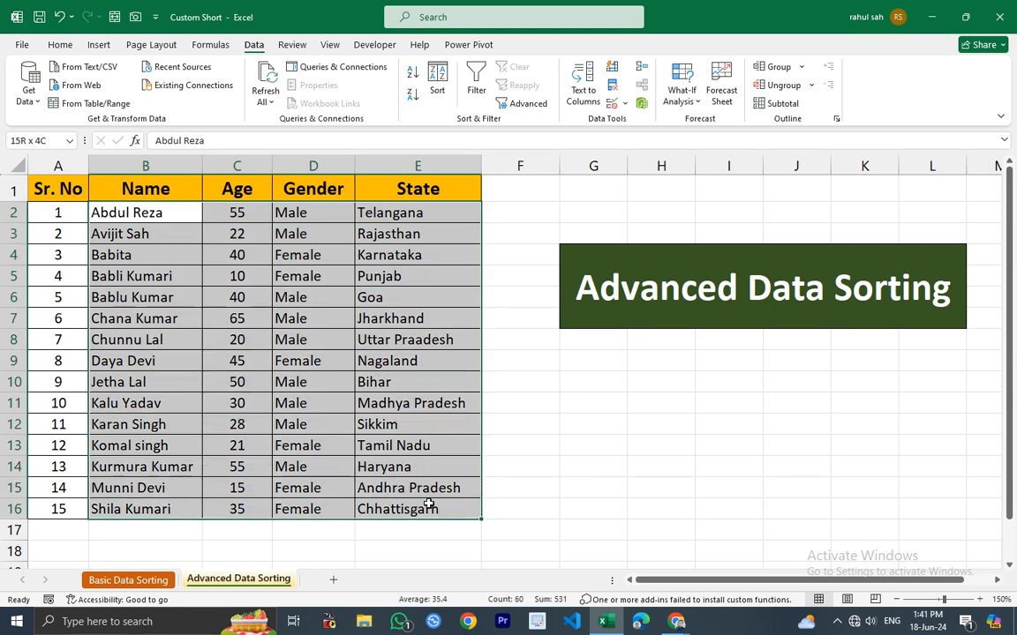
click(439, 84)
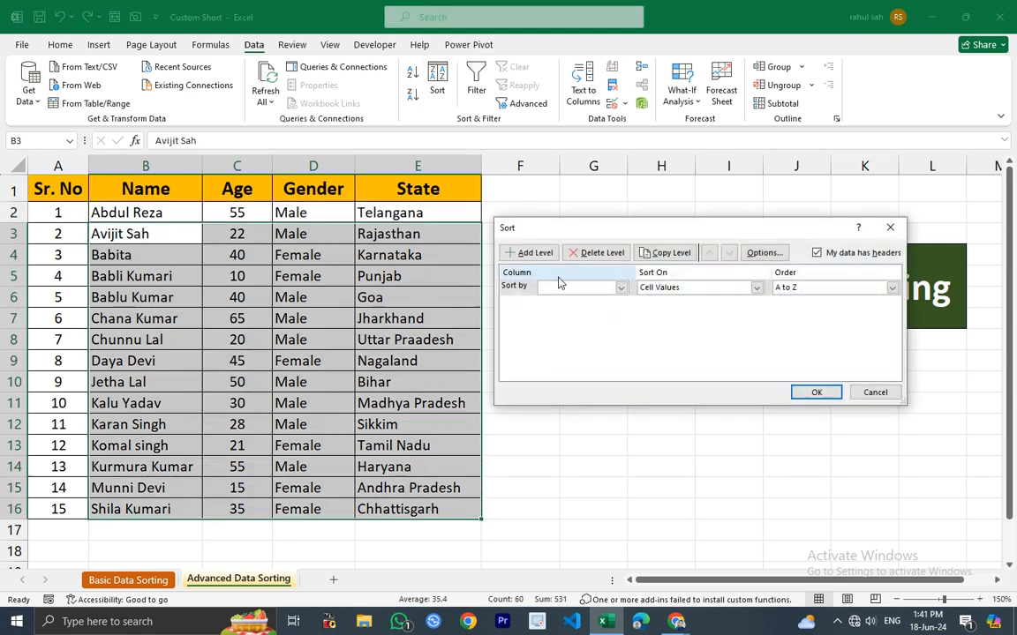
click(885, 229)
click(145, 166)
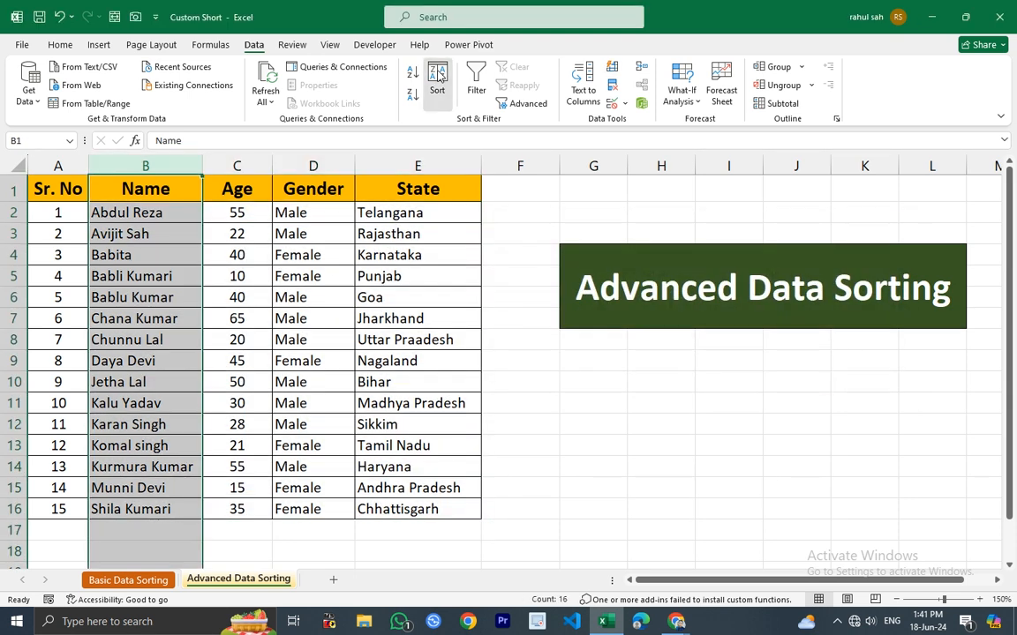
click(412, 72)
click(740, 352)
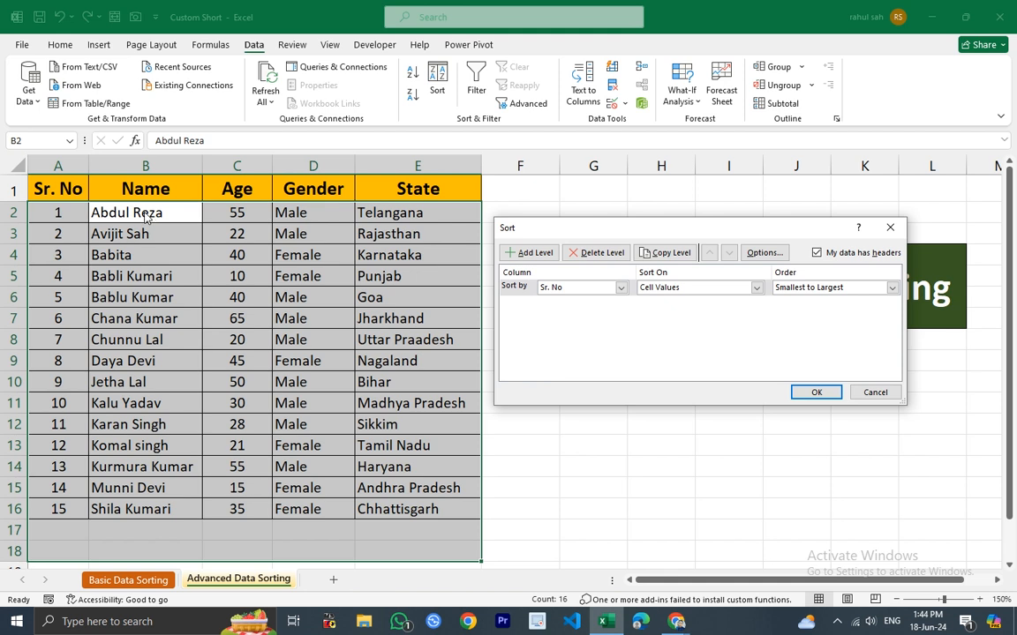
click(890, 227)
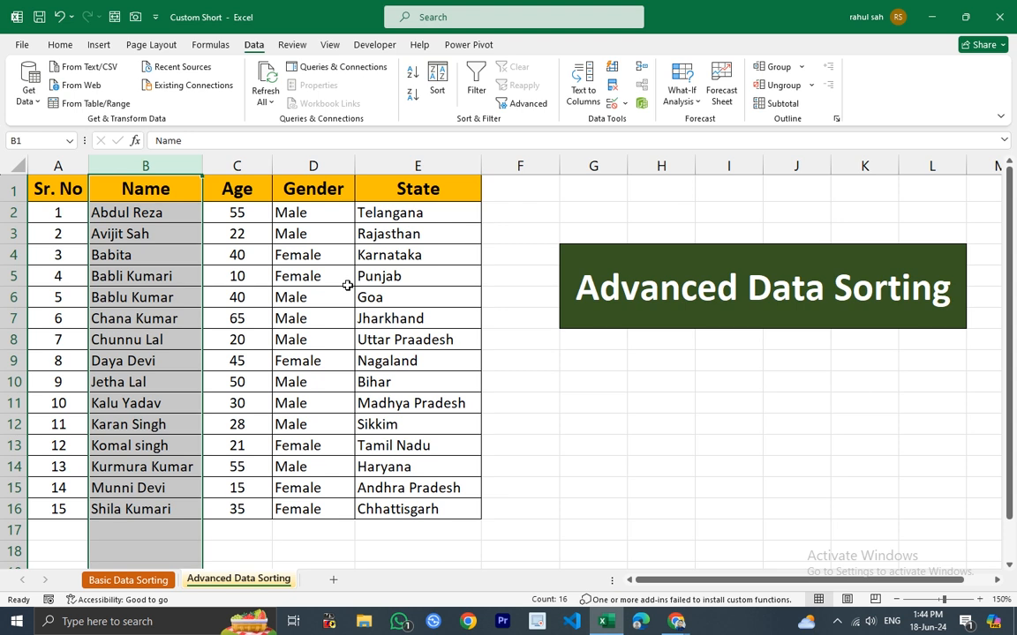
Undo the sorting to restore the table's original row order.
key(ctrl+z)
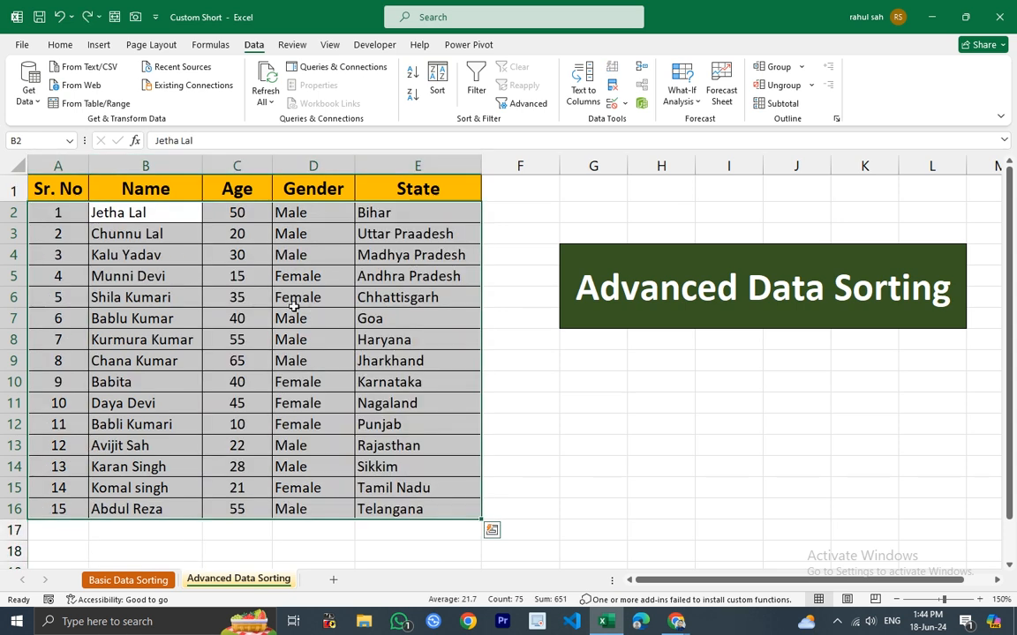
click(225, 300)
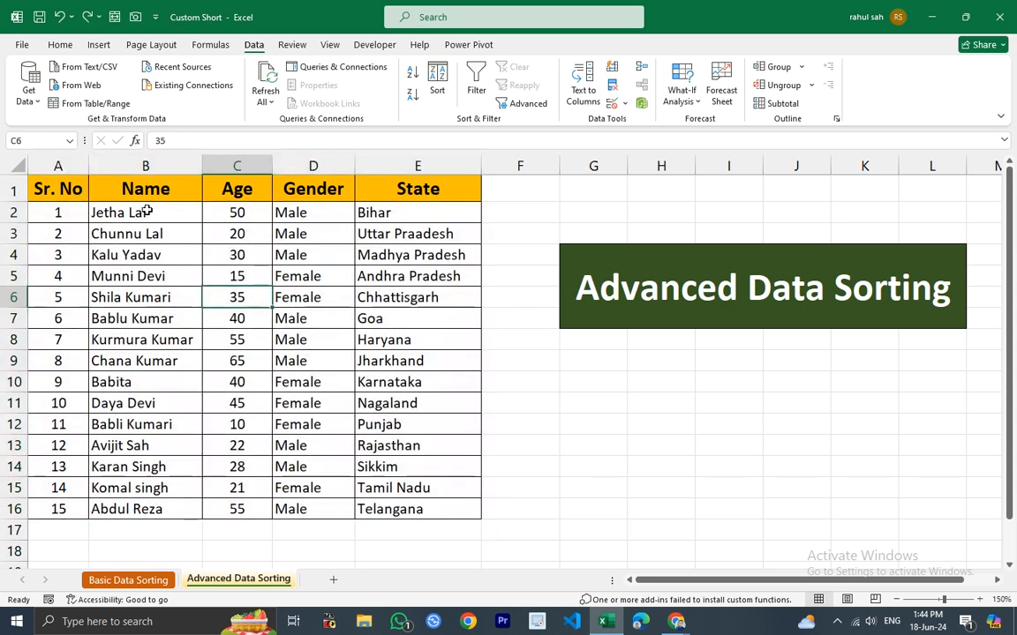
Select the whole table and open the Sort dialog, setting the first level to sort by Name.
click(124, 168)
drag(80, 164, 403, 181)
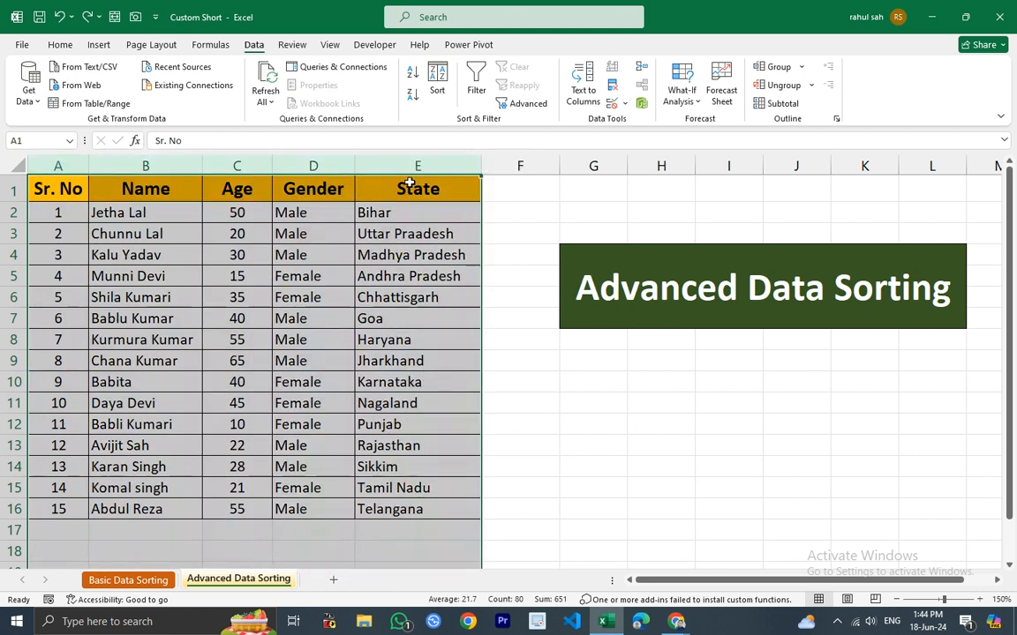
click(438, 77)
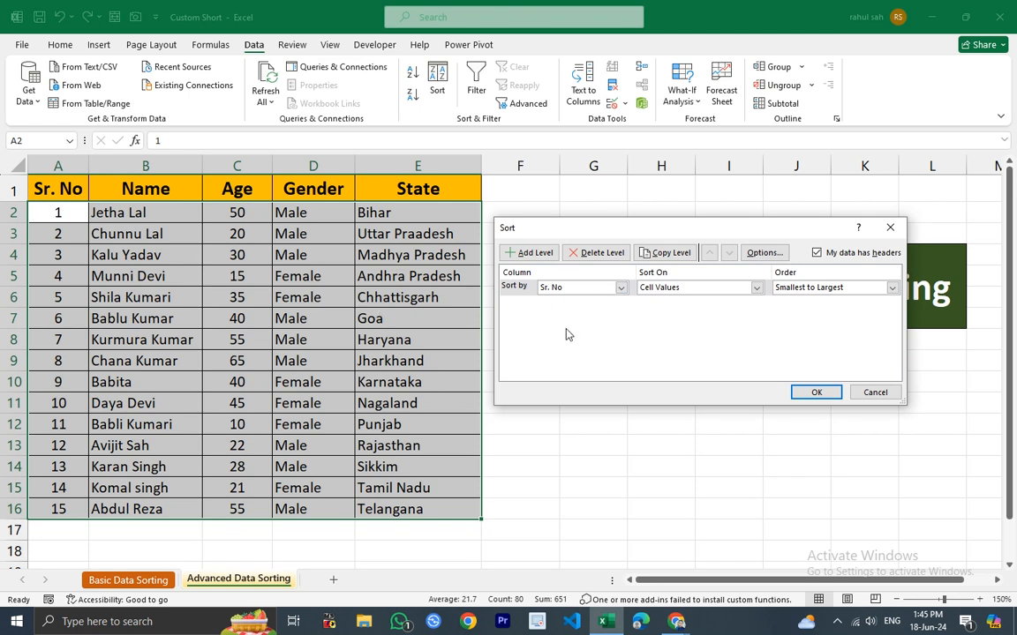
click(621, 289)
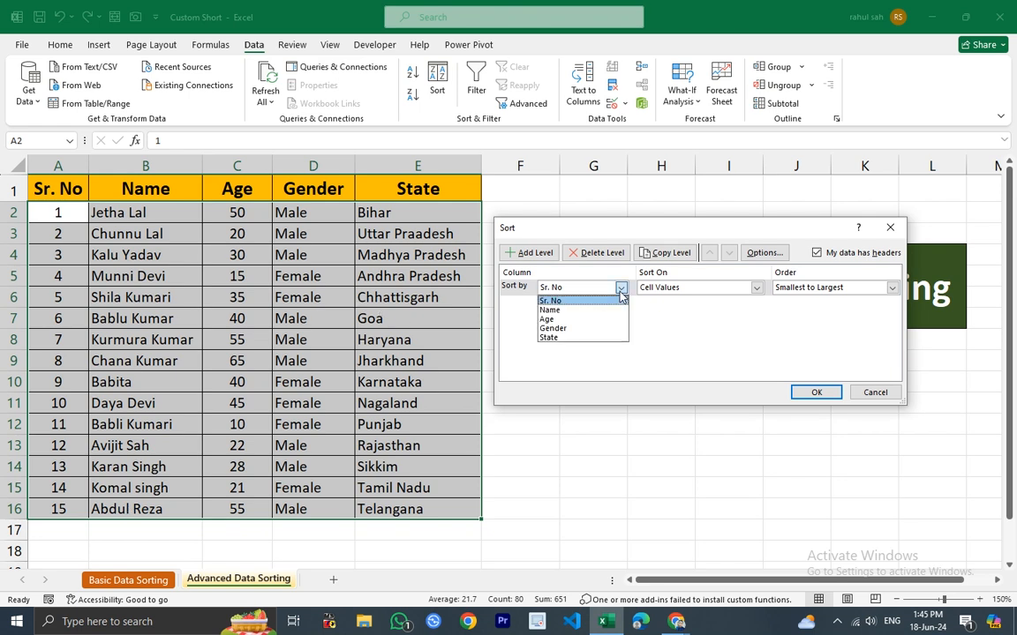
click(549, 309)
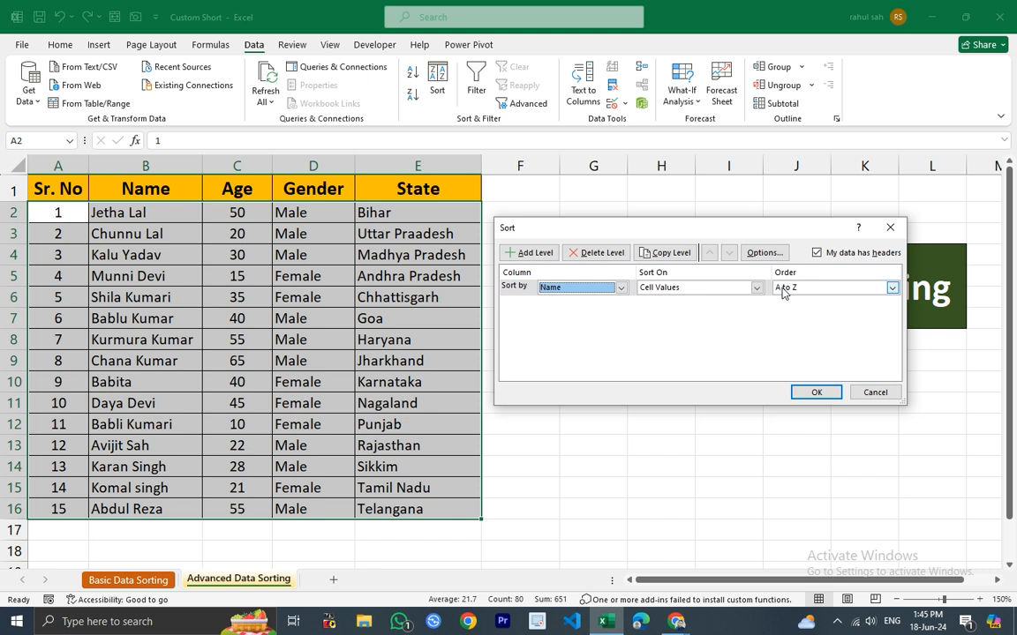
Add a second sort level by Age, Smallest to Largest, and apply the sort.
click(528, 256)
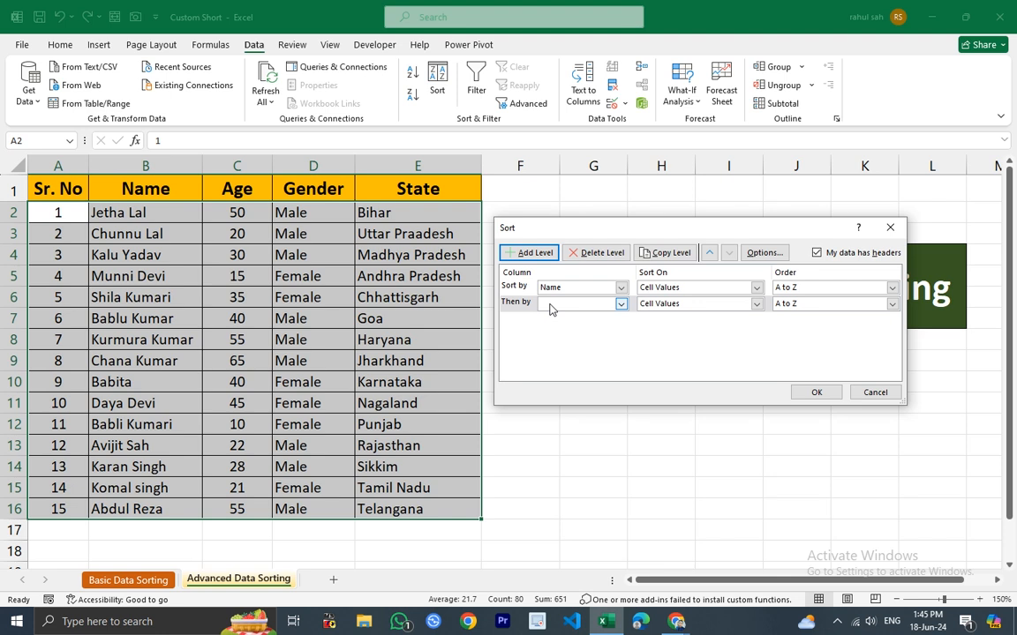
click(621, 304)
click(552, 336)
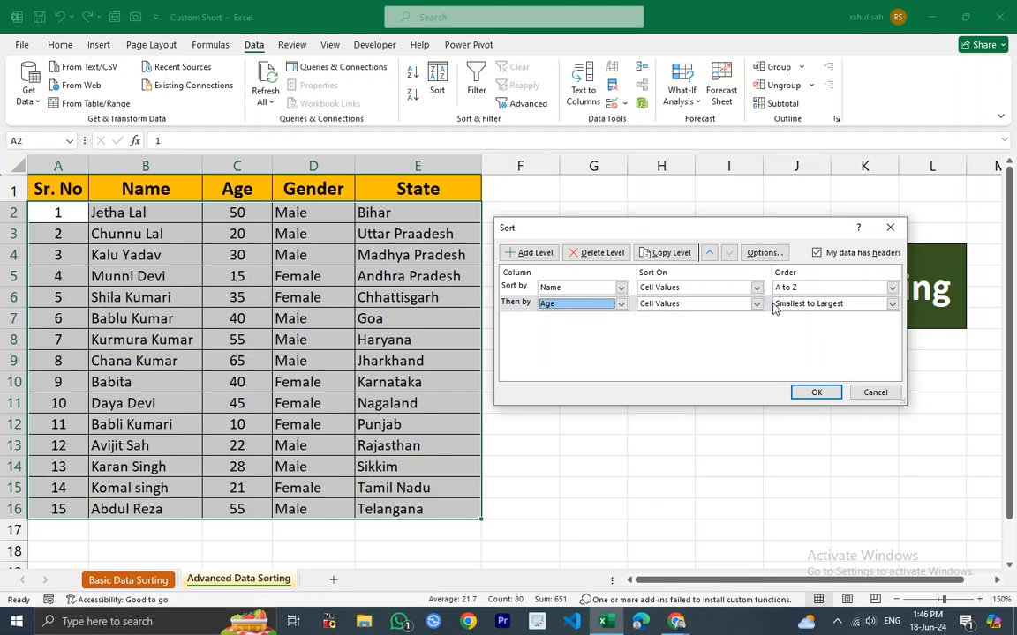
click(810, 392)
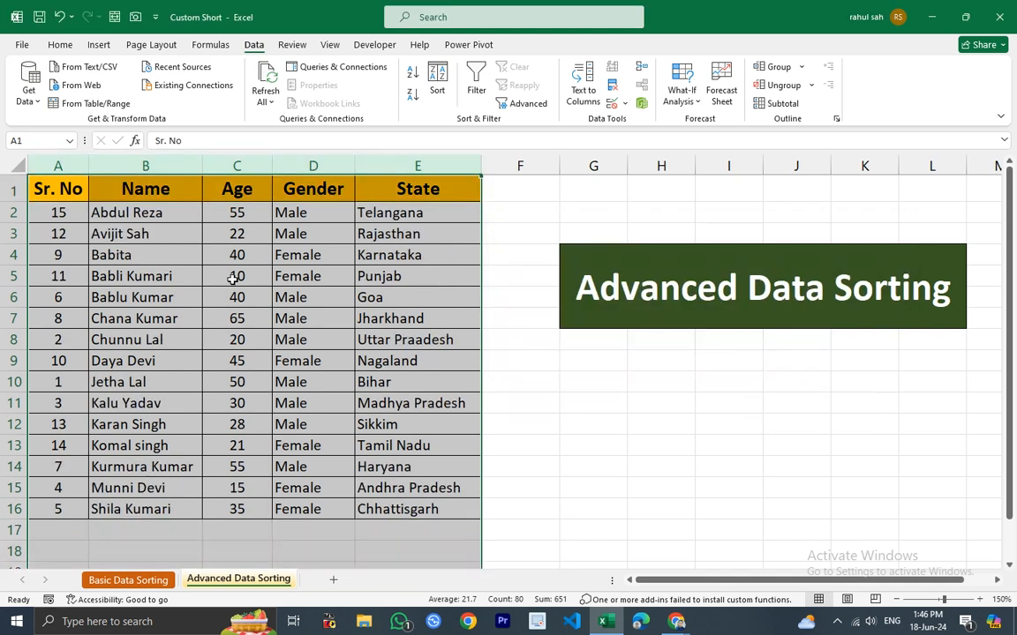
Examine the names and ages across the sorted rows of the table.
click(210, 252)
drag(58, 212, 90, 476)
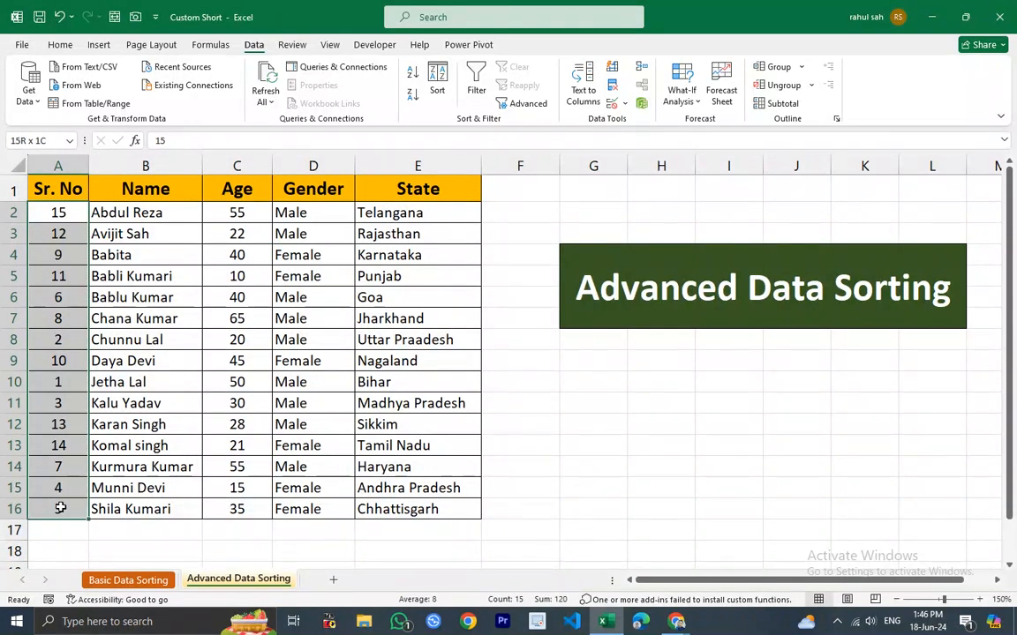
click(319, 278)
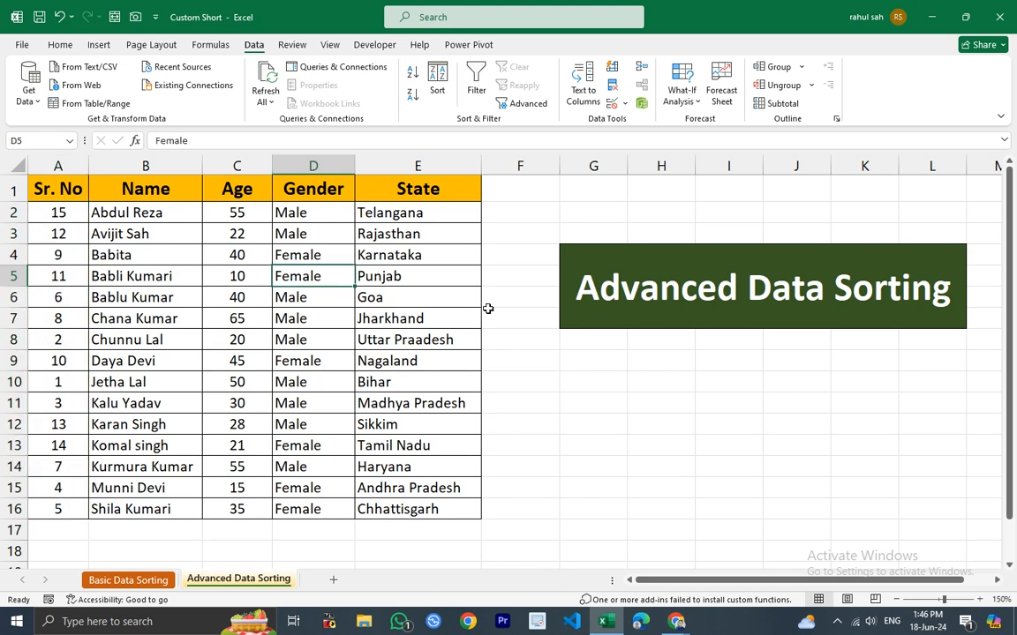
click(103, 218)
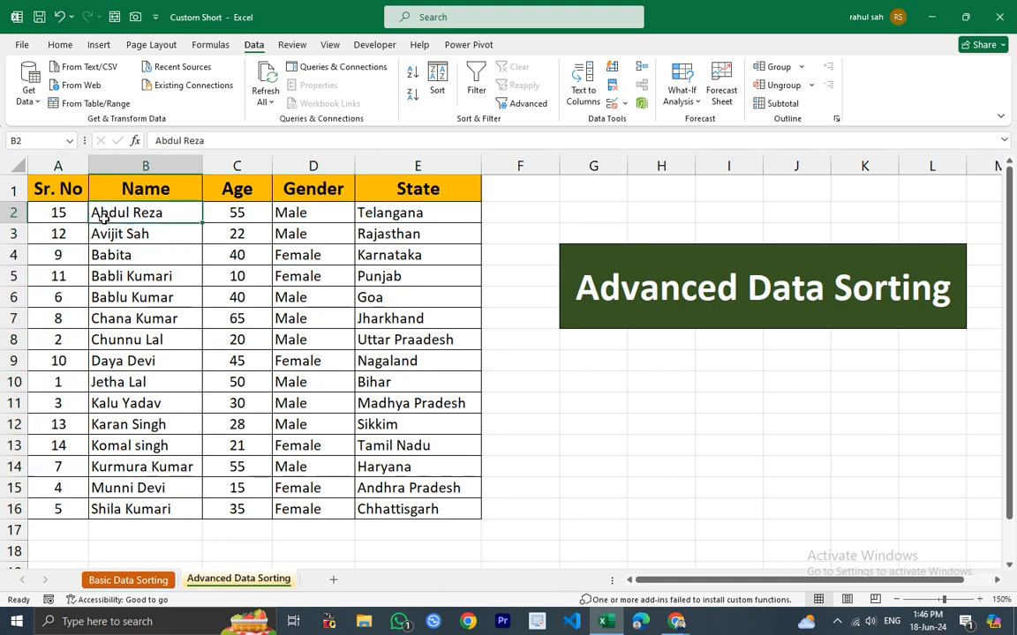
click(234, 215)
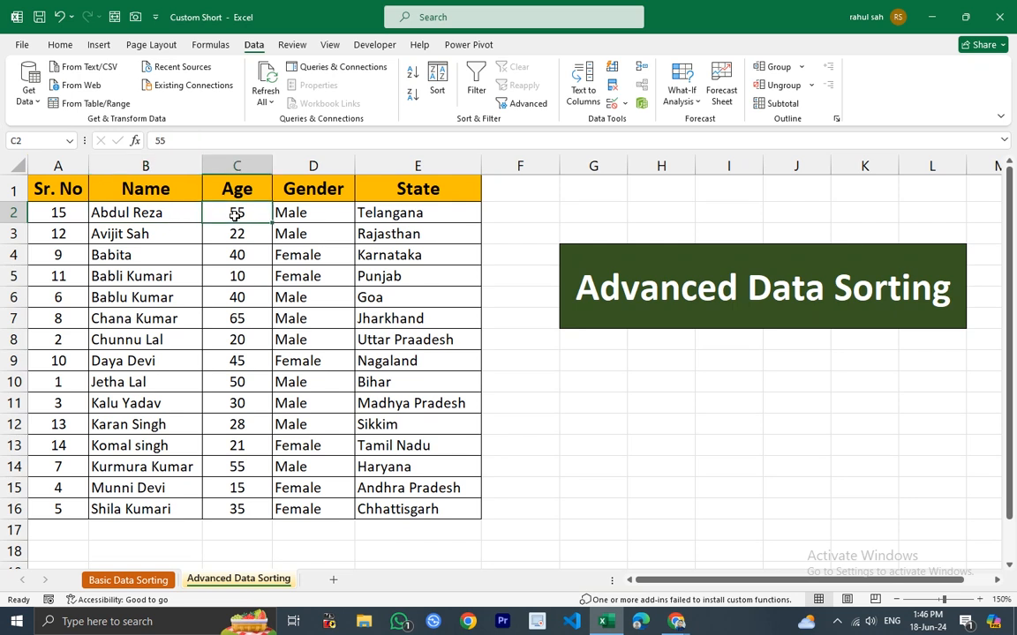
click(146, 233)
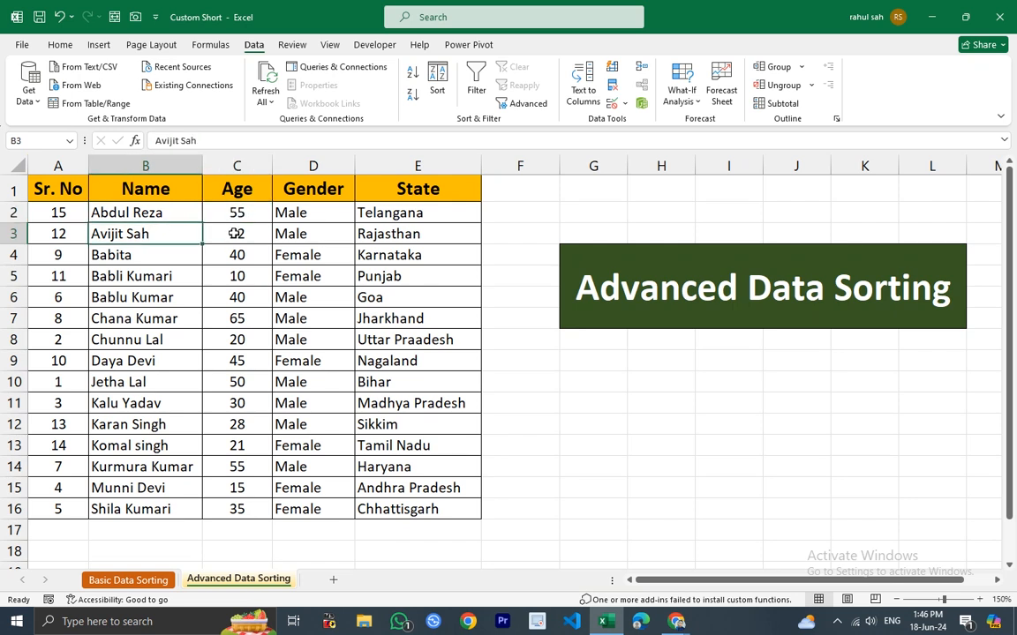
click(245, 235)
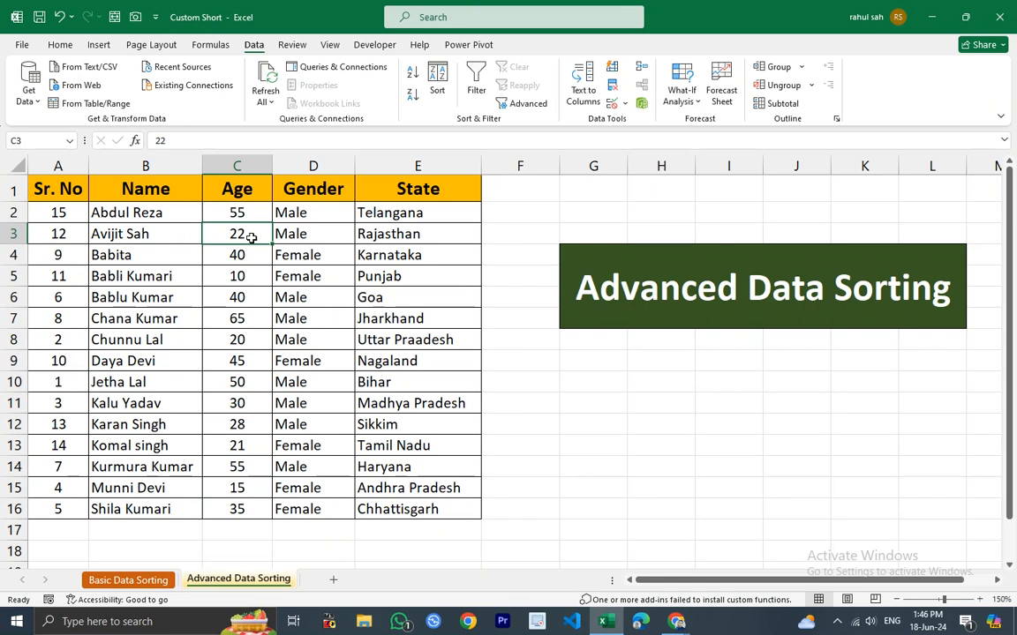
click(104, 214)
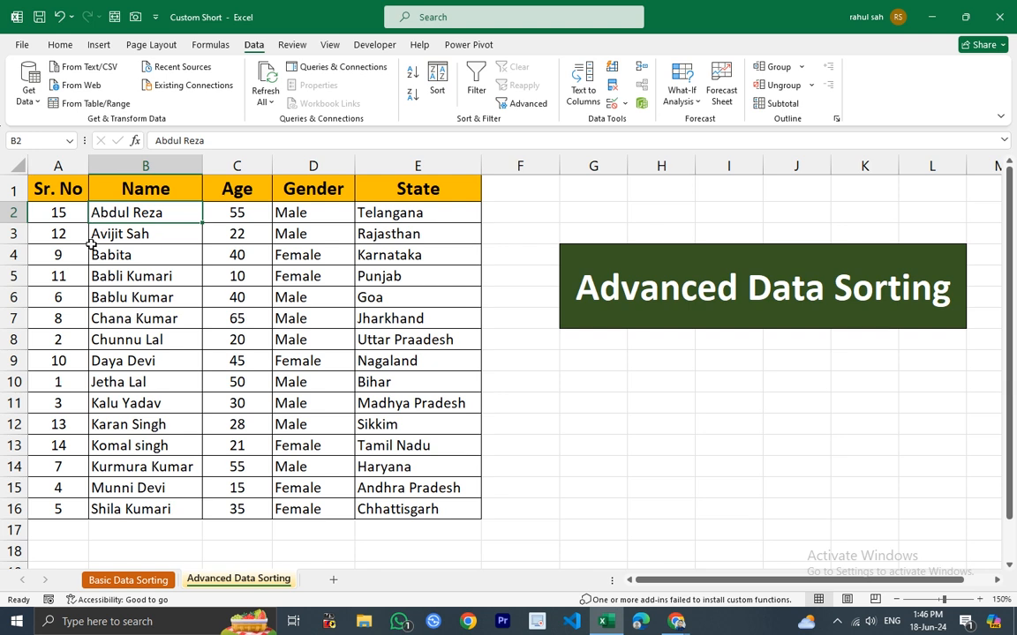
click(95, 234)
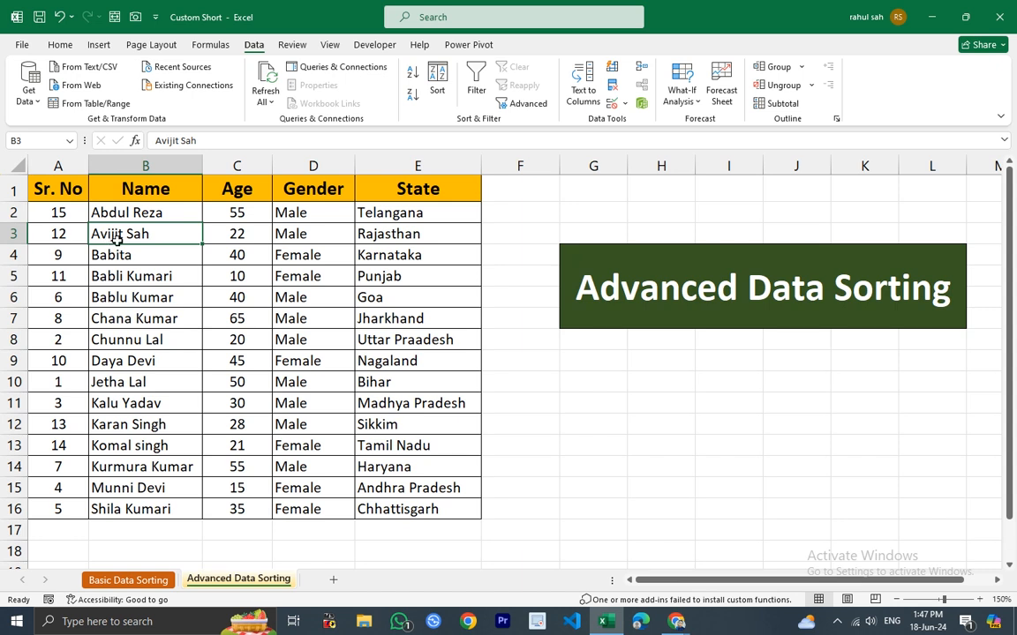
click(231, 234)
drag(159, 235, 234, 234)
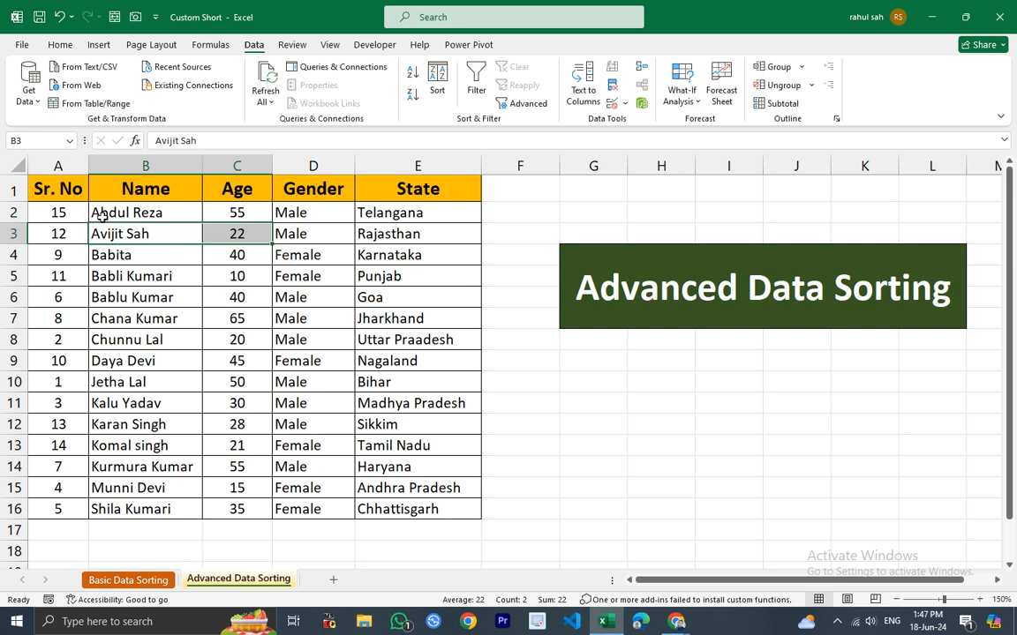
Edit the first two names in the Name column, changing their second letters to c and b.
double_click(108, 213)
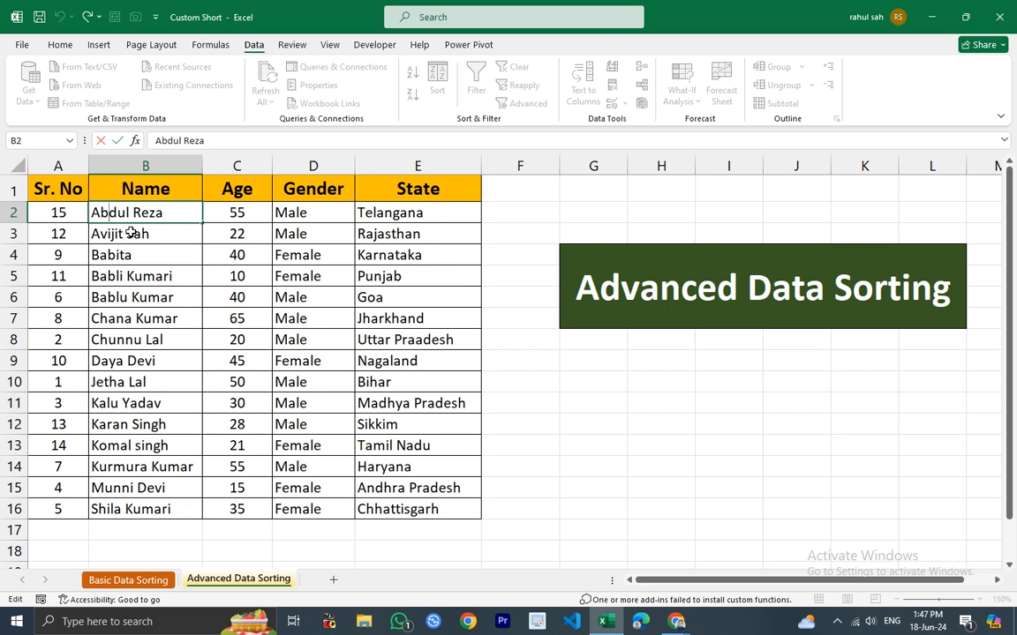
key(BackSpace)
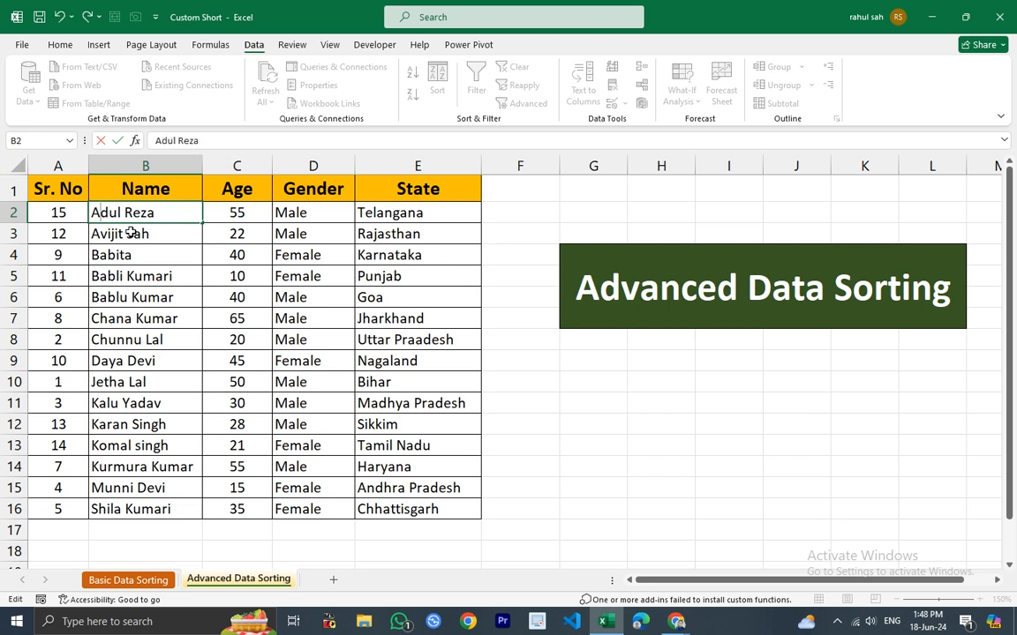
text(C)
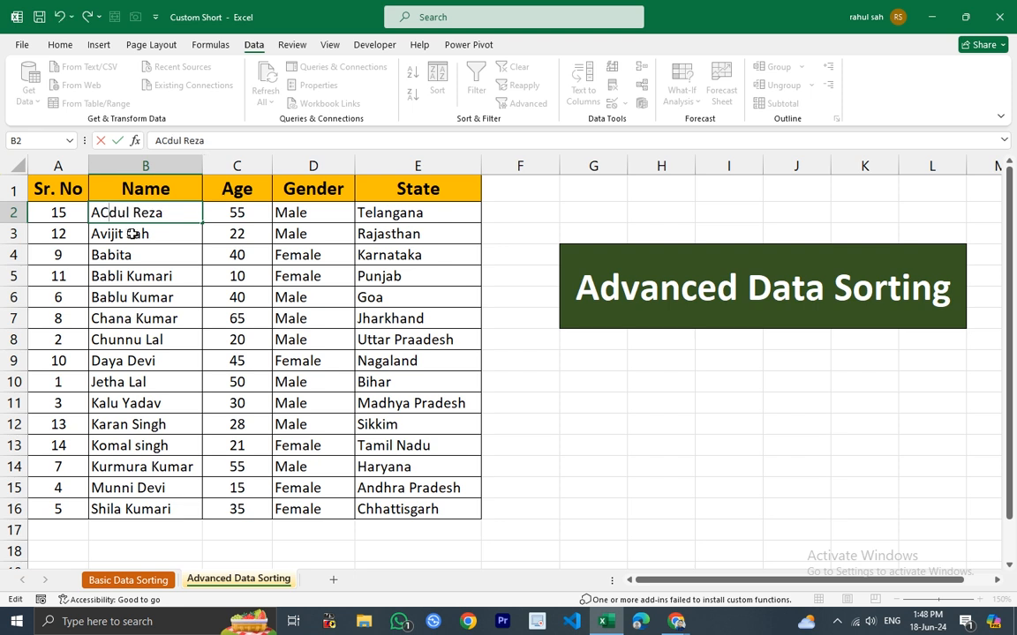
key(BackSpace)
text(c)
click(106, 235)
double_click(106, 236)
key(BackSpace)
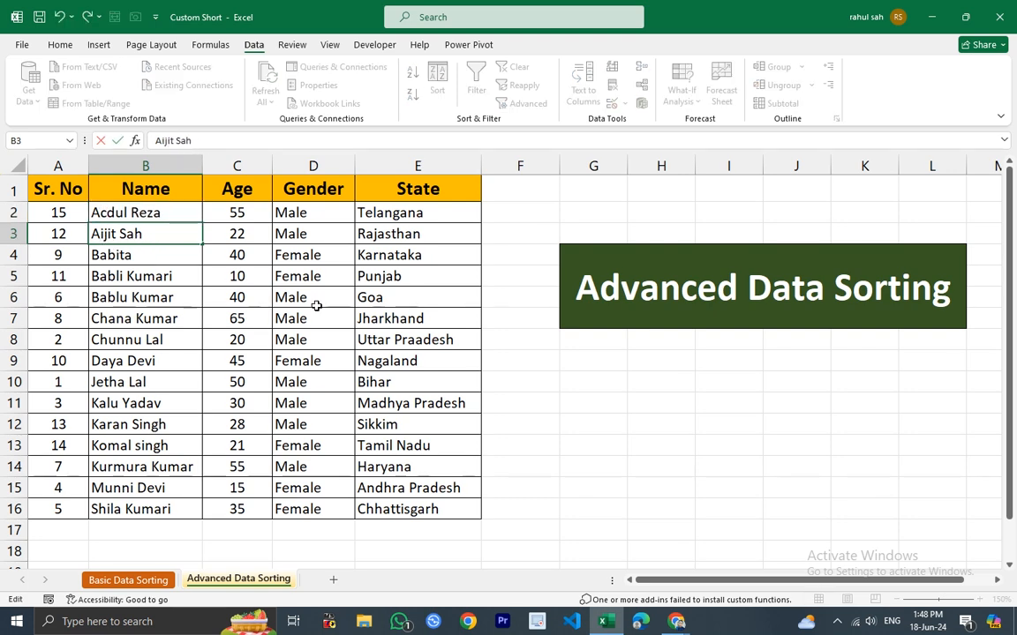
text(b)
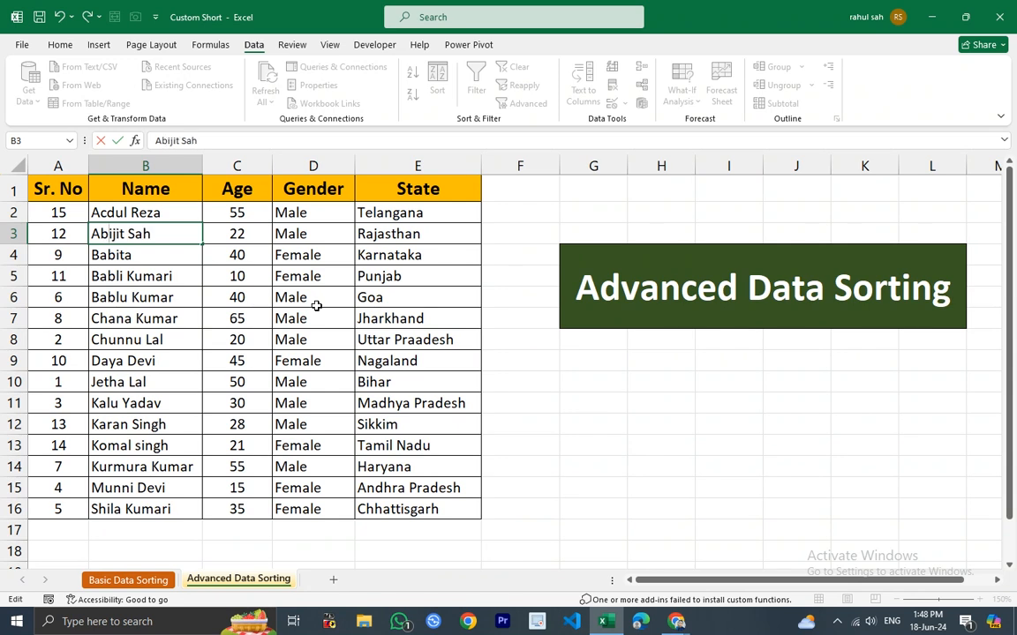
Select the Name column and re-sort the expanded table using the existing Name and Age levels.
click(250, 358)
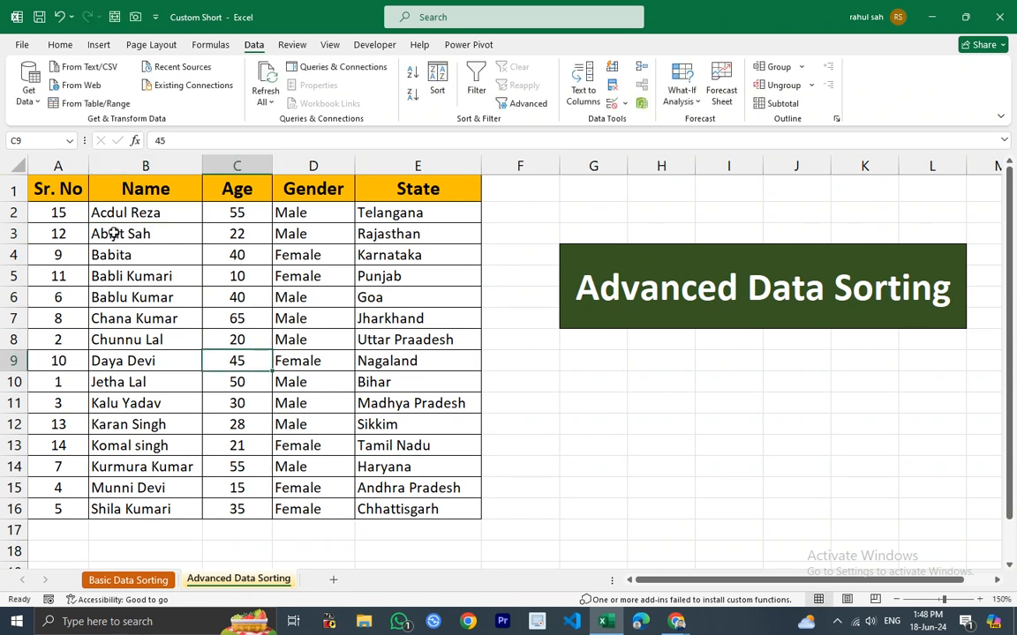
click(142, 165)
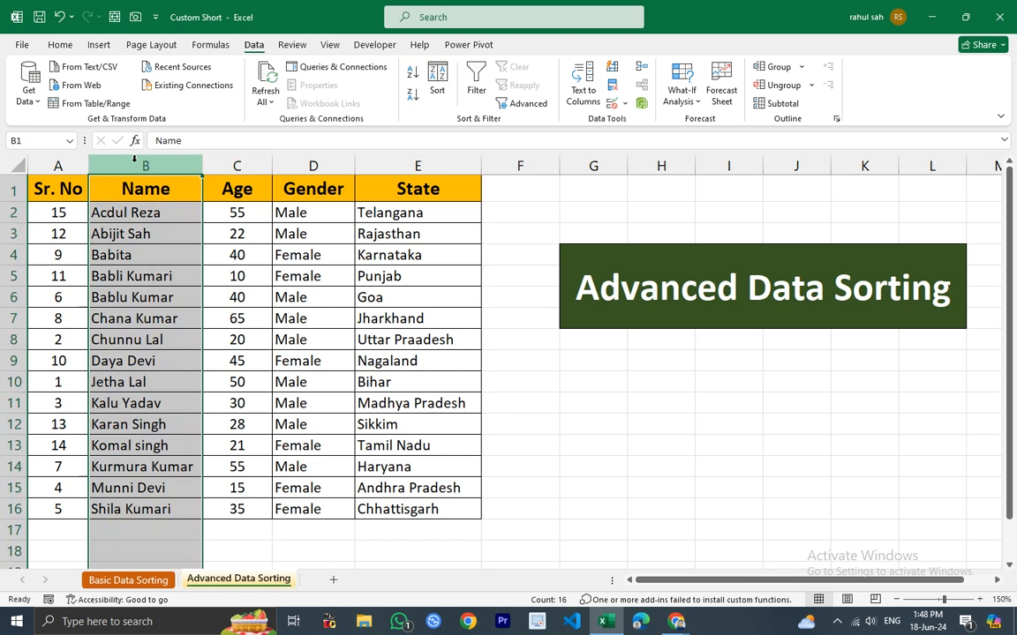
click(437, 81)
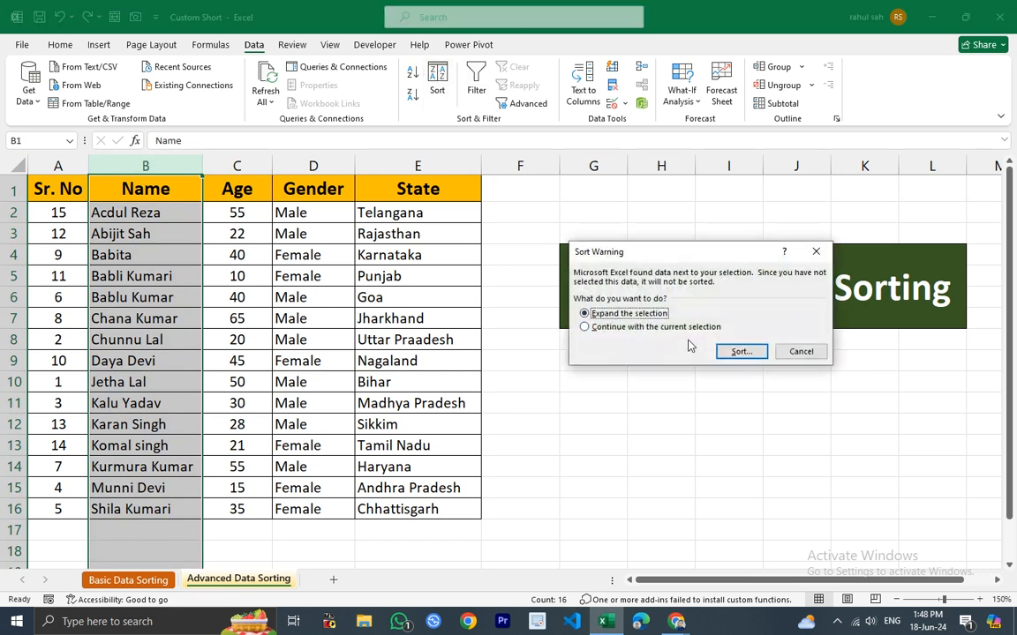
click(739, 352)
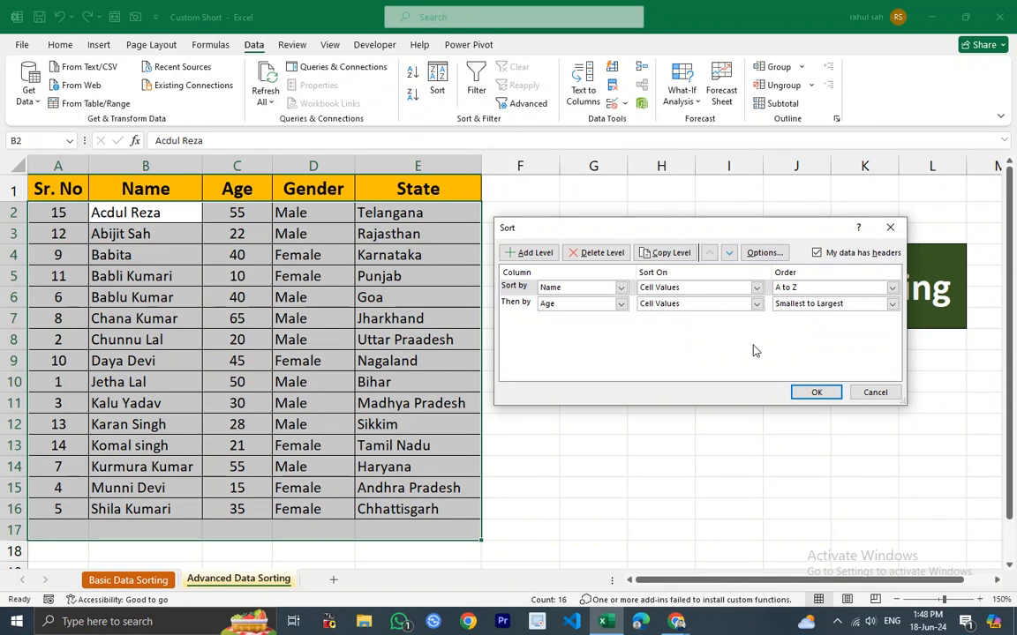
click(815, 392)
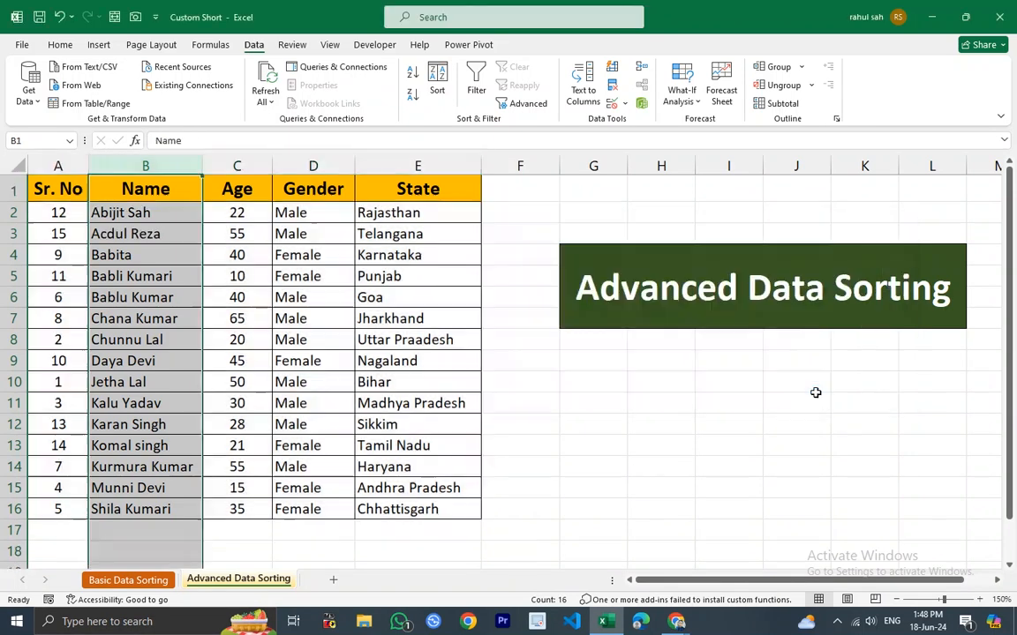
Open the Sort dialog for the whole table and add a third level sorting by Gender.
click(346, 385)
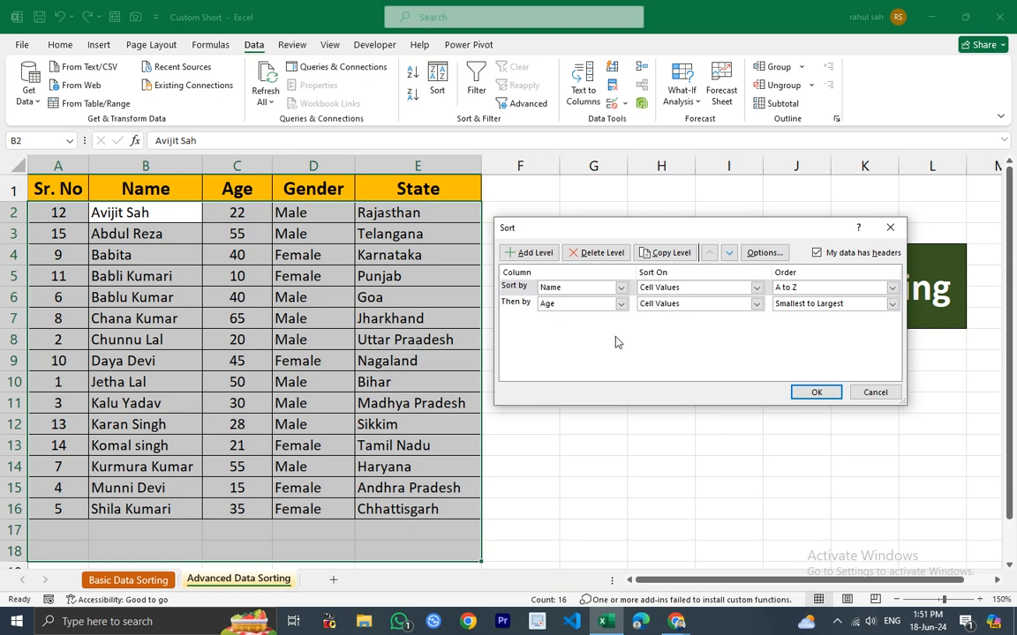
click(533, 255)
click(580, 305)
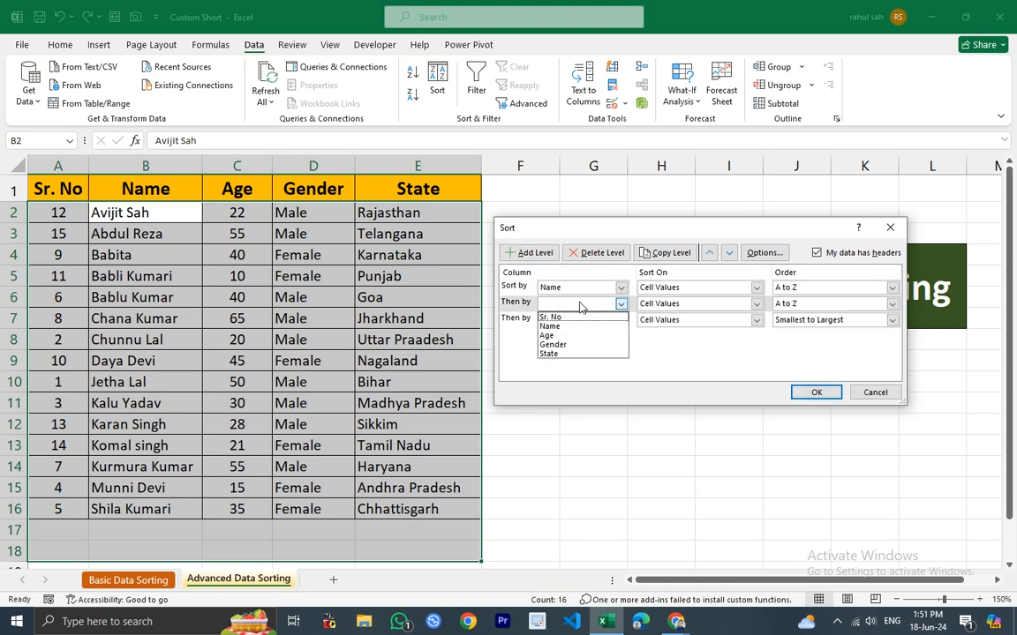
click(549, 335)
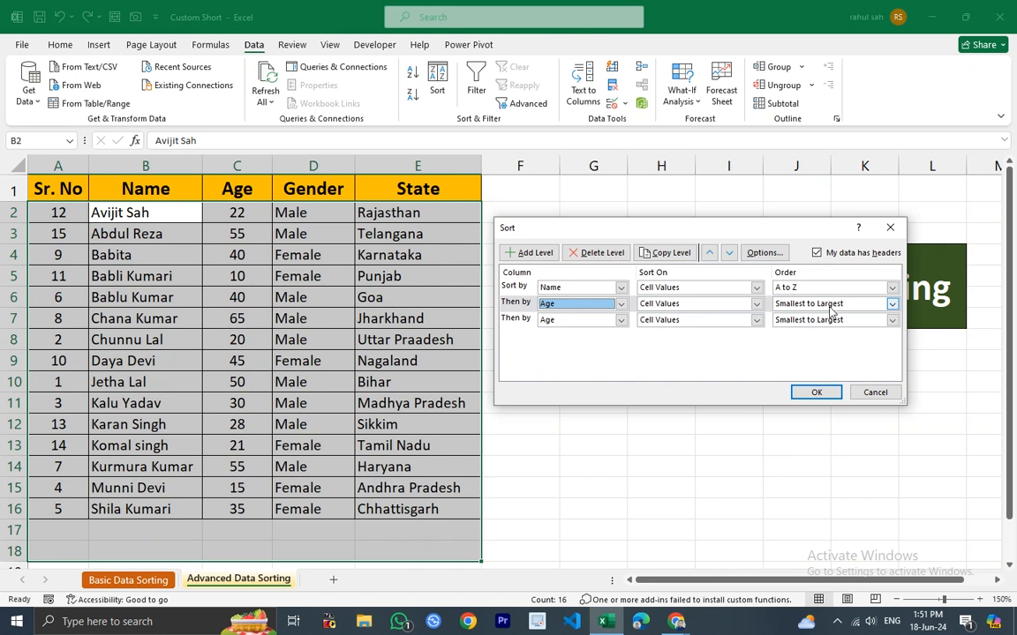
click(622, 321)
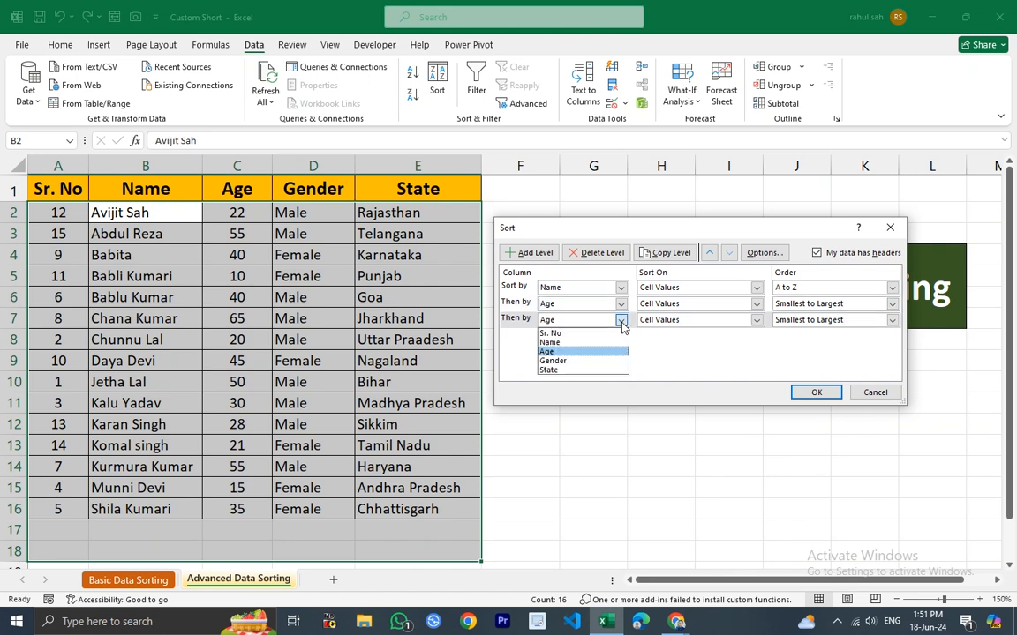
click(565, 362)
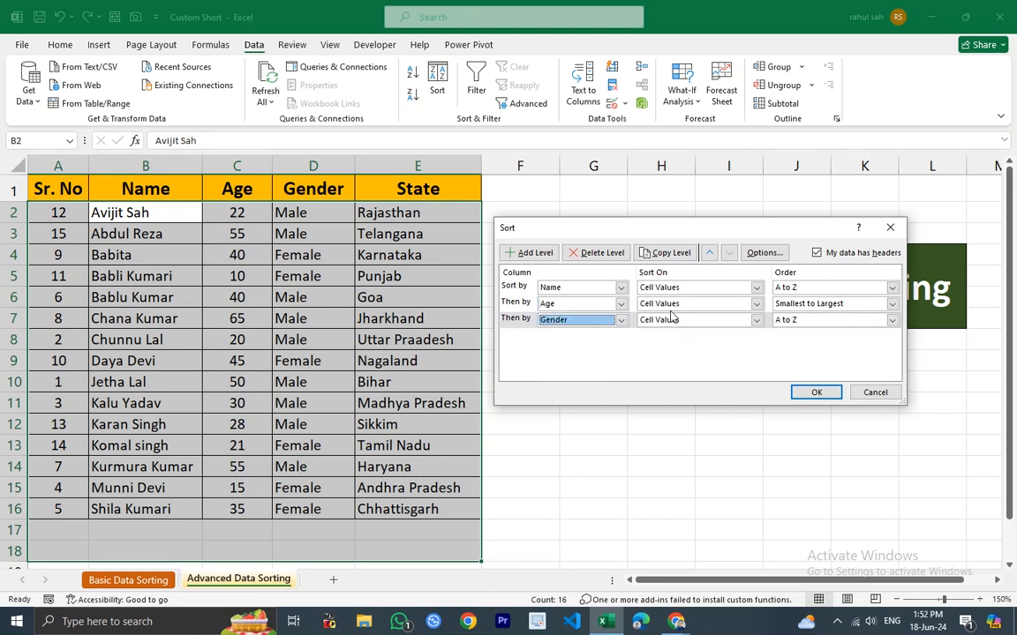
Create a custom list Male, Female and set it as the Gender level's sort order.
click(891, 321)
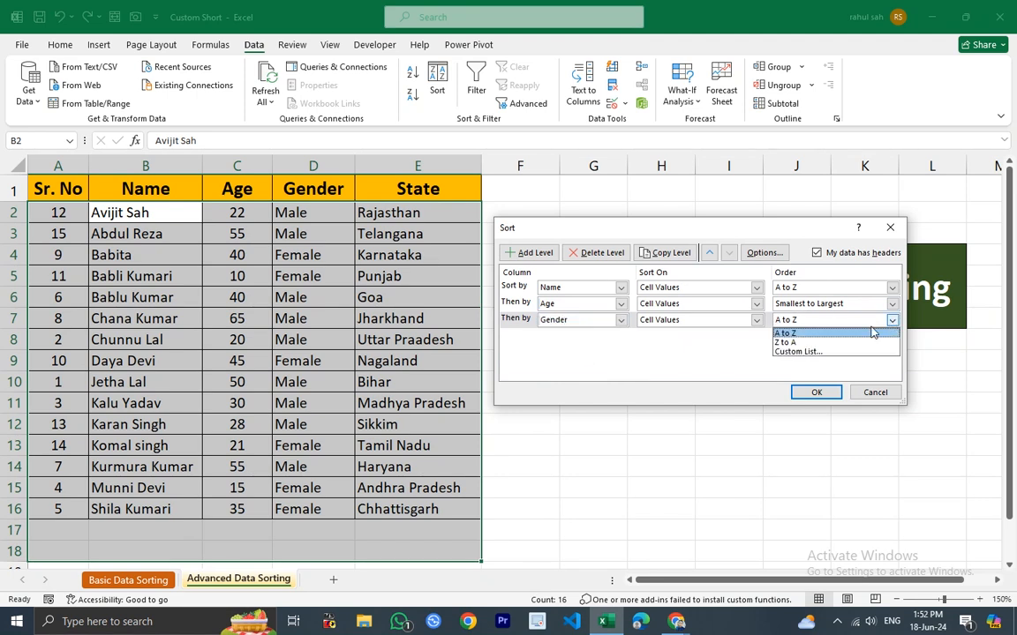
click(792, 352)
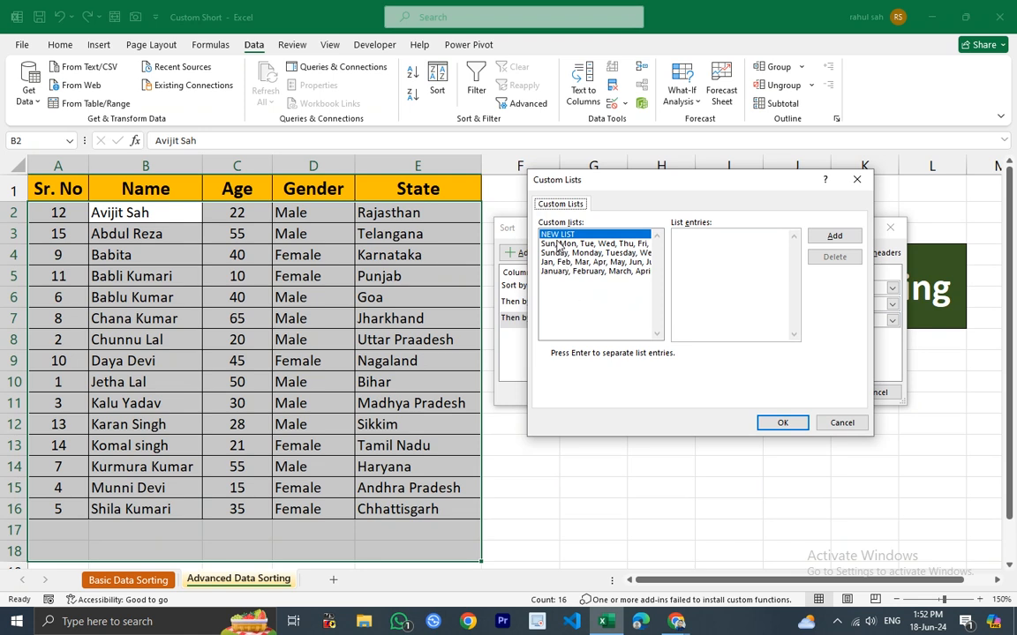
click(678, 255)
text(Male)
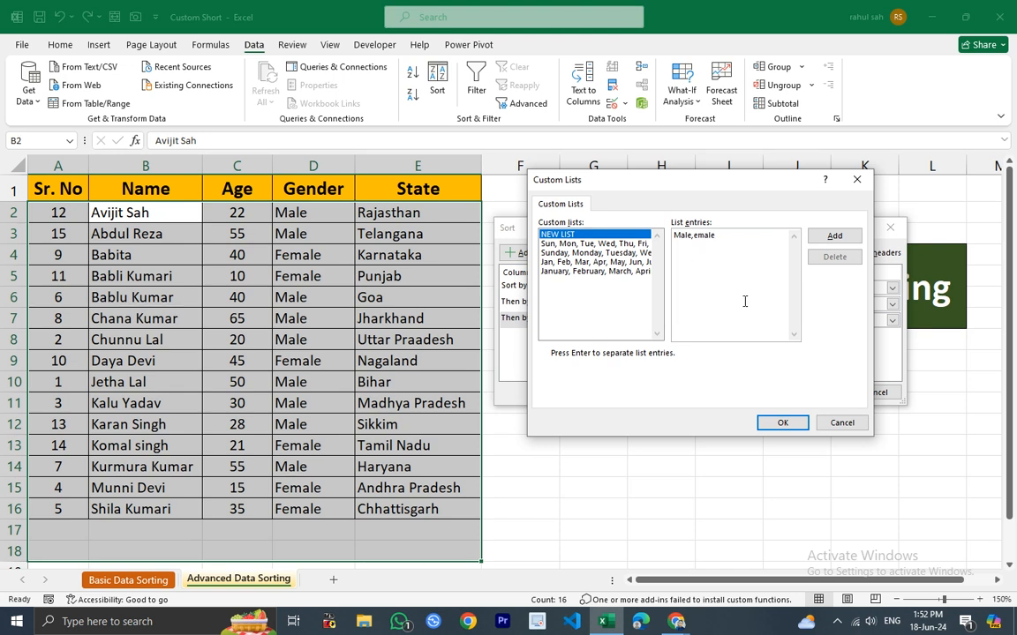
click(832, 236)
click(782, 423)
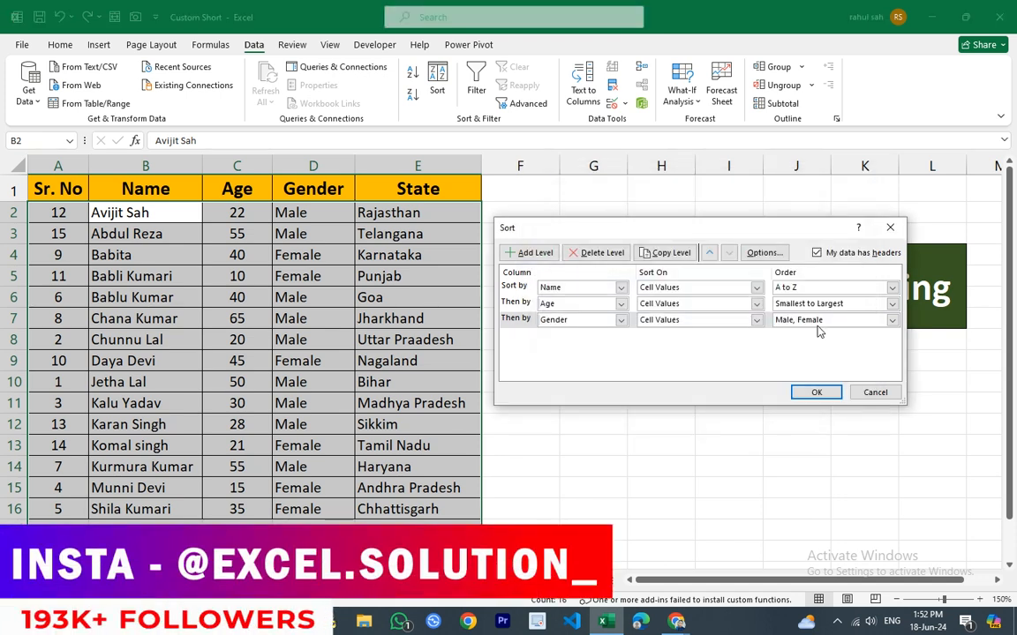
click(893, 320)
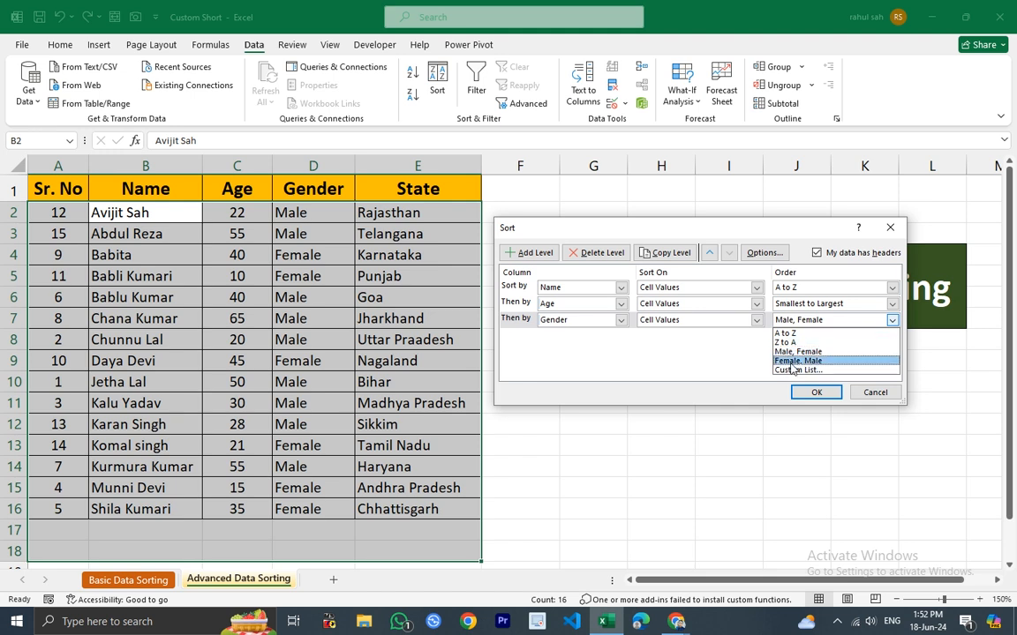
click(799, 370)
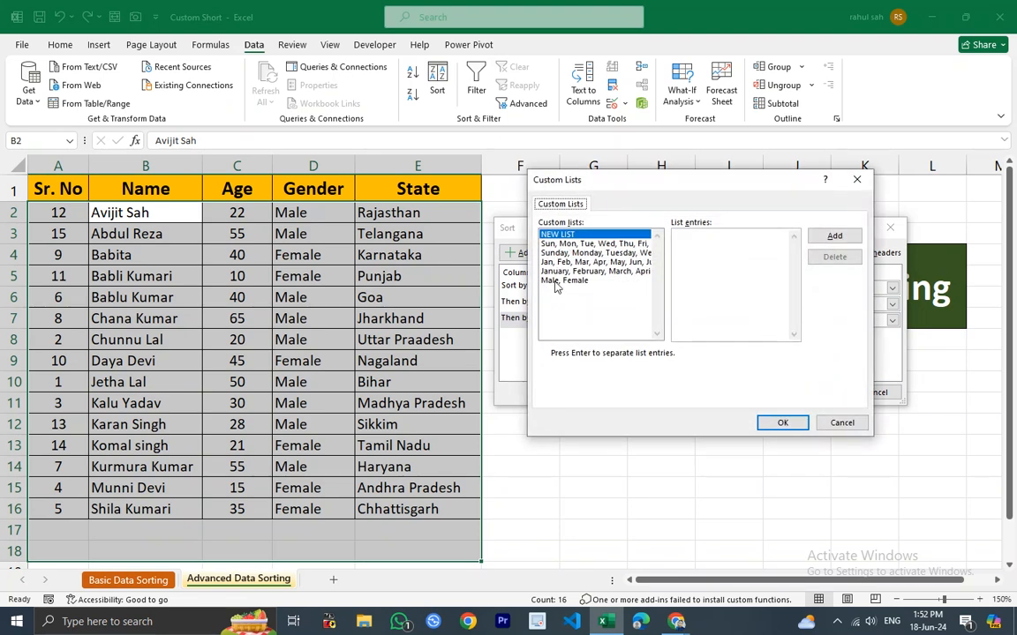
click(861, 180)
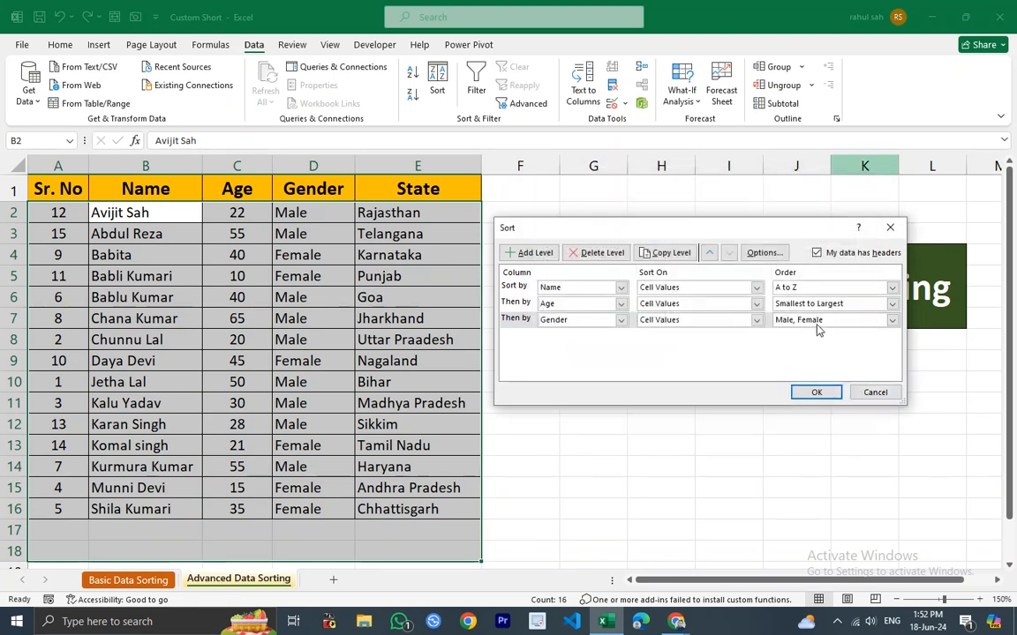
Choose the Male, Female order for the Gender level and apply the three-level sort.
click(892, 321)
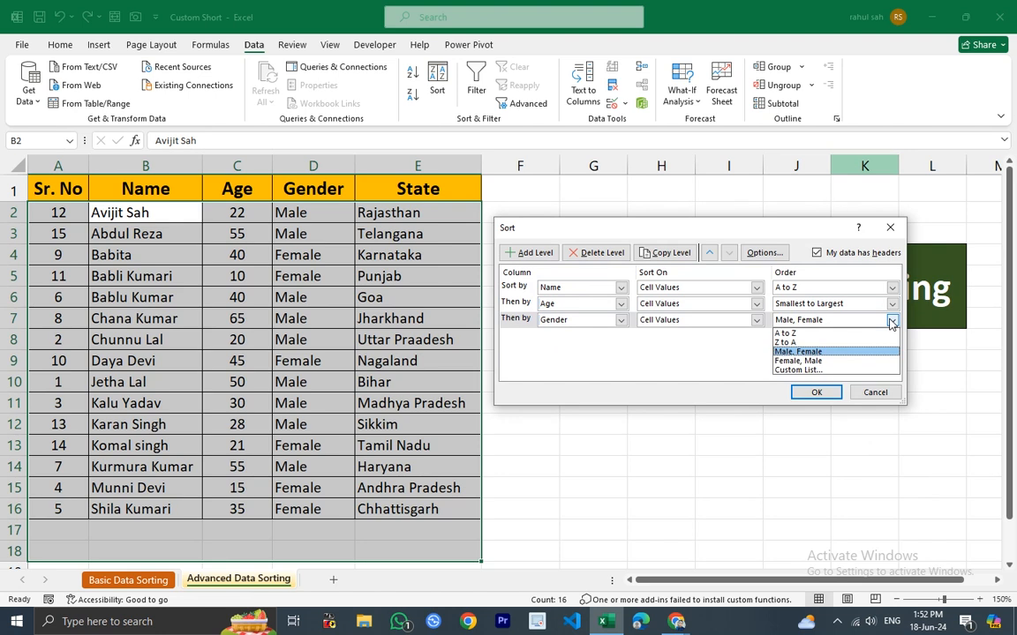
click(805, 352)
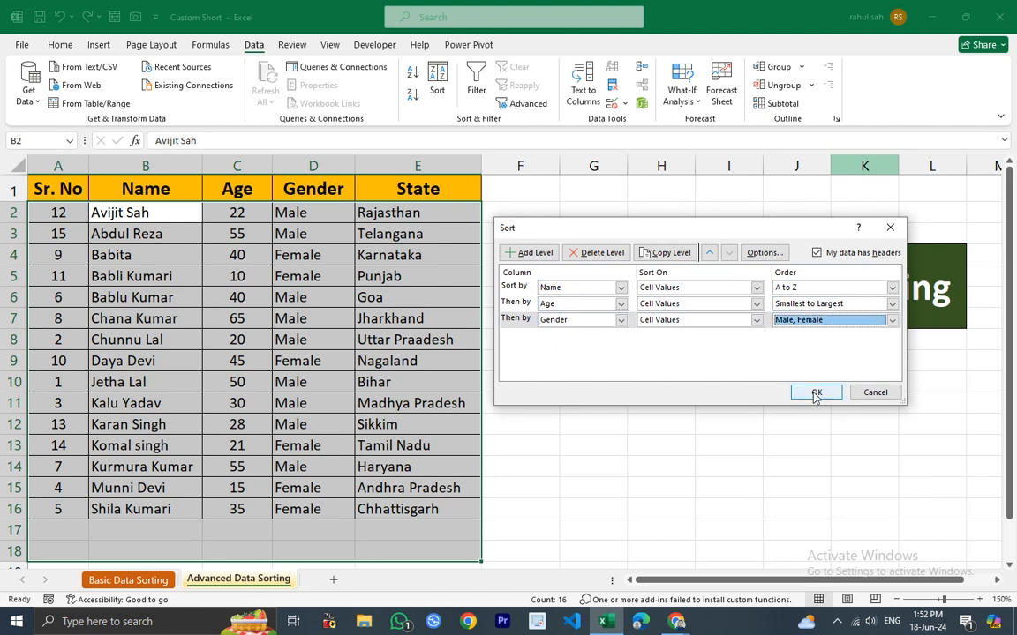
click(814, 395)
Re-sort the whole table from the Name column with the Name level's order set to Z to A.
click(421, 361)
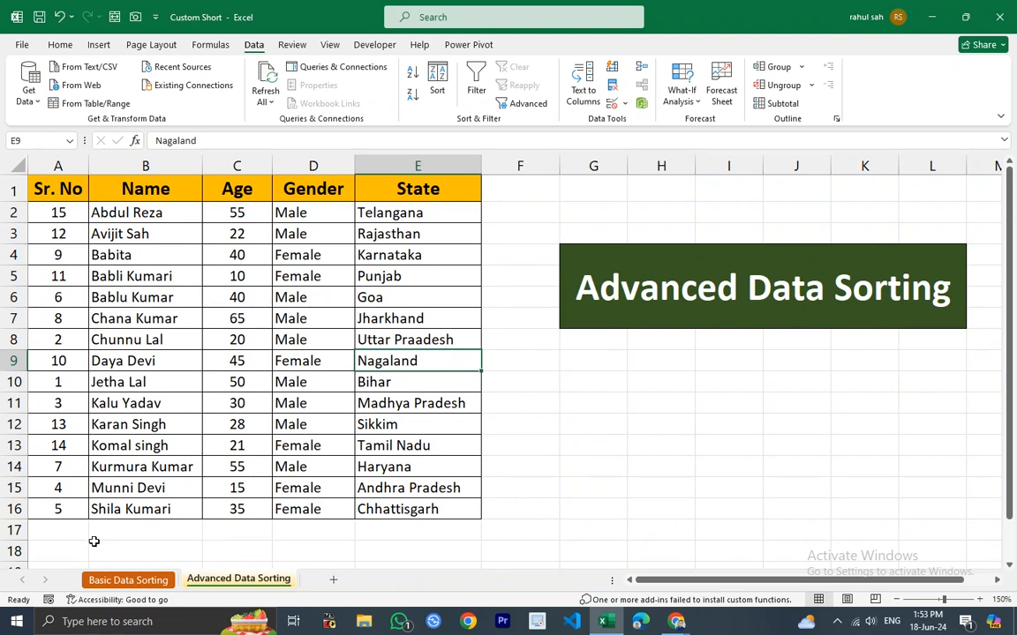
click(146, 166)
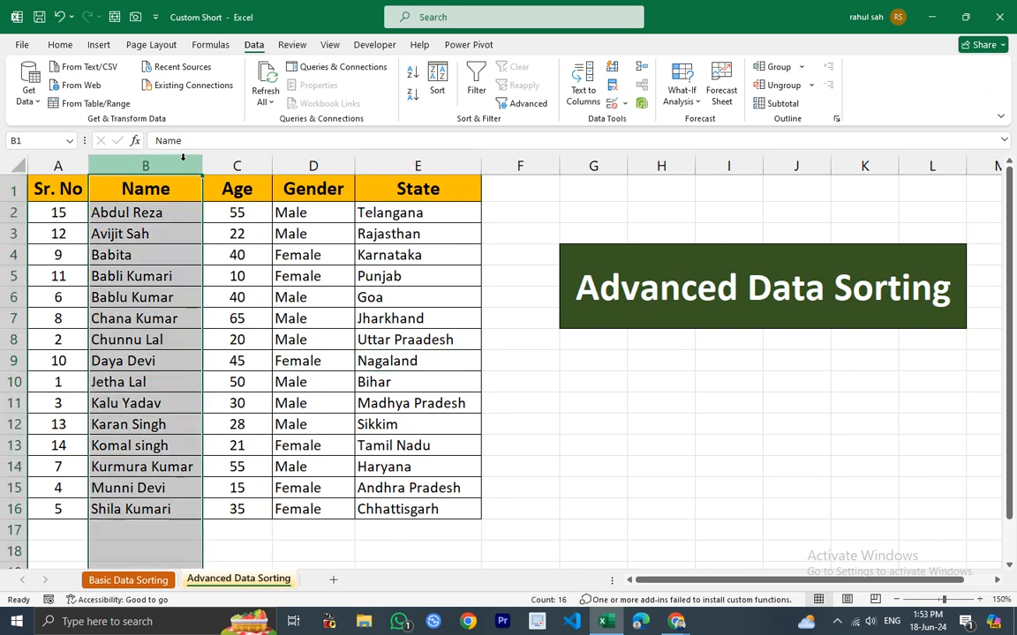
click(437, 77)
click(739, 351)
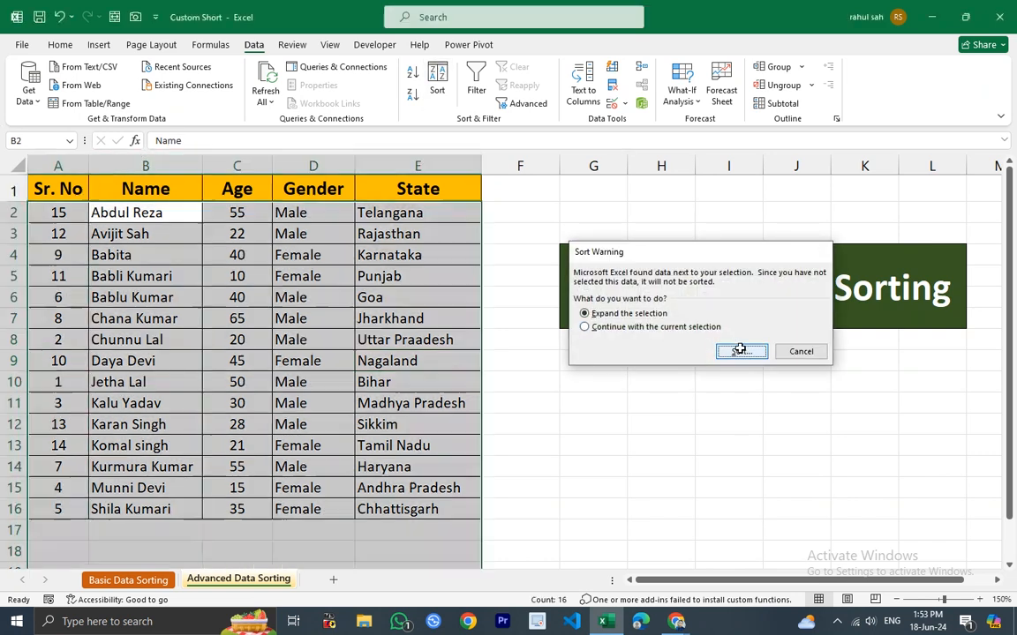
click(816, 288)
click(817, 310)
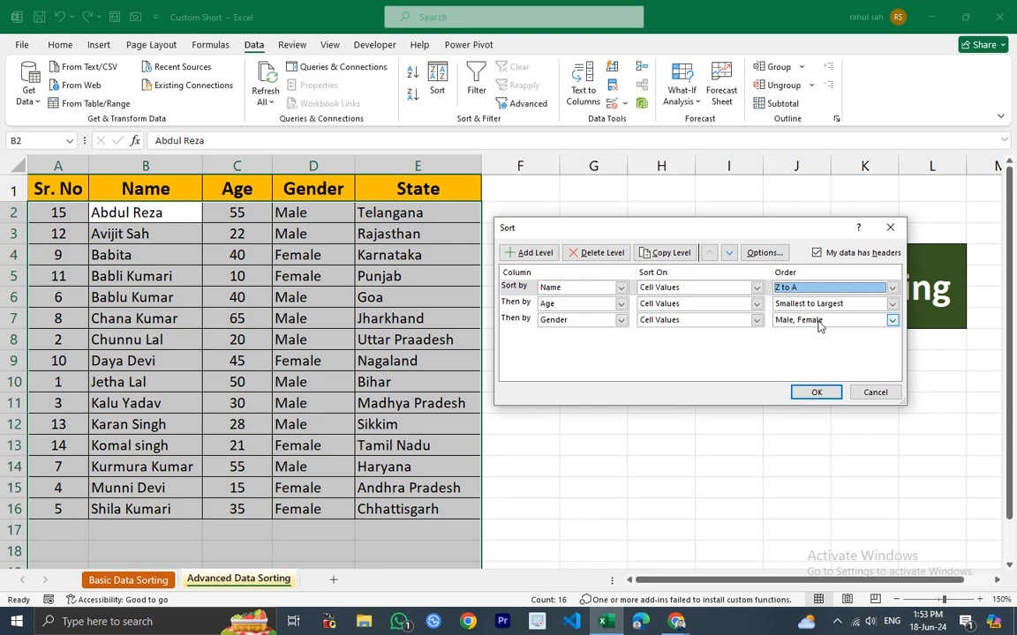
click(816, 393)
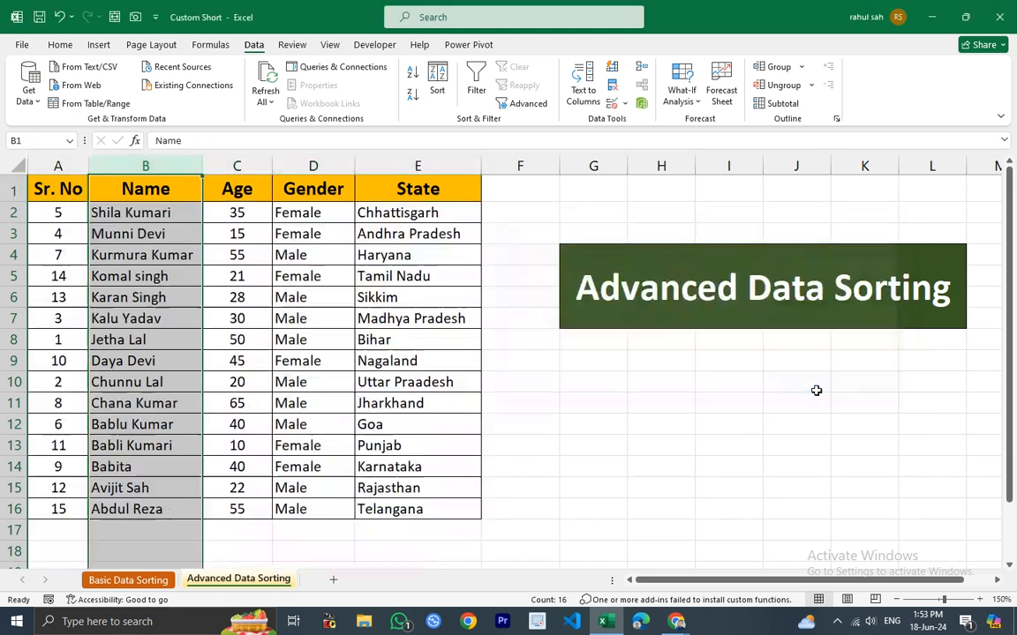
Open the Sort dialog for the table, move the Gender level to the top priority and apply the sort.
click(314, 360)
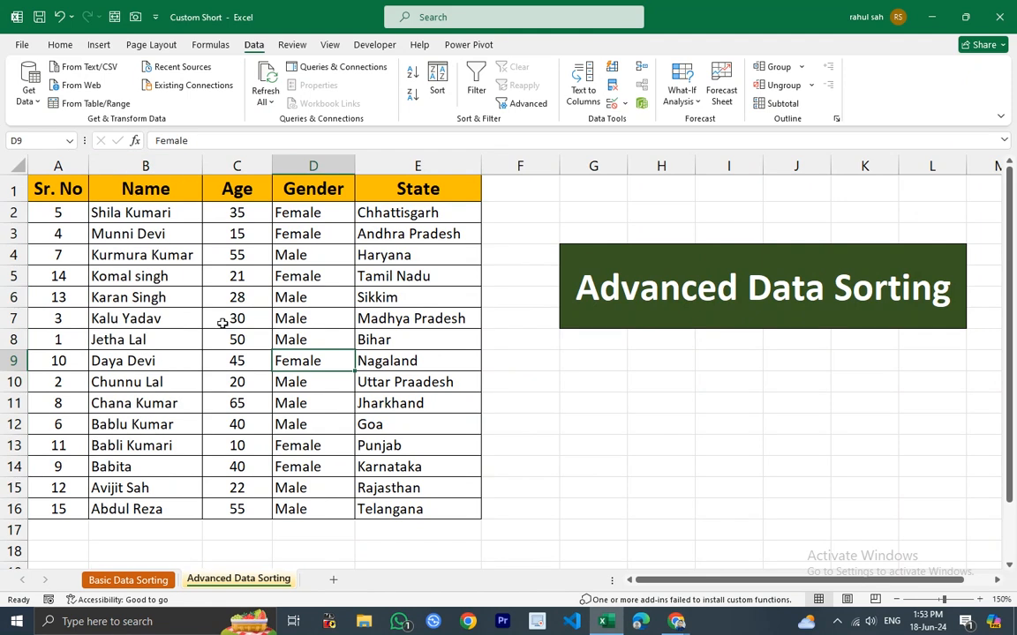
click(313, 212)
drag(318, 351, 322, 509)
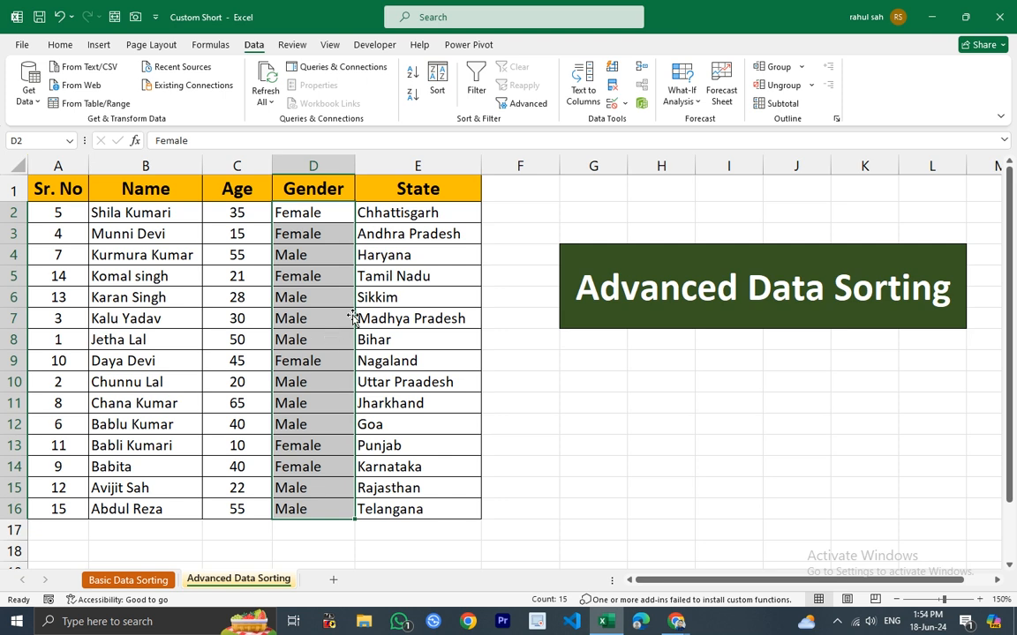
click(121, 214)
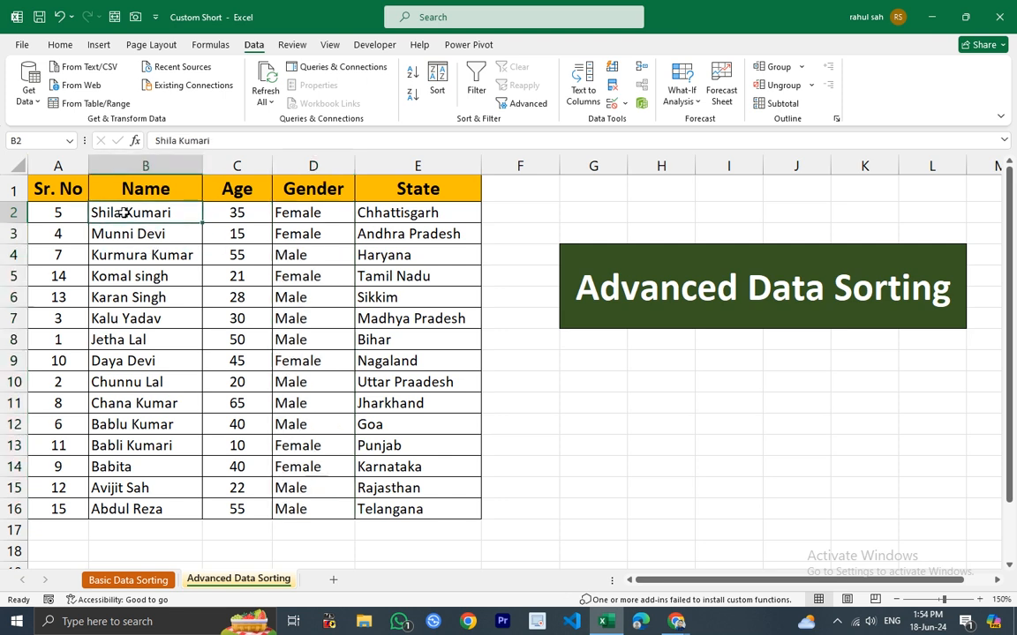
click(437, 81)
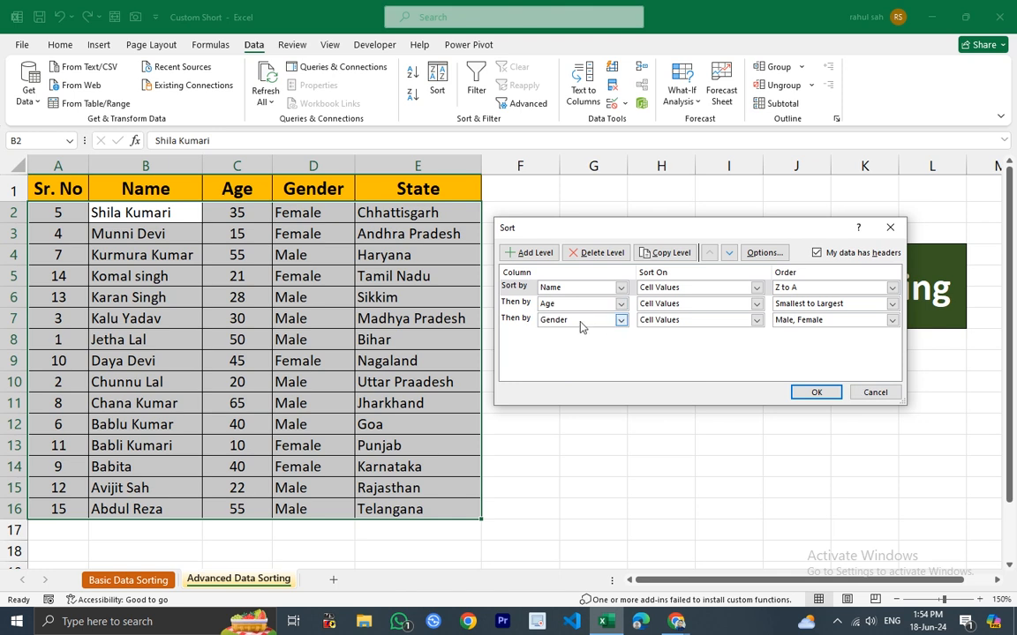
click(592, 373)
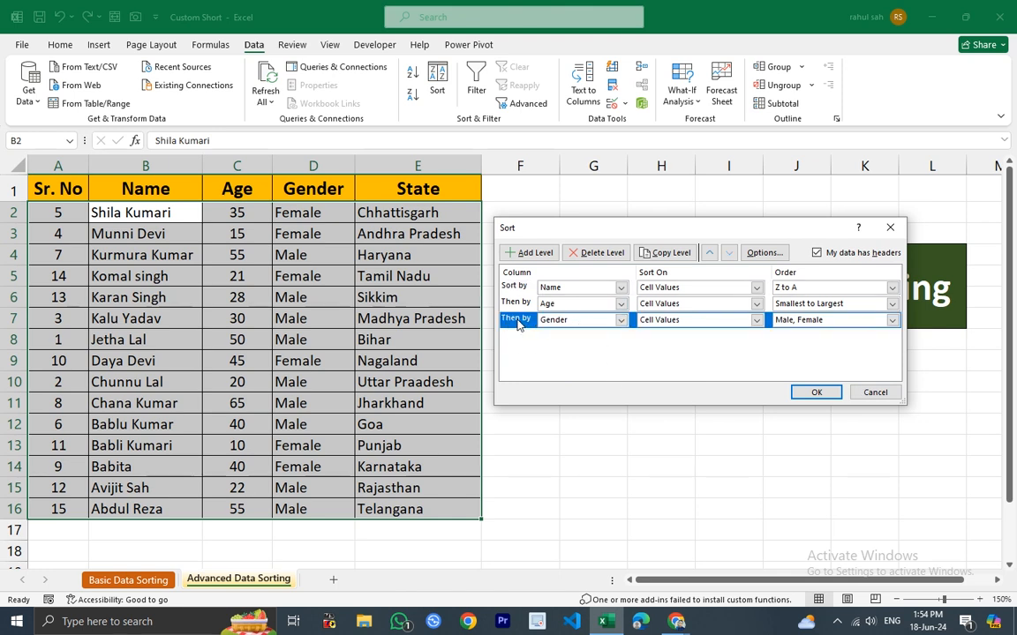
click(710, 253)
click(710, 254)
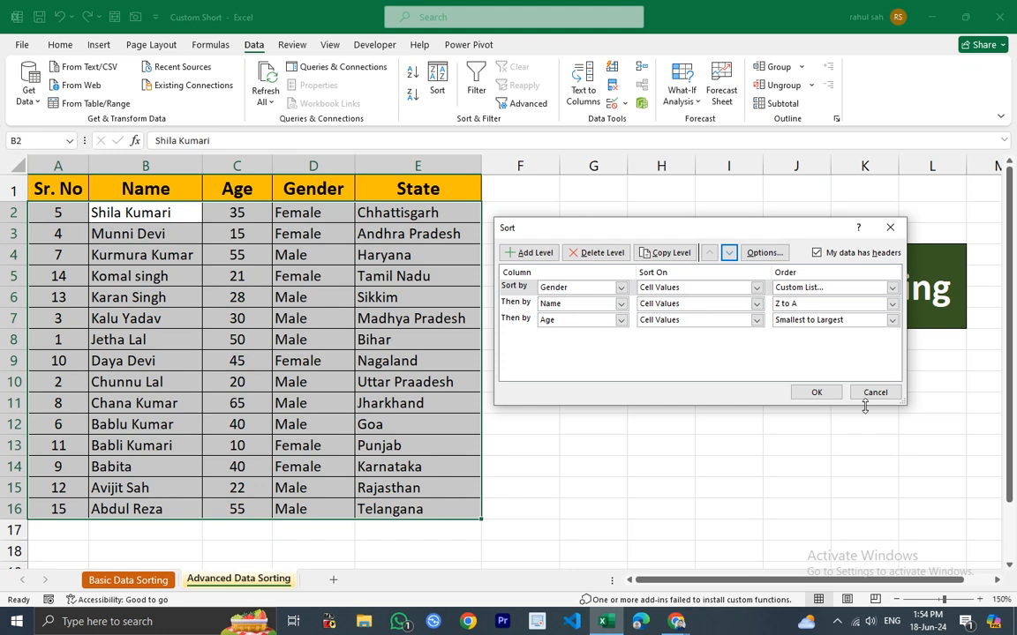
click(816, 394)
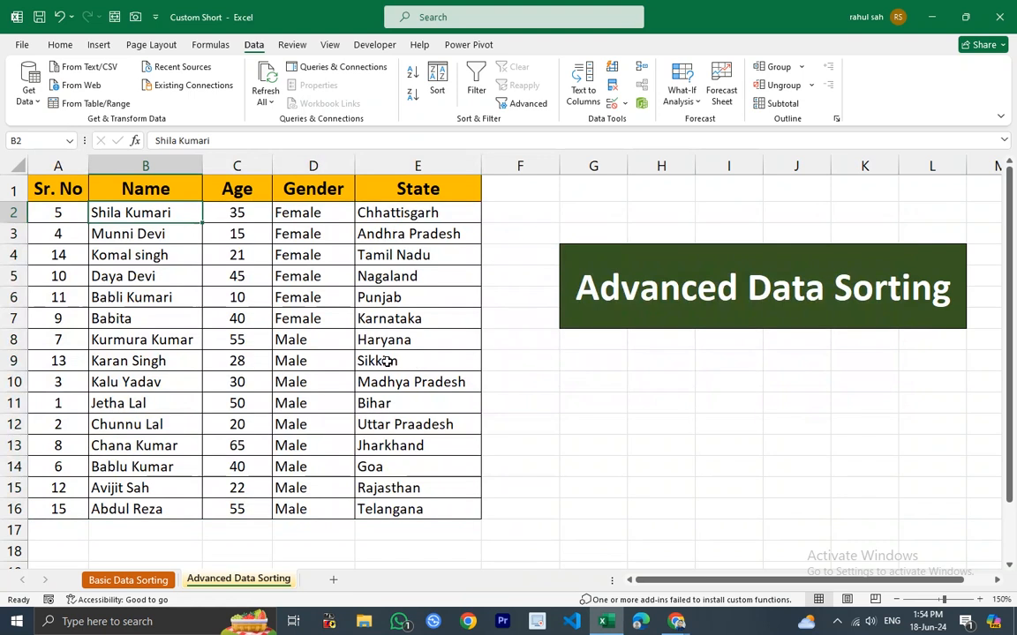
Re-sort the table with the Age level moved to the top priority above Gender and Name.
drag(306, 218, 304, 505)
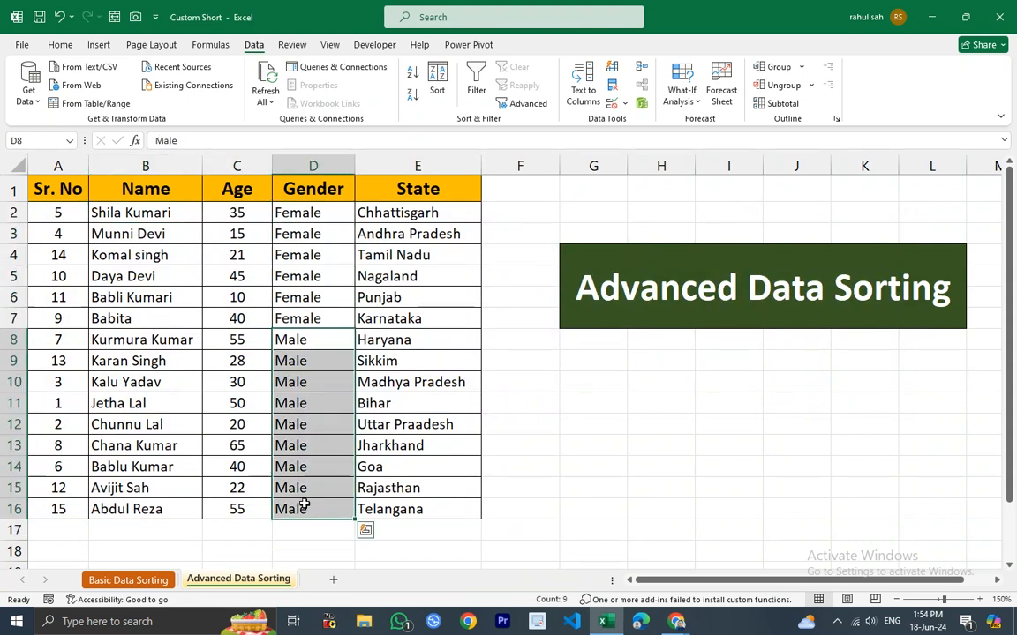
click(150, 165)
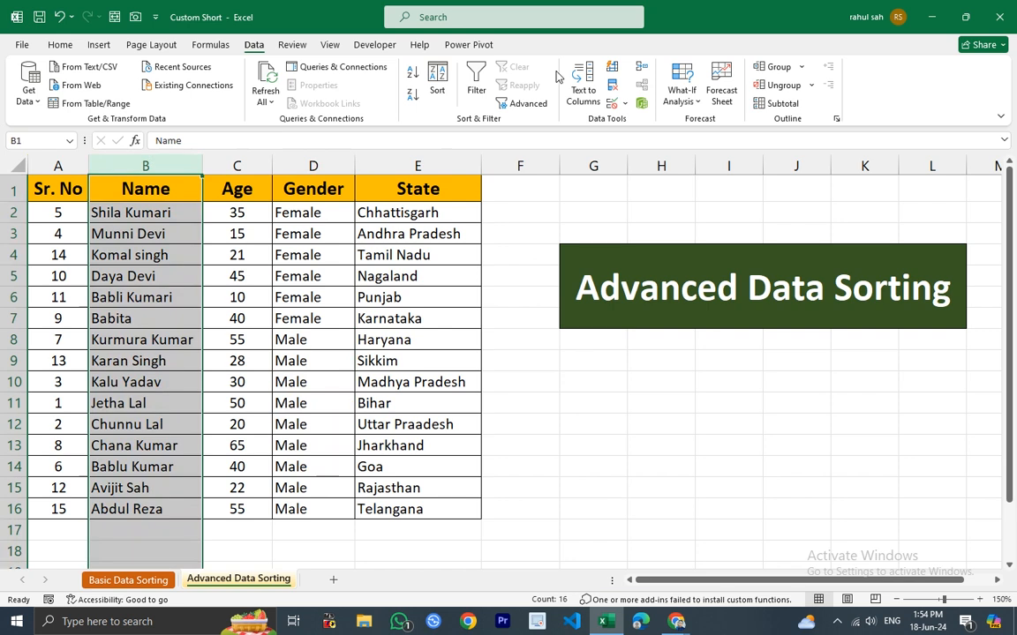
click(412, 71)
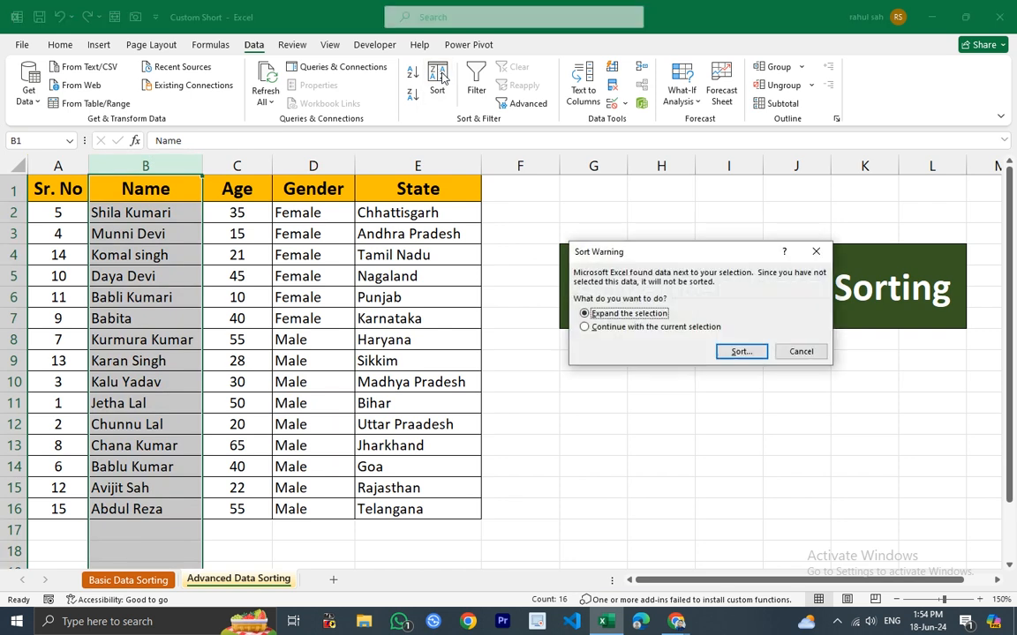
click(739, 352)
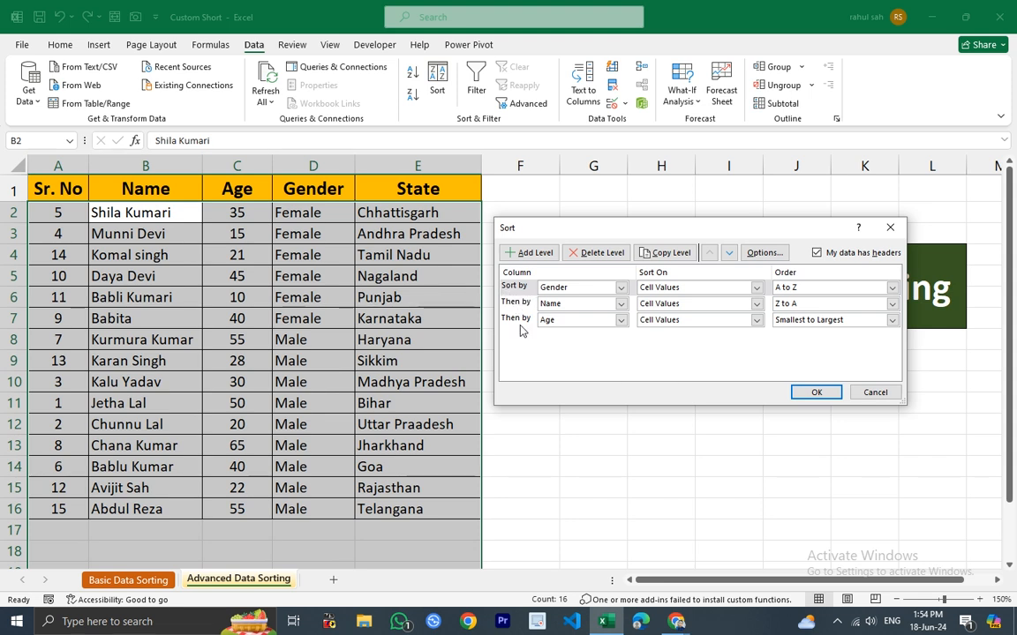
click(520, 323)
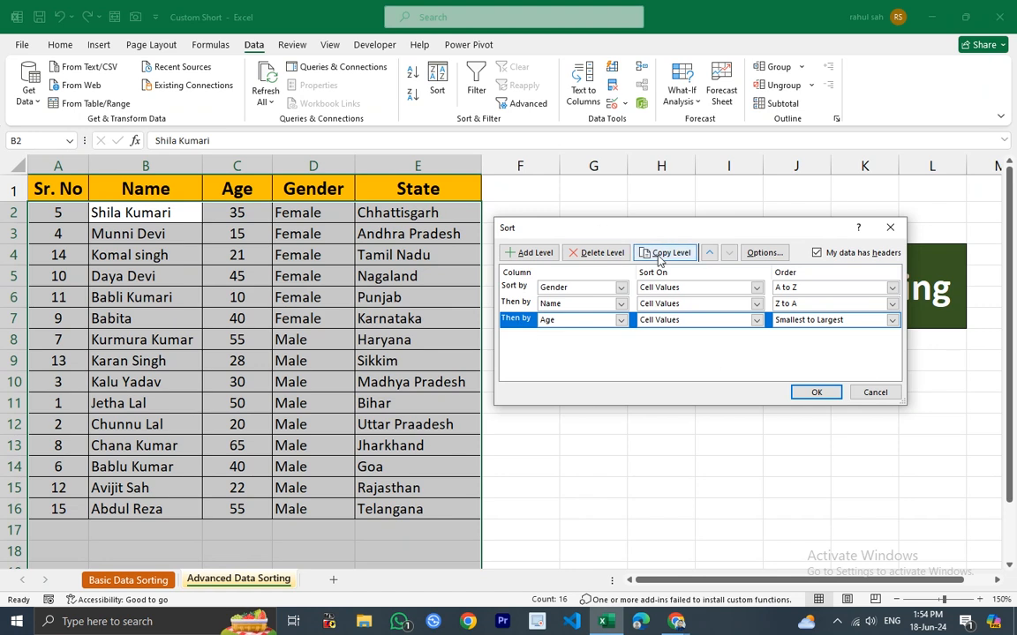
click(708, 253)
click(709, 254)
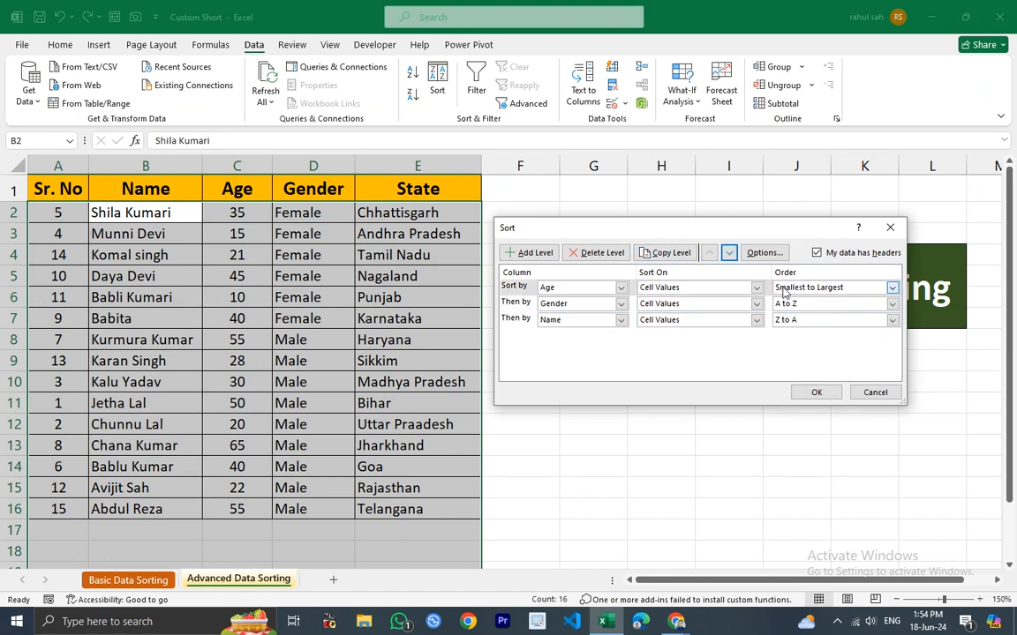
click(817, 392)
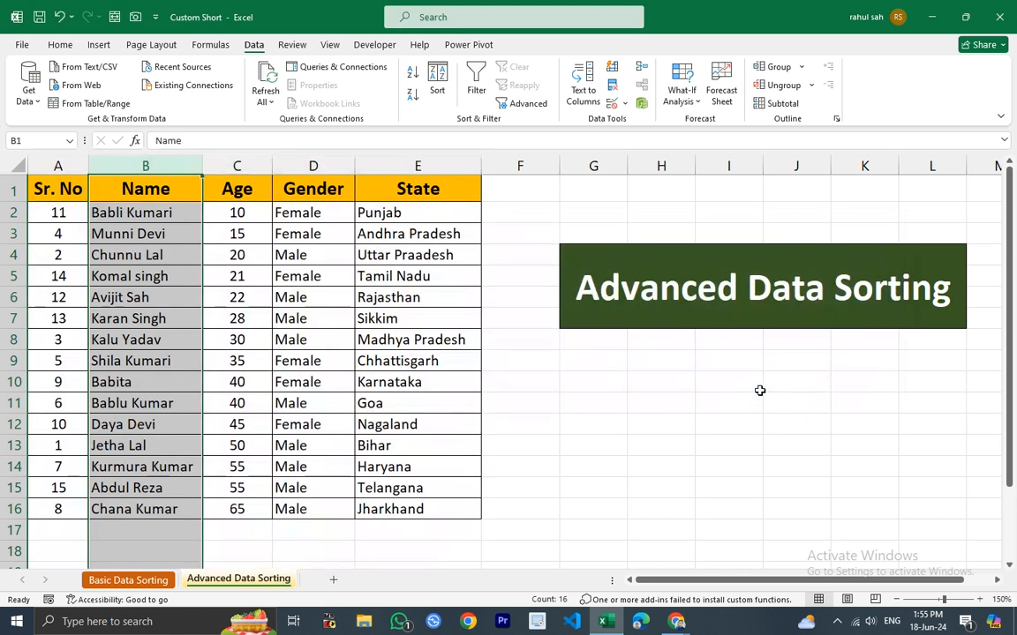
Examine the Age values down the sorted table.
click(254, 217)
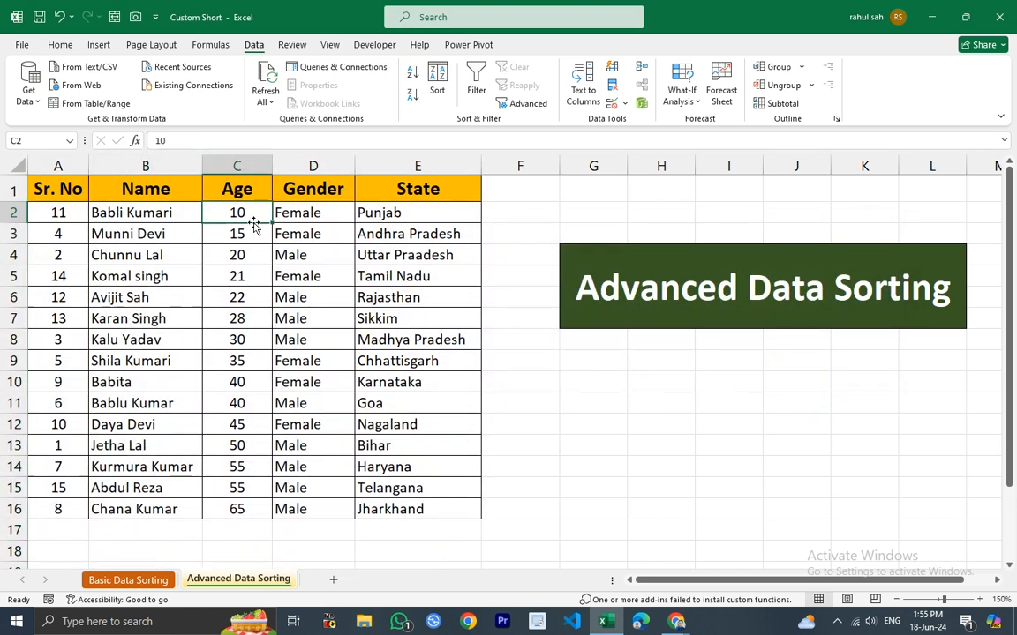
click(254, 232)
click(251, 256)
click(254, 278)
click(250, 342)
click(238, 382)
click(238, 404)
click(236, 445)
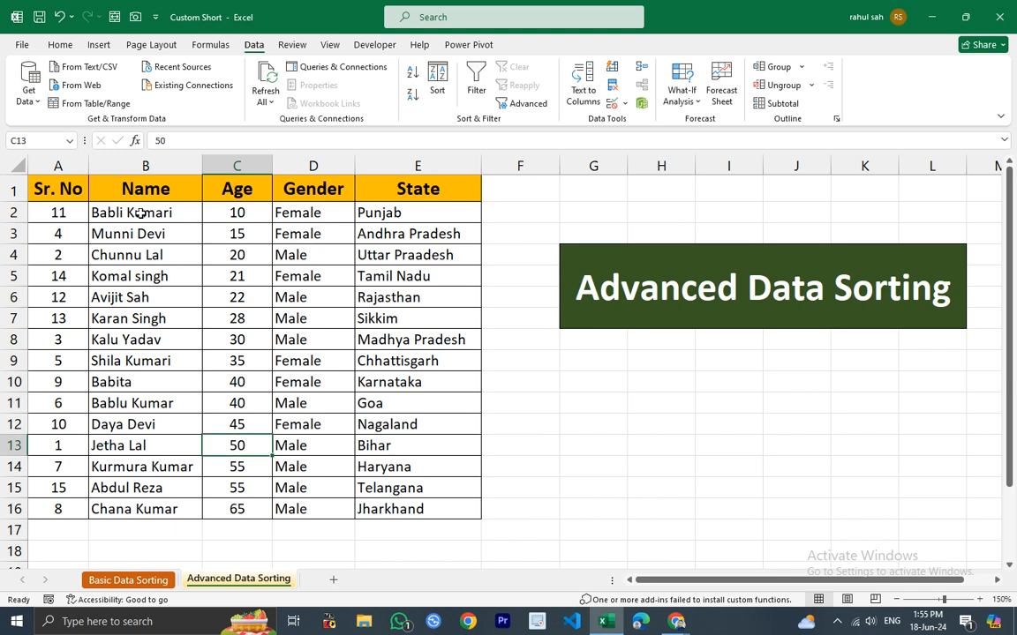
drag(133, 446, 132, 467)
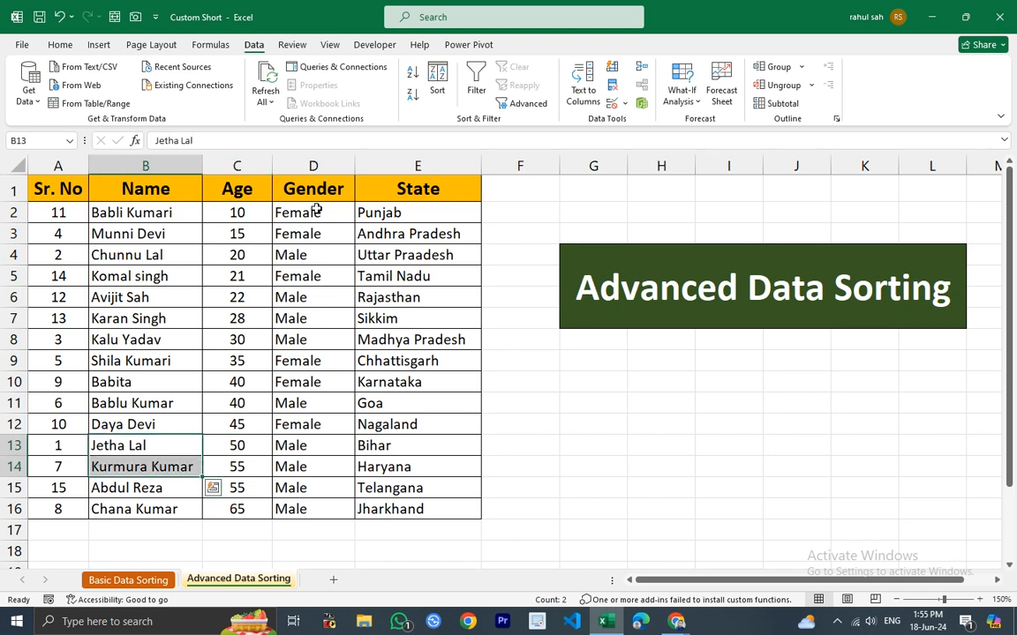
Open the Sort dialog and delete the Name level.
drag(316, 210, 290, 518)
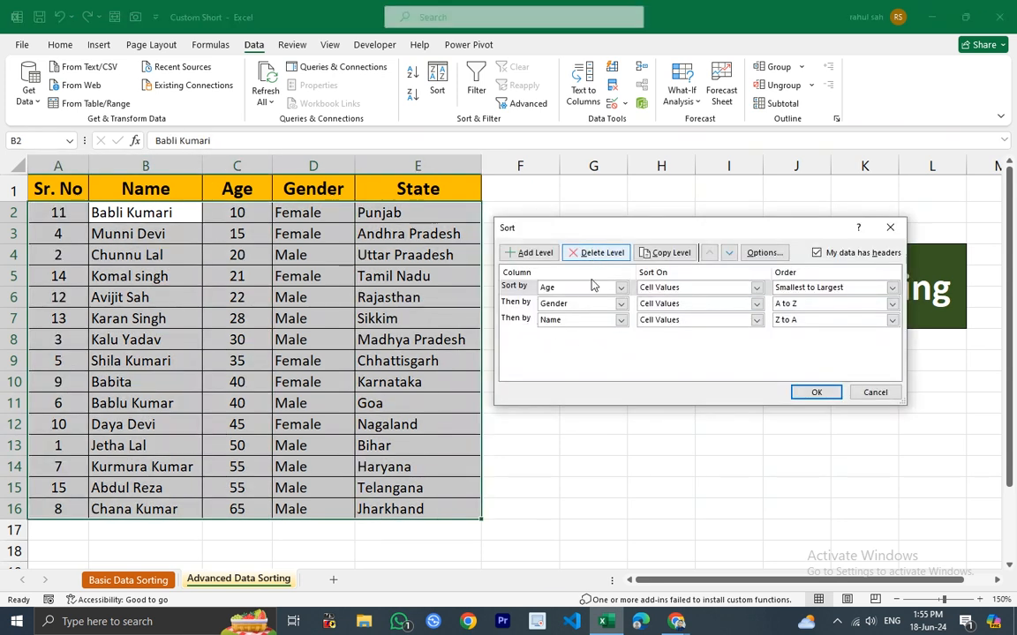
click(515, 321)
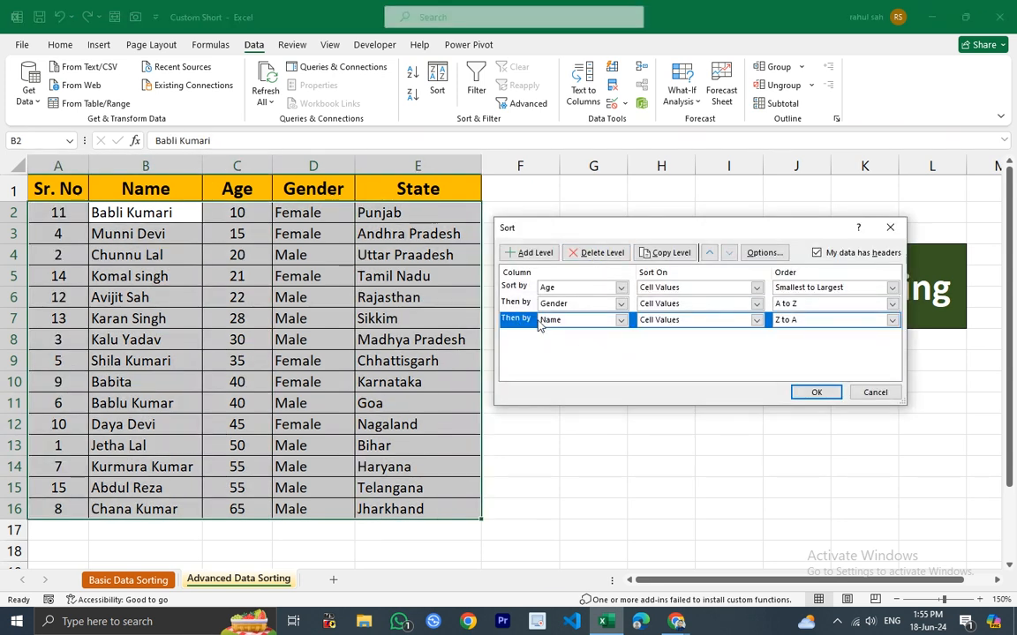
click(596, 252)
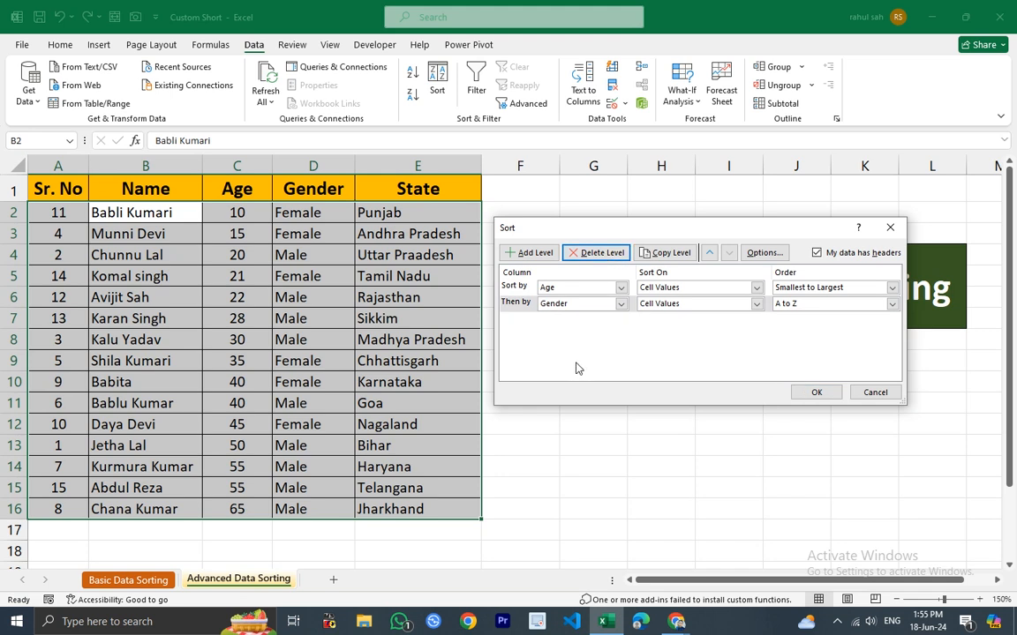
Copy the Gender level, then delete the copied level.
click(529, 303)
click(667, 252)
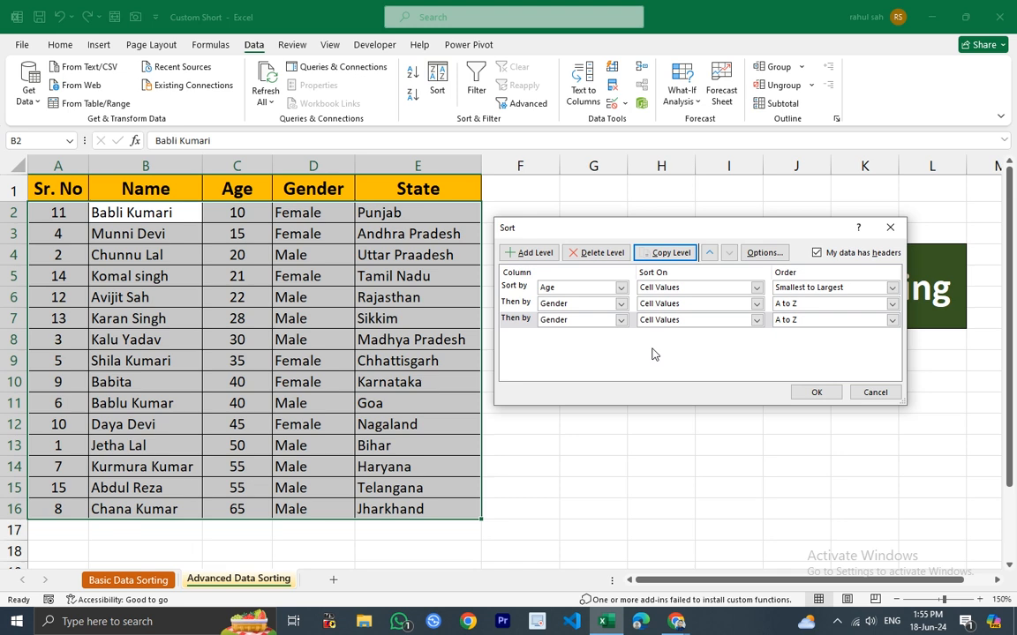
click(620, 319)
click(682, 344)
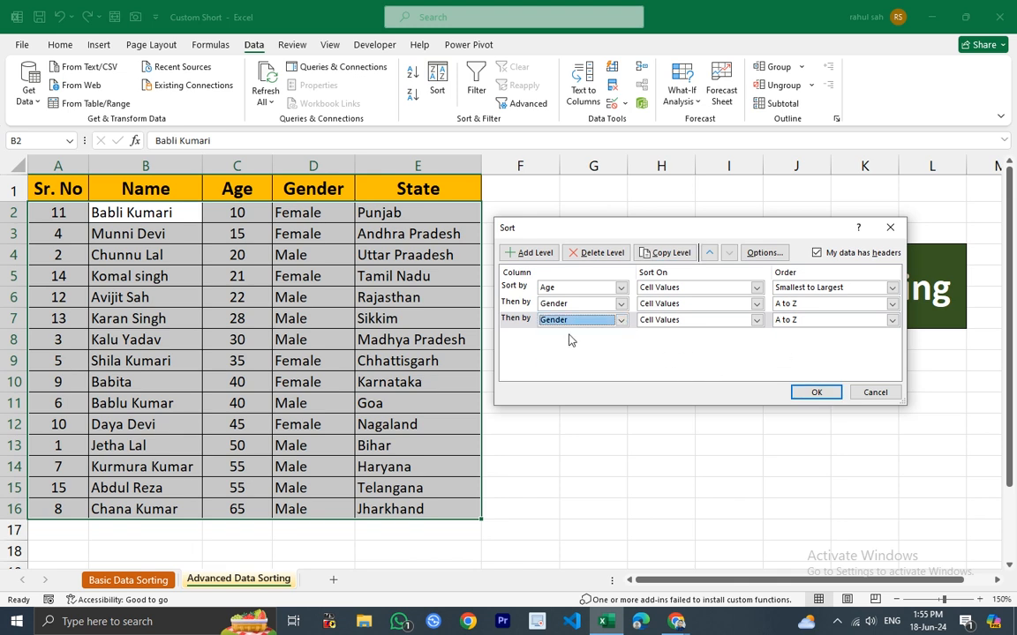
click(520, 320)
click(592, 251)
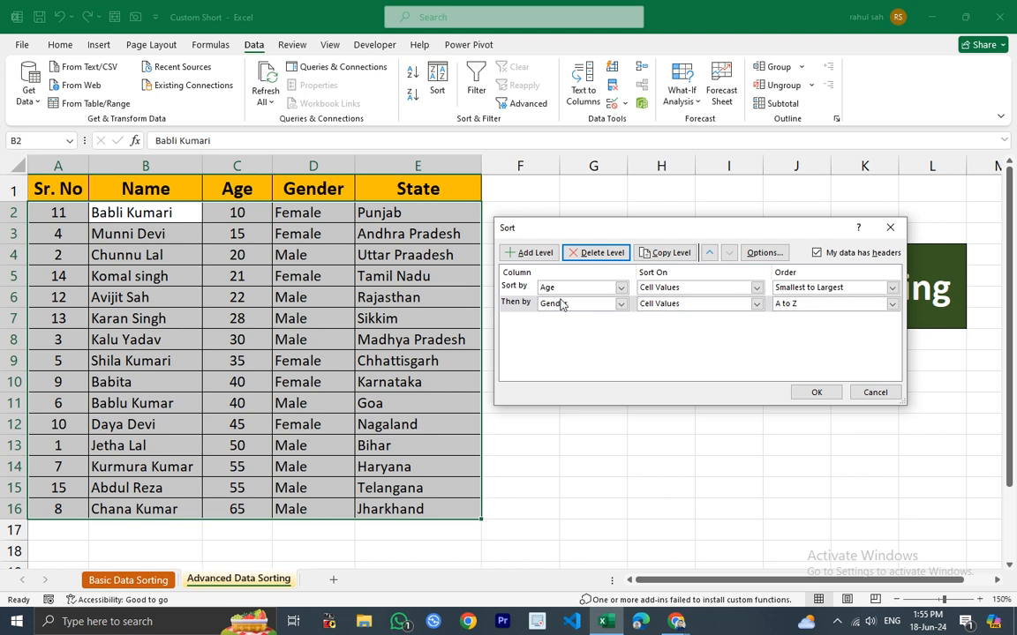
Move the Gender level up above Age and back down again, twice.
click(517, 303)
click(709, 255)
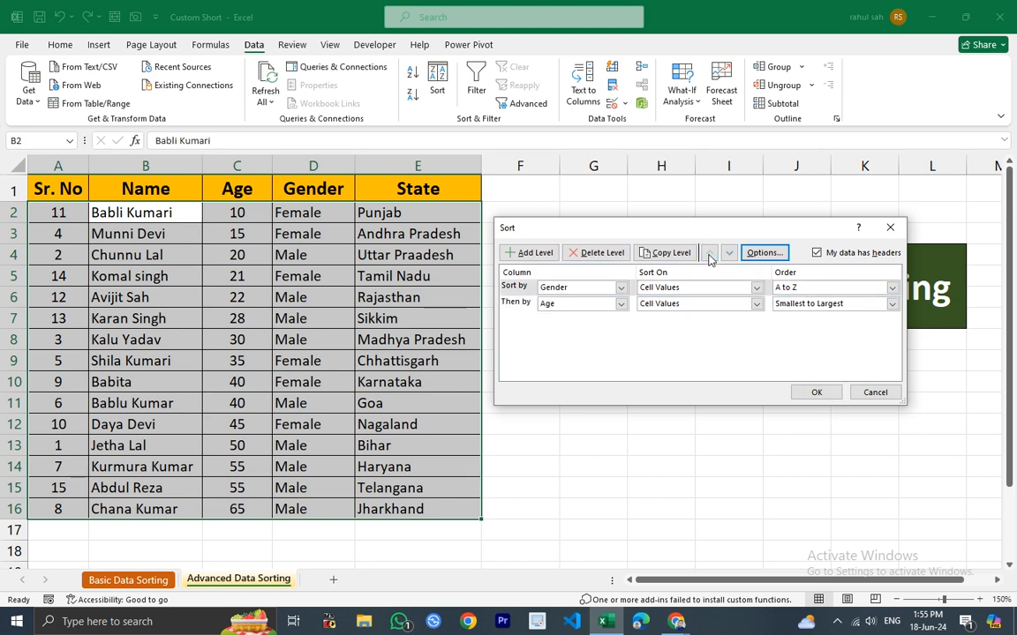
click(729, 253)
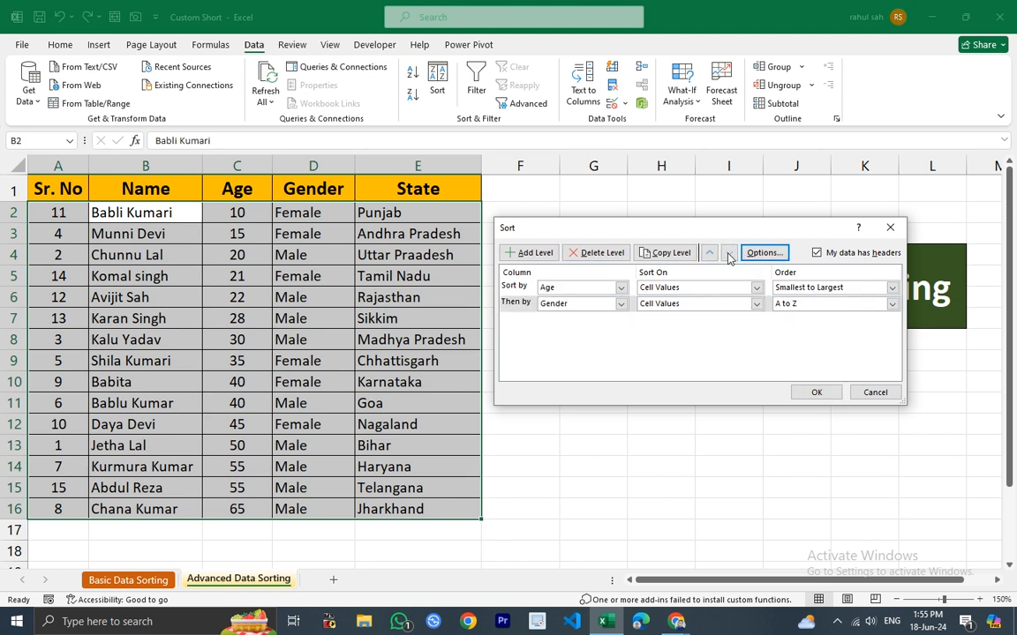
click(521, 305)
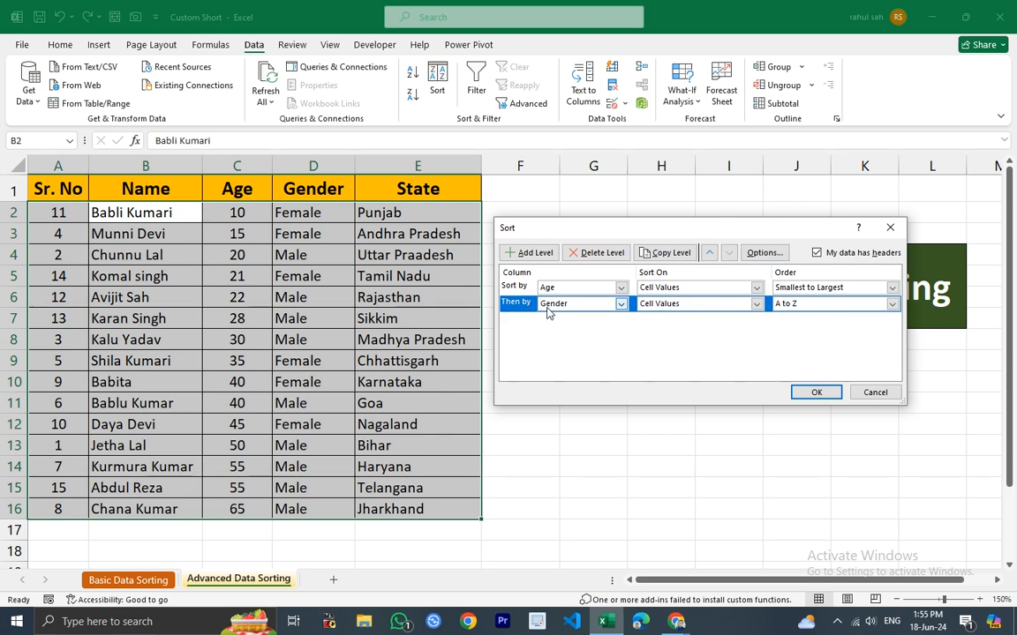
click(711, 255)
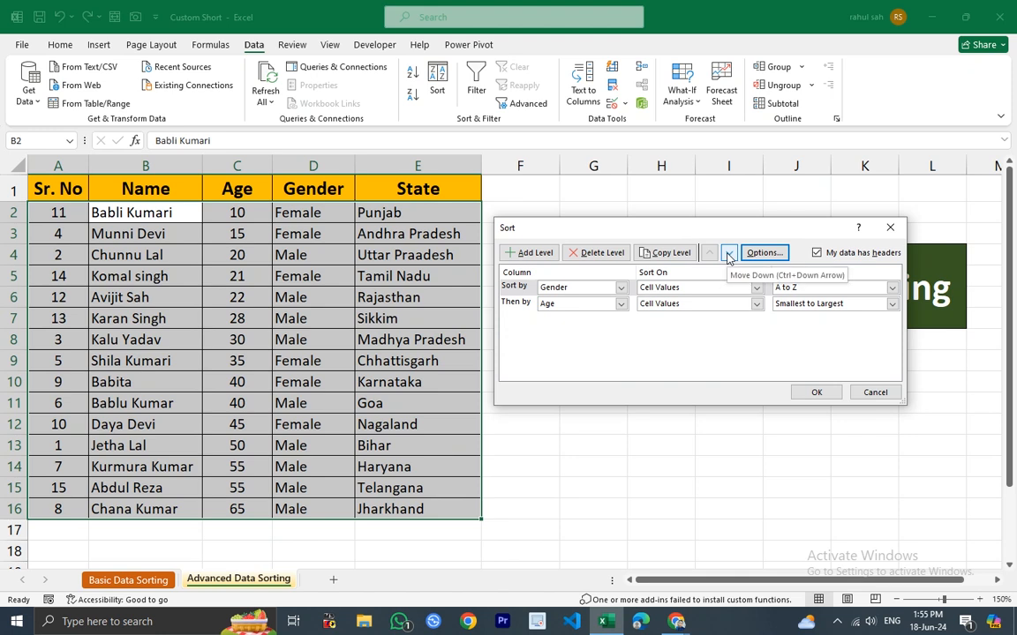
click(728, 255)
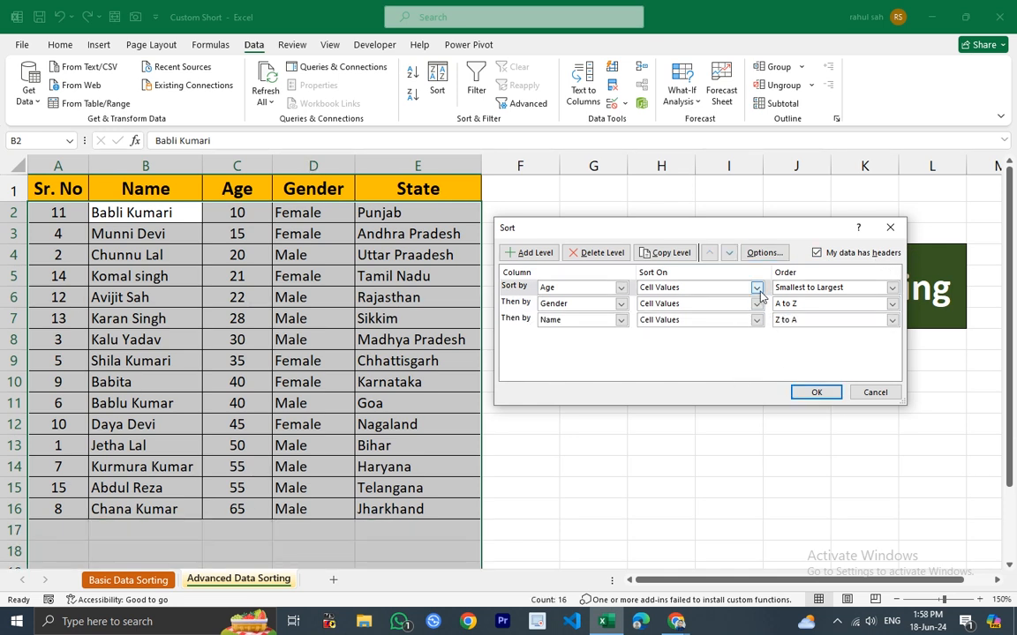
Review the Sort On options for the Age level and close the Sort dialog.
click(757, 290)
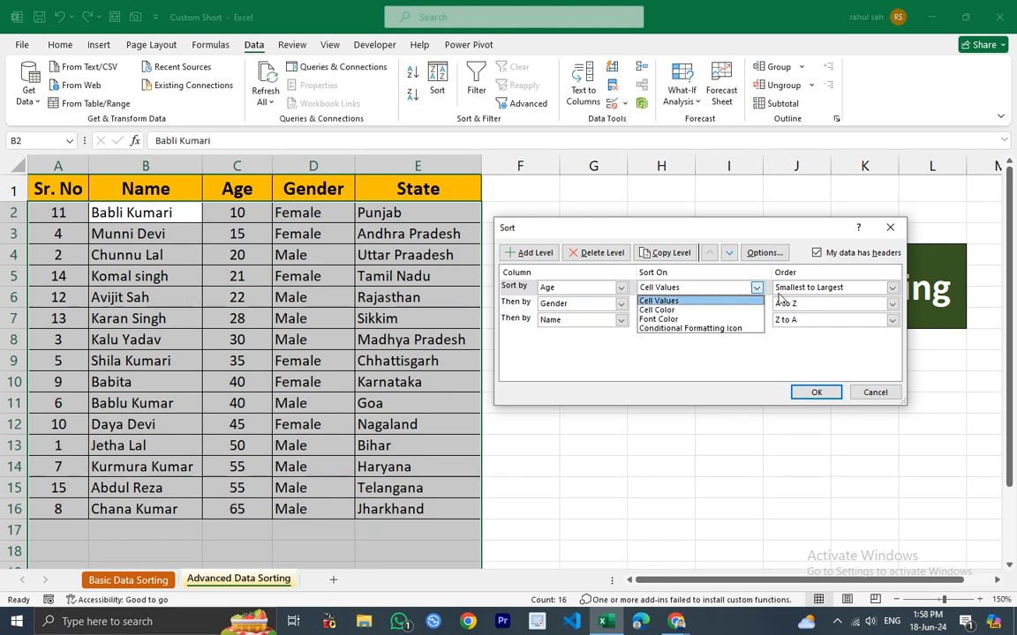
click(890, 226)
click(890, 227)
drag(653, 509, 604, 503)
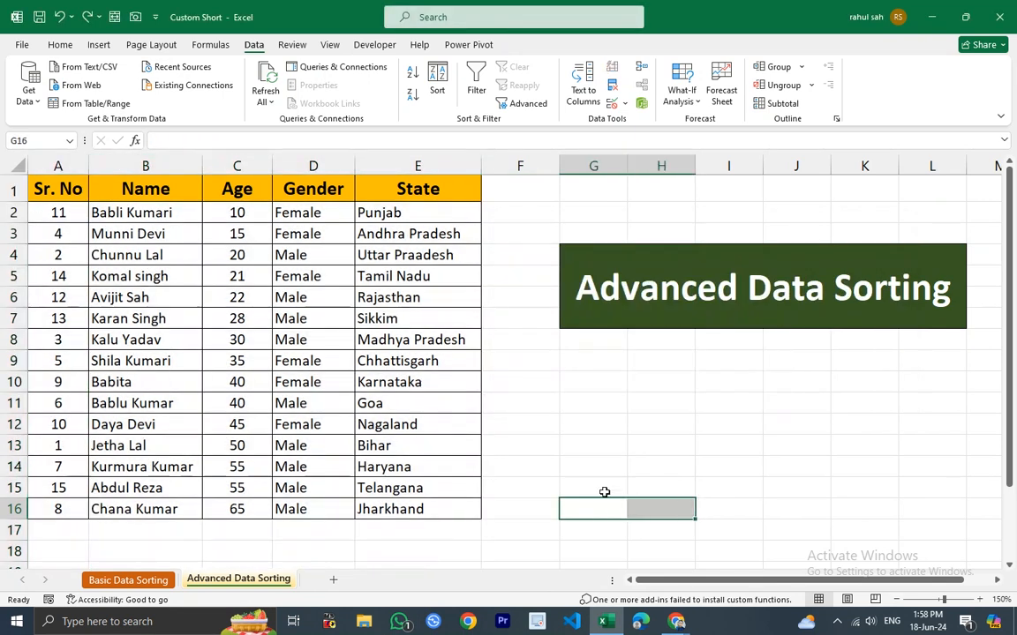
click(159, 217)
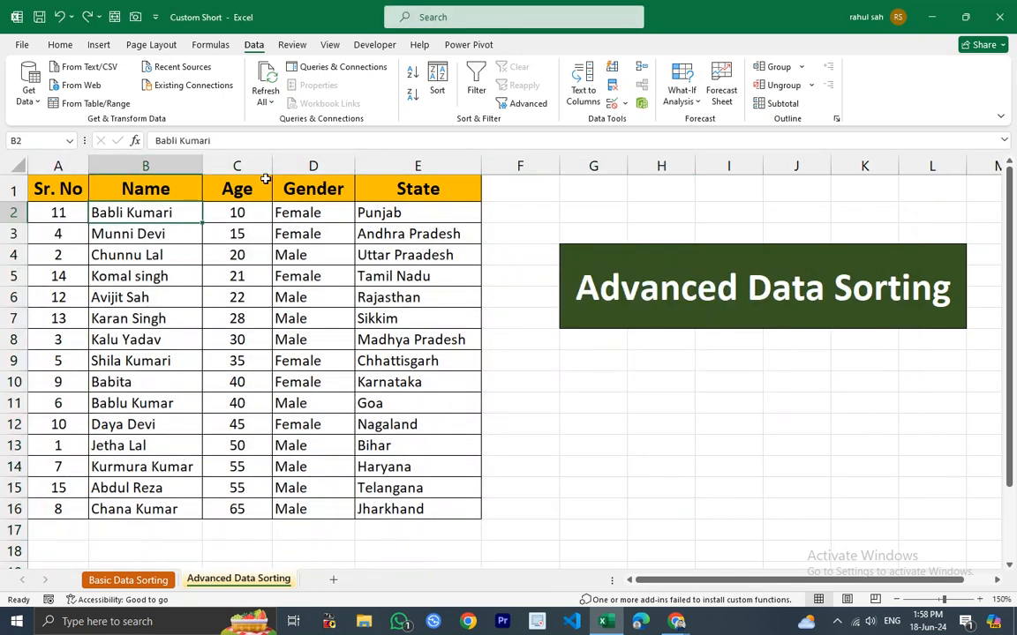
click(62, 44)
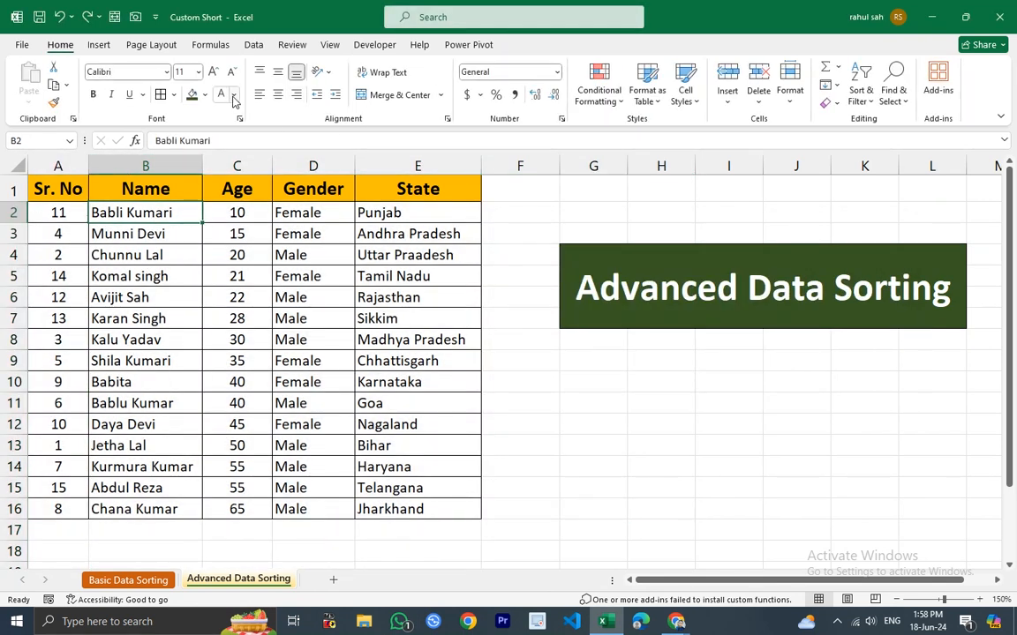
click(204, 95)
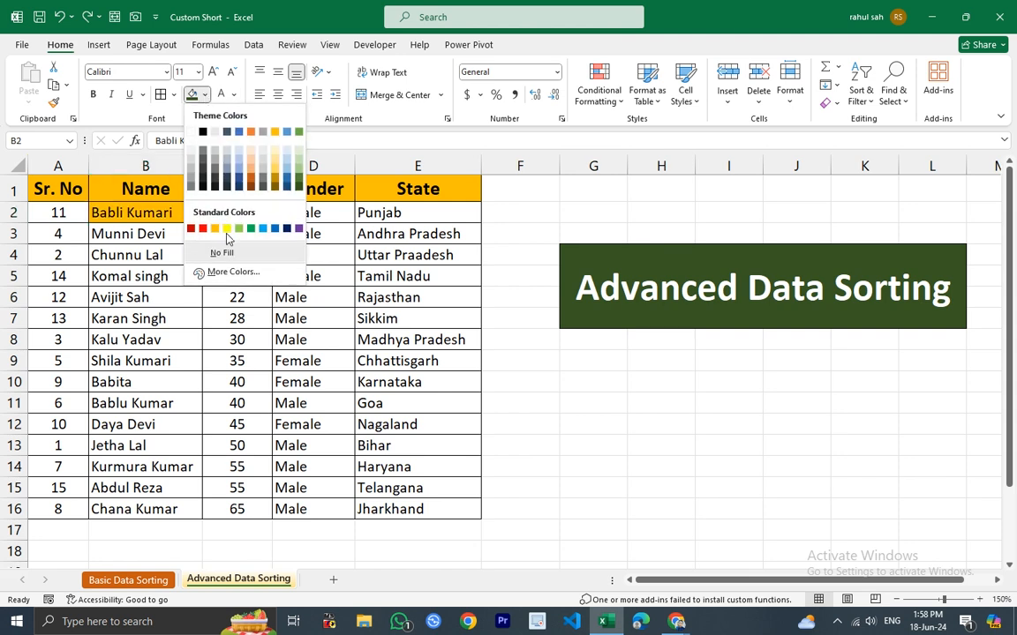
click(203, 228)
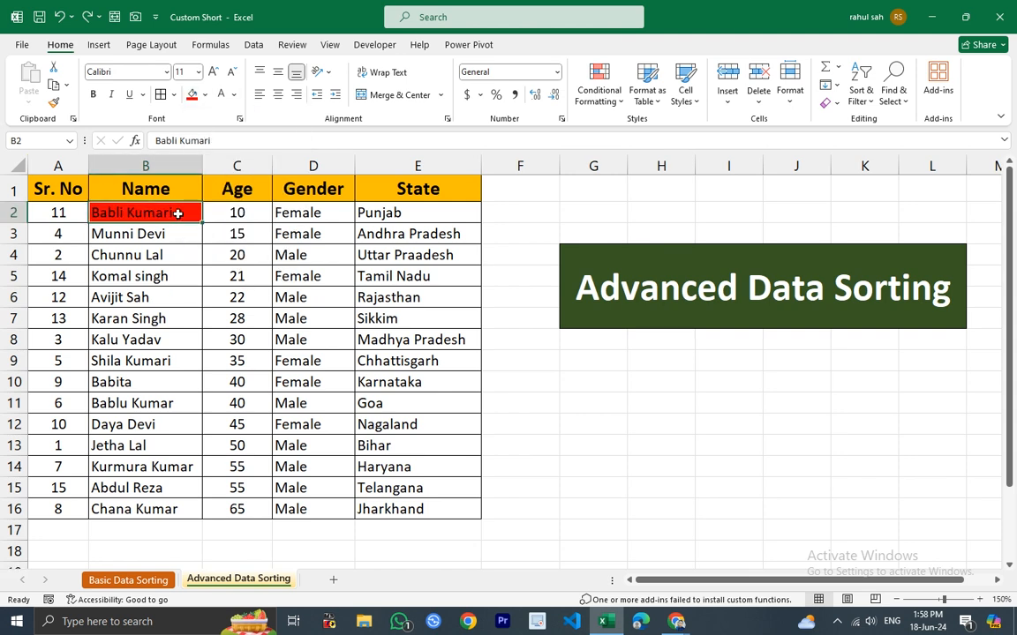
click(54, 103)
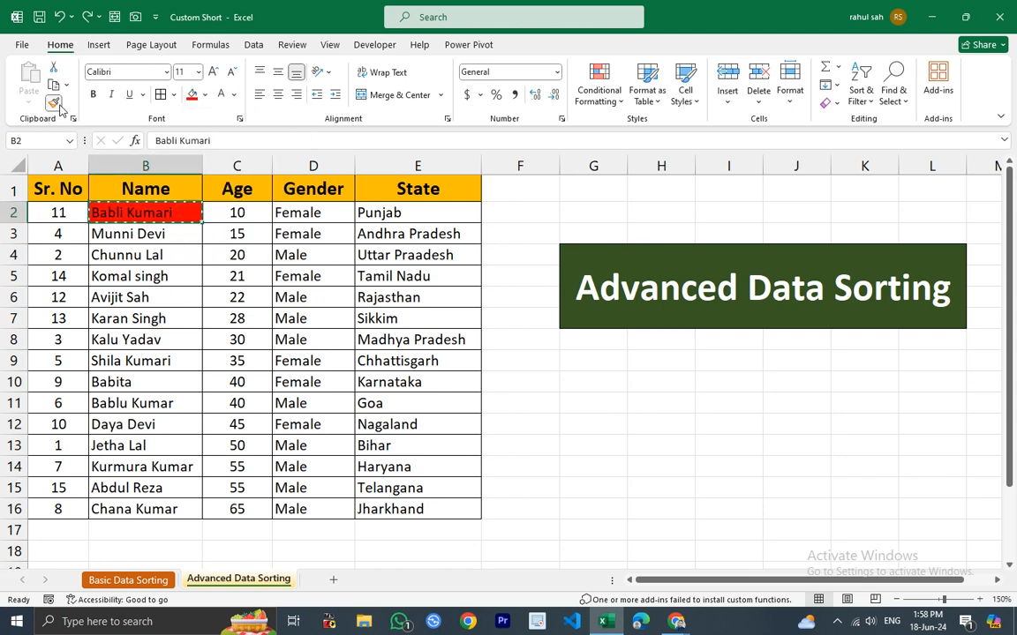
click(152, 318)
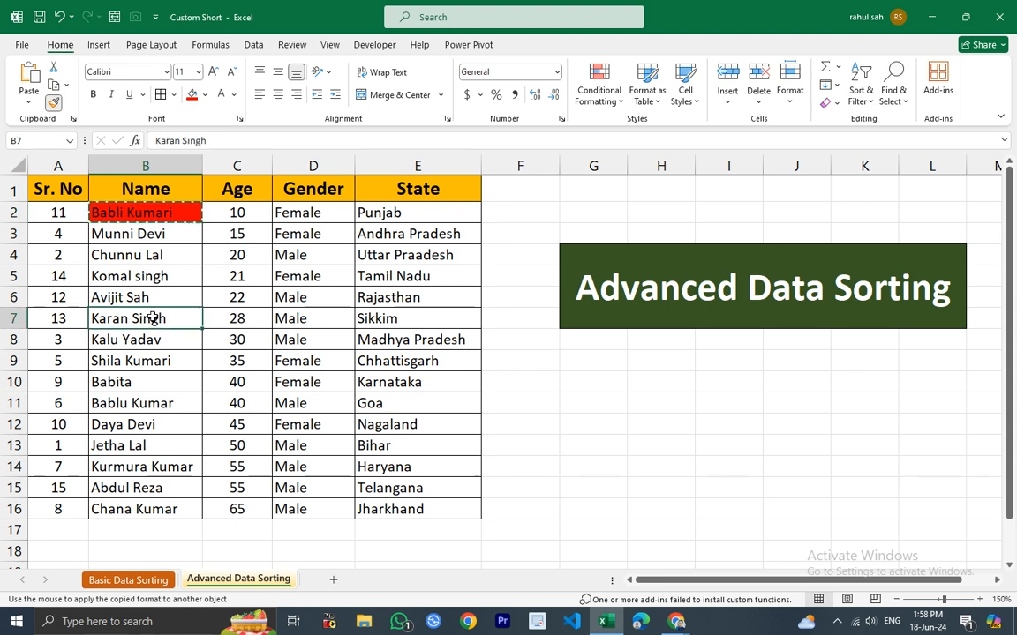
click(54, 103)
click(135, 426)
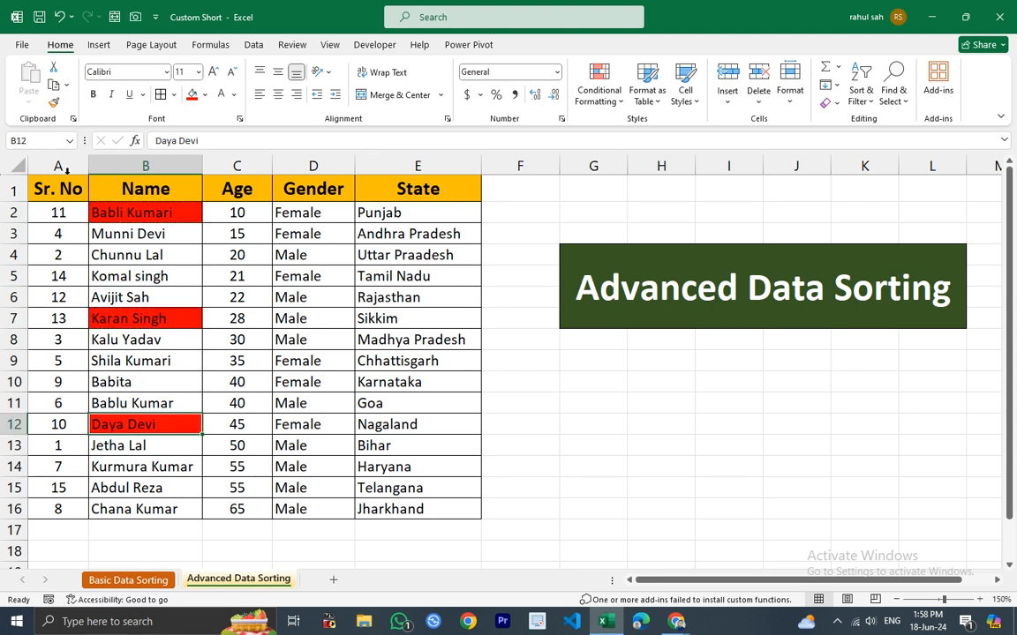
Open the Sort dialog for the Name column with the selection expanded, and delete the Gender and Age levels.
click(164, 166)
click(253, 44)
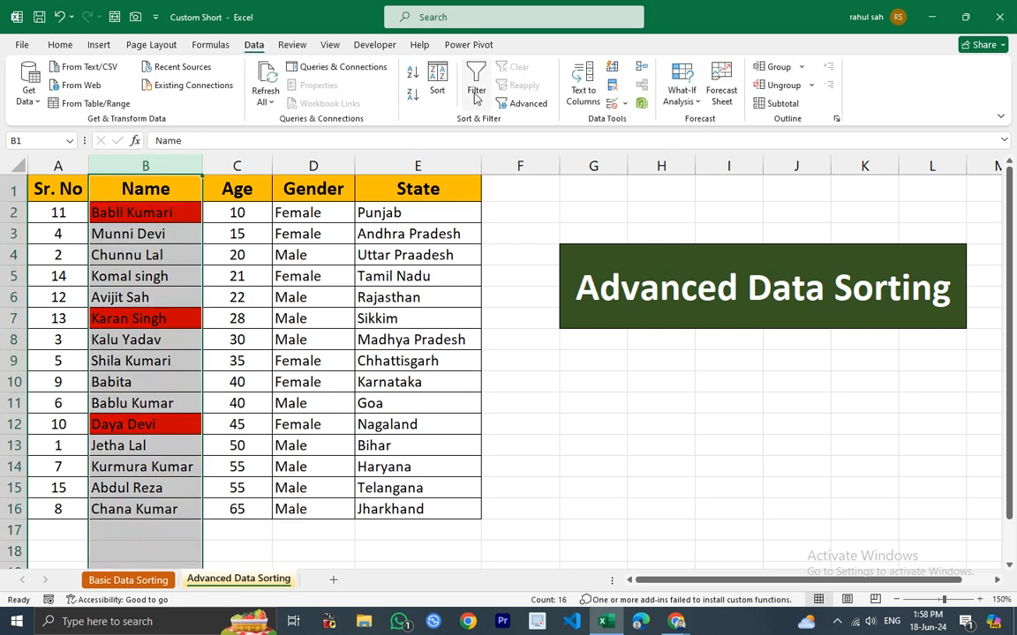
click(437, 79)
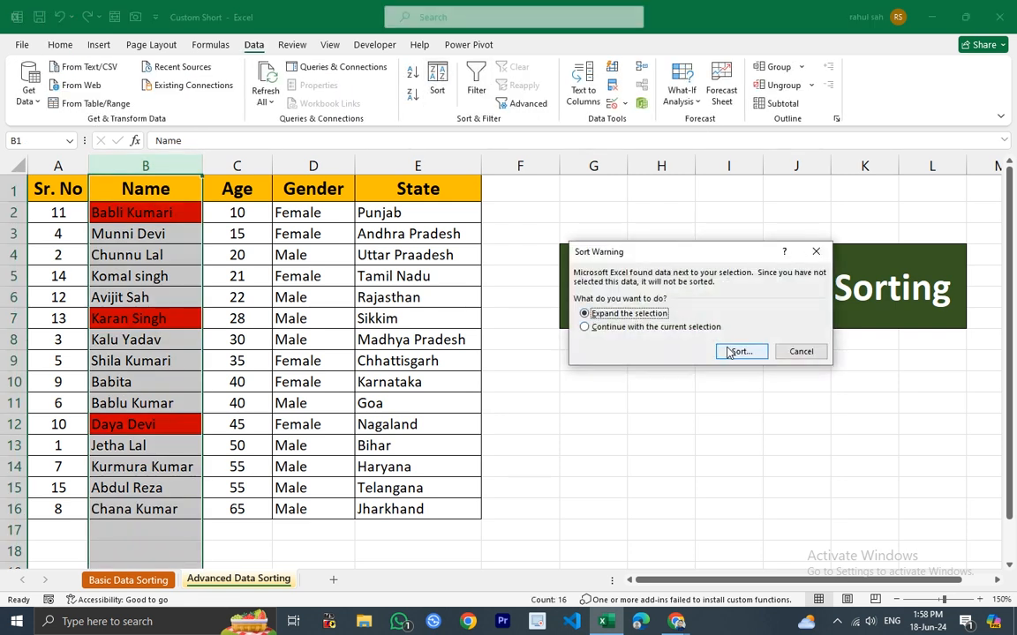
click(740, 351)
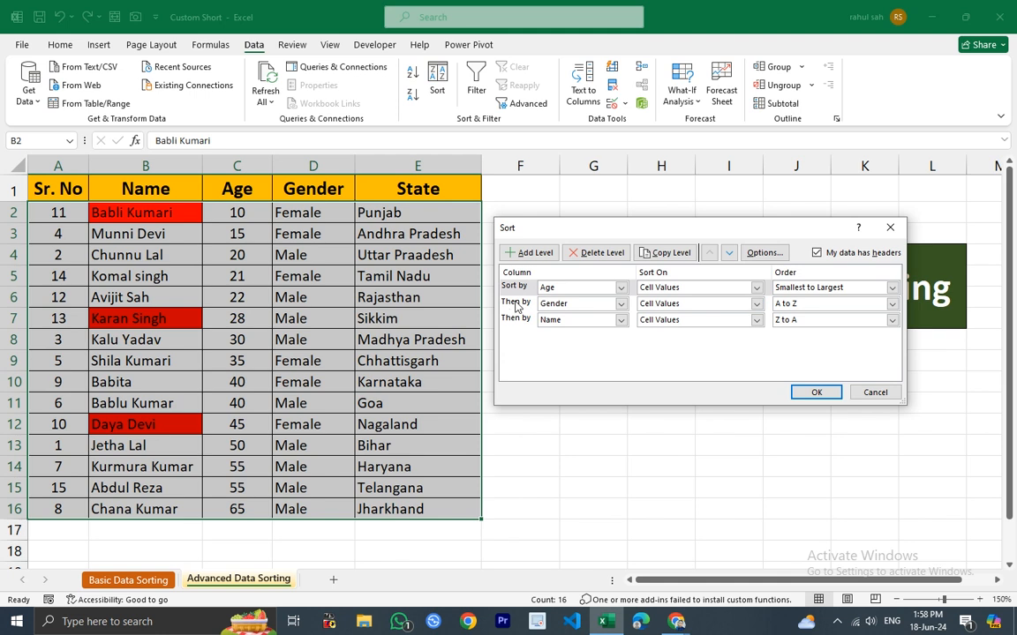
click(609, 253)
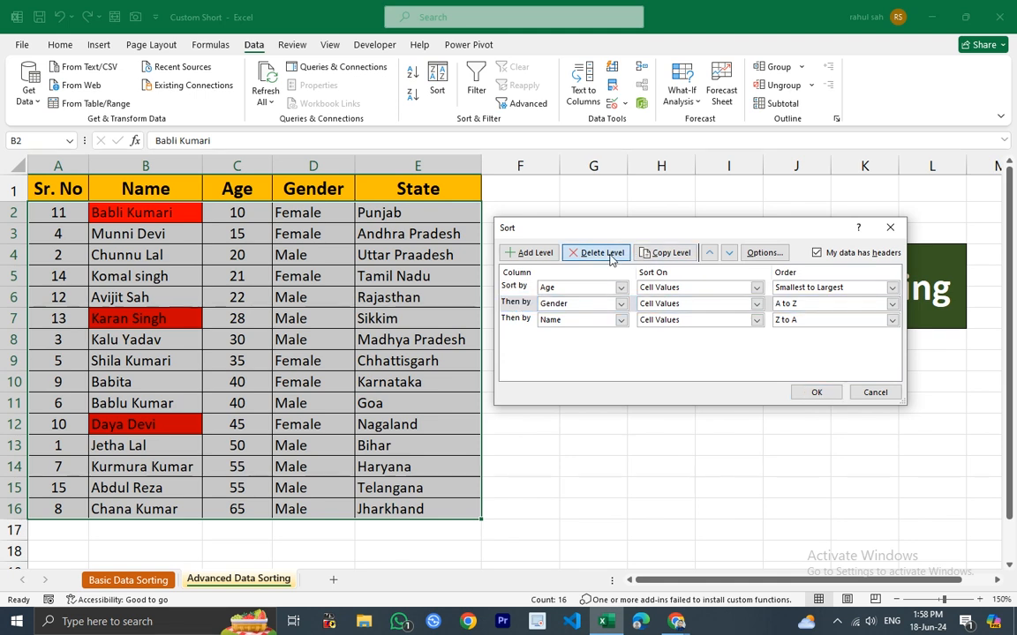
click(516, 288)
click(602, 255)
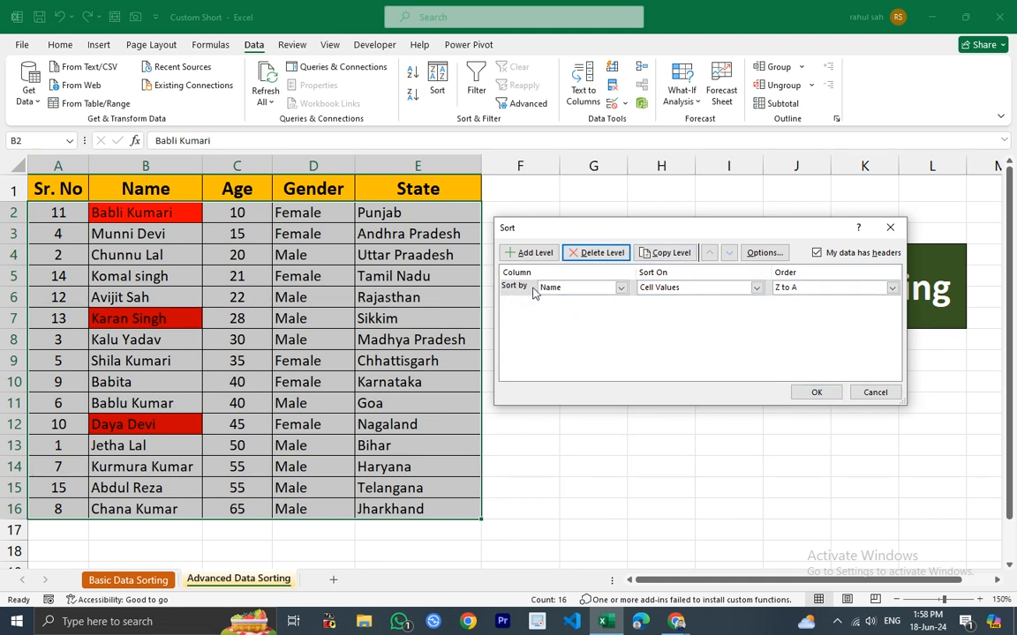
Sort the table by Name cell colour with red on top.
click(757, 288)
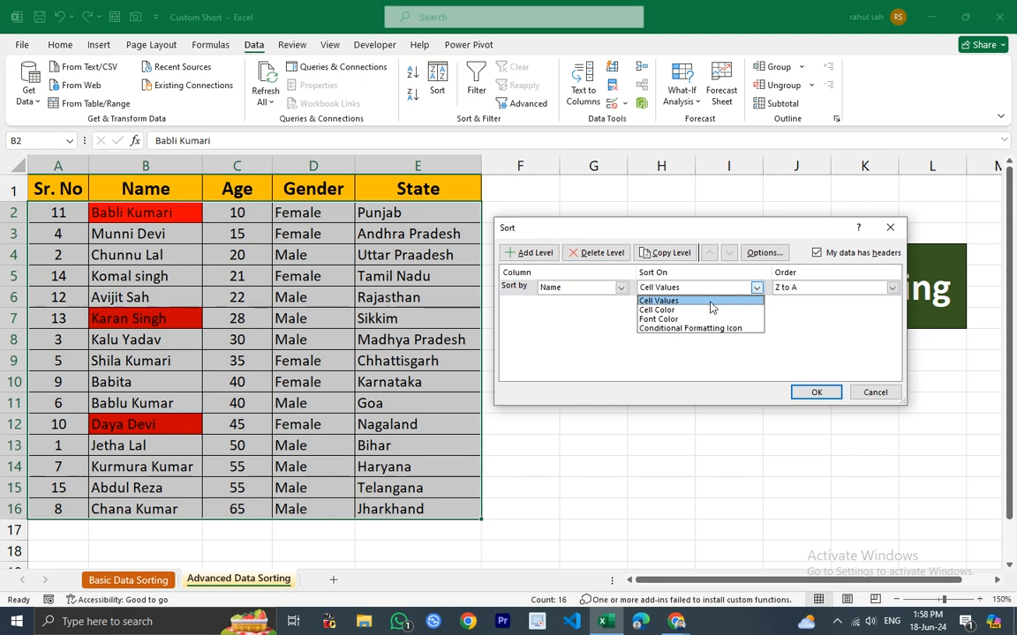
click(668, 311)
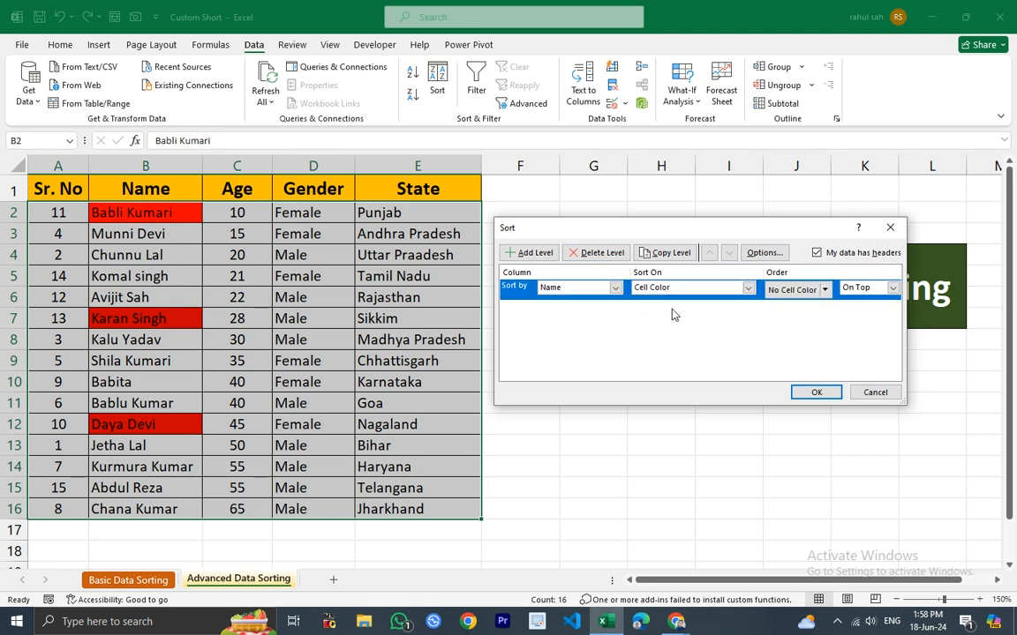
click(825, 290)
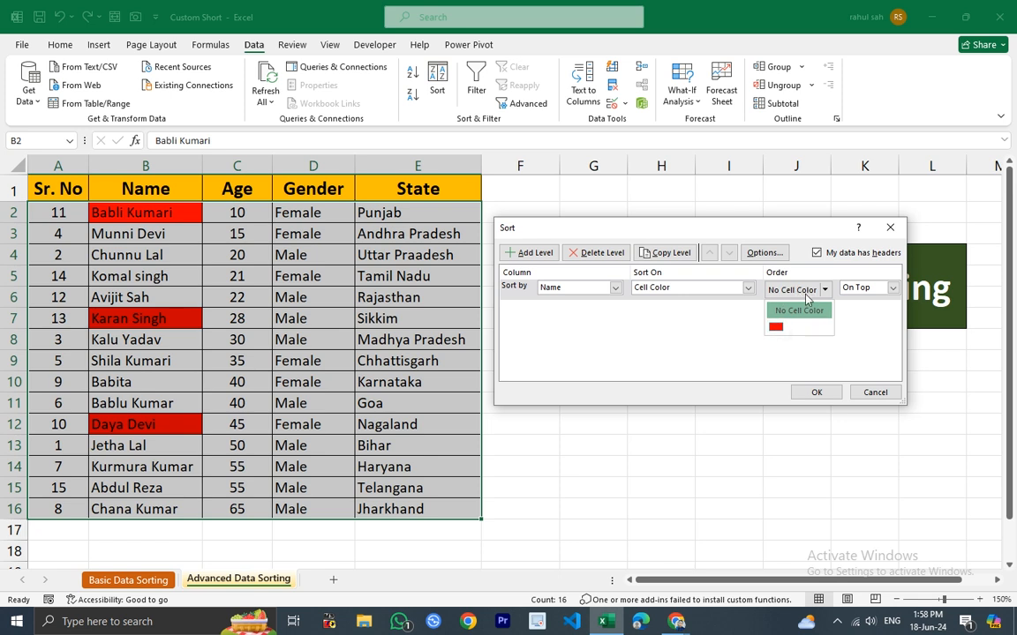
click(826, 290)
click(826, 291)
click(777, 329)
click(892, 287)
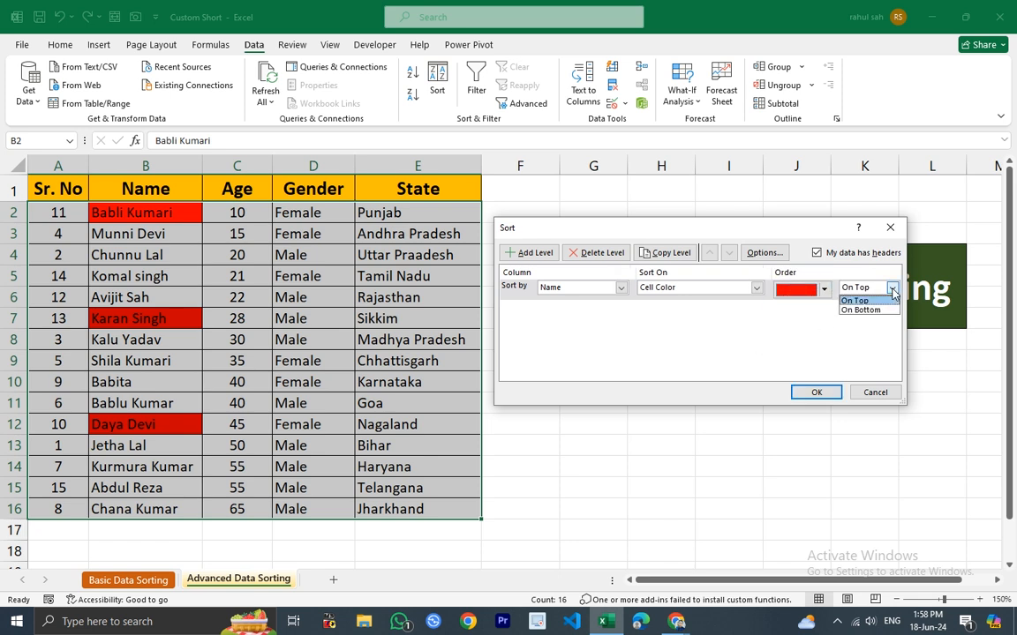
click(848, 301)
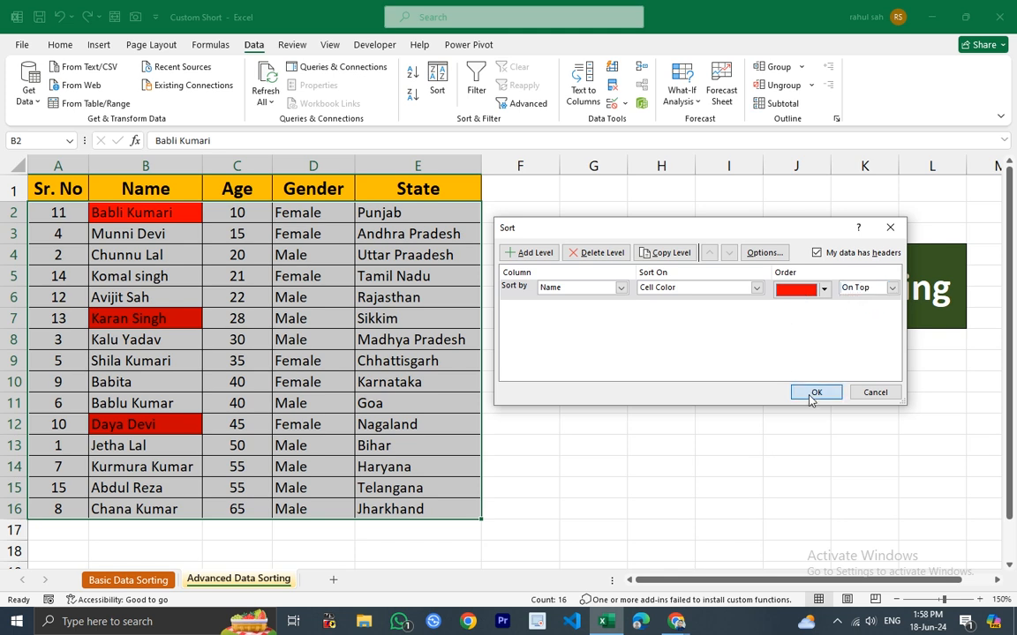
click(814, 392)
Review the red-filled rows at the top of the table, then undo the colour sort.
click(143, 216)
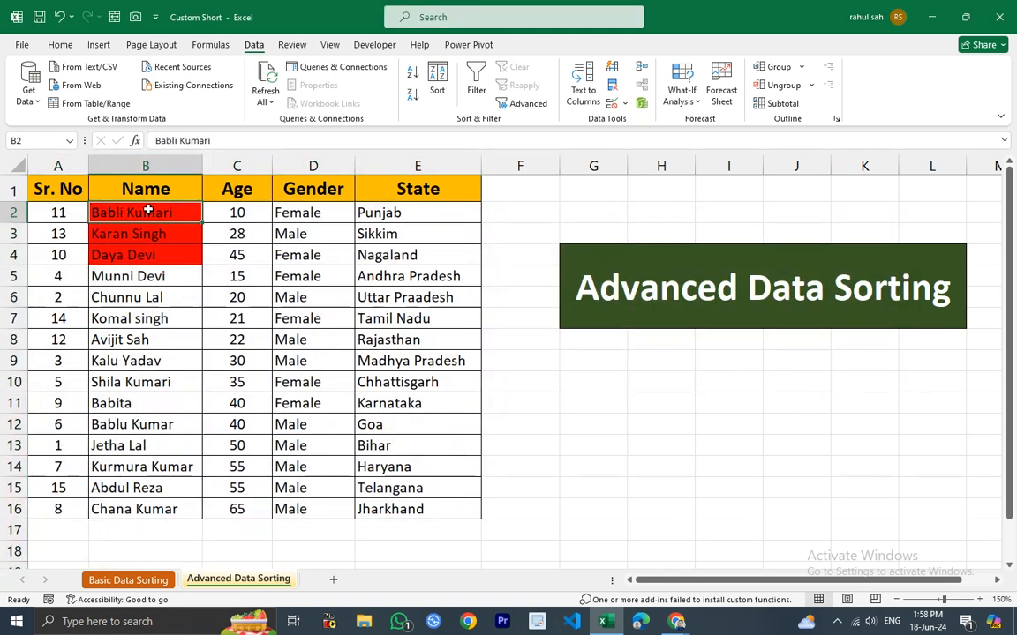
drag(143, 213, 148, 256)
drag(39, 212, 521, 213)
drag(89, 232, 424, 235)
drag(80, 256, 442, 256)
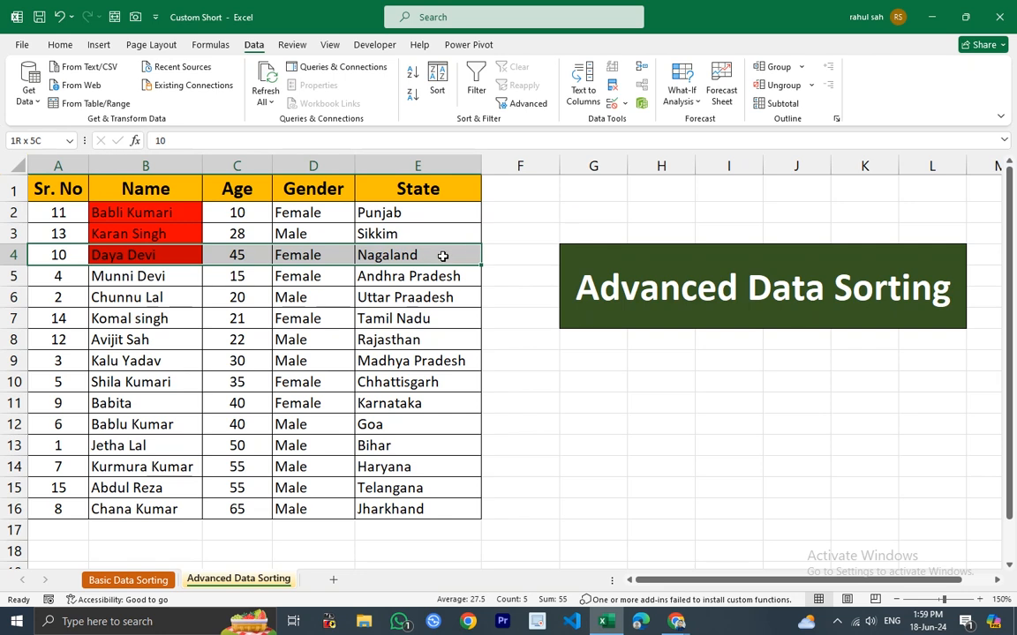
click(122, 216)
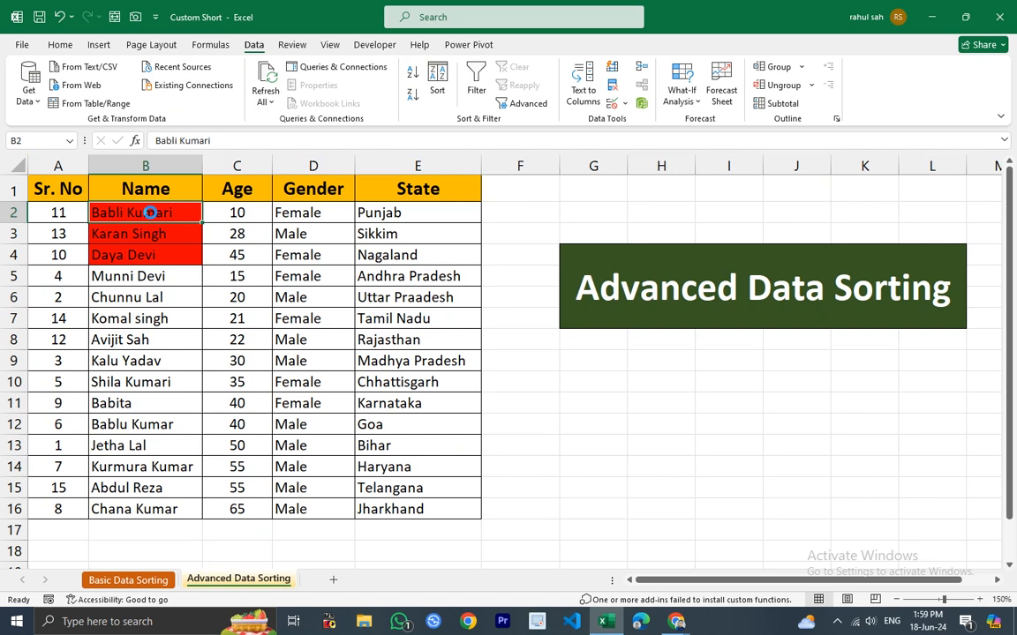
key(ctrl+z)
click(140, 270)
click(140, 255)
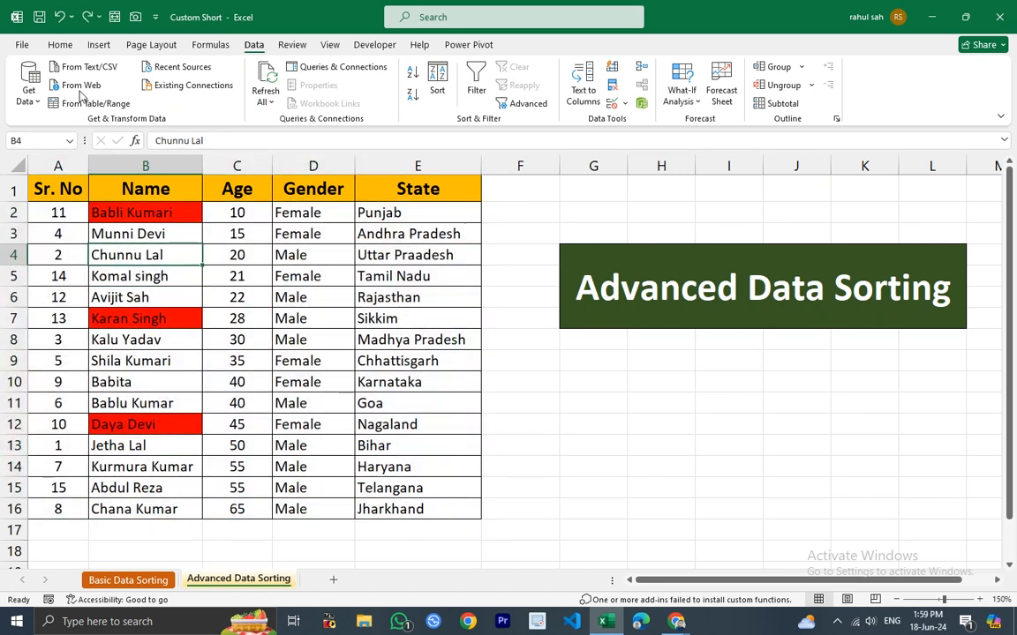
click(59, 44)
click(205, 94)
click(205, 95)
click(233, 94)
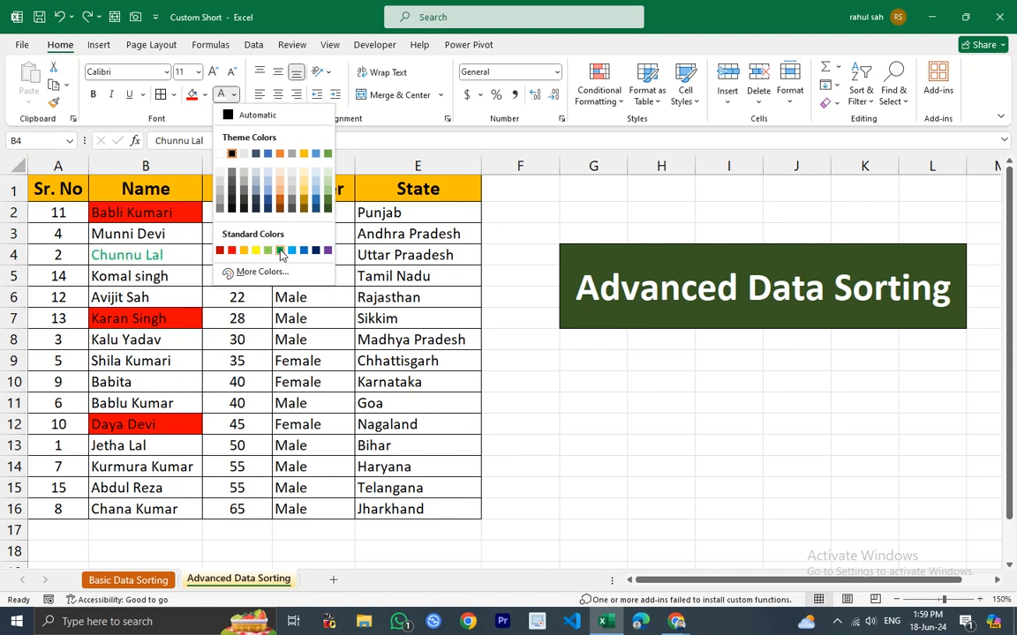
click(279, 251)
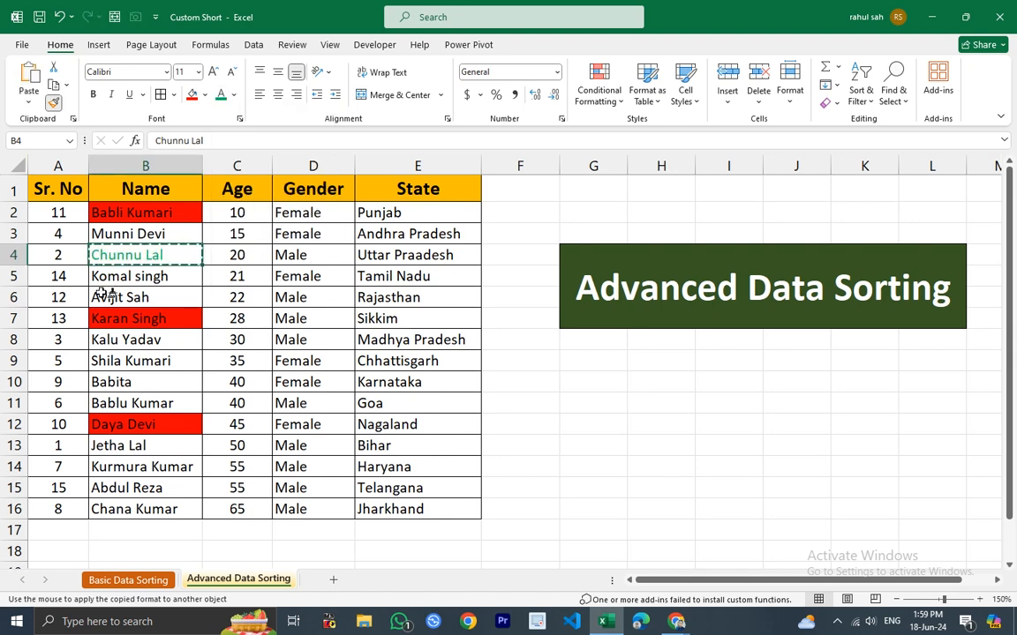
click(124, 361)
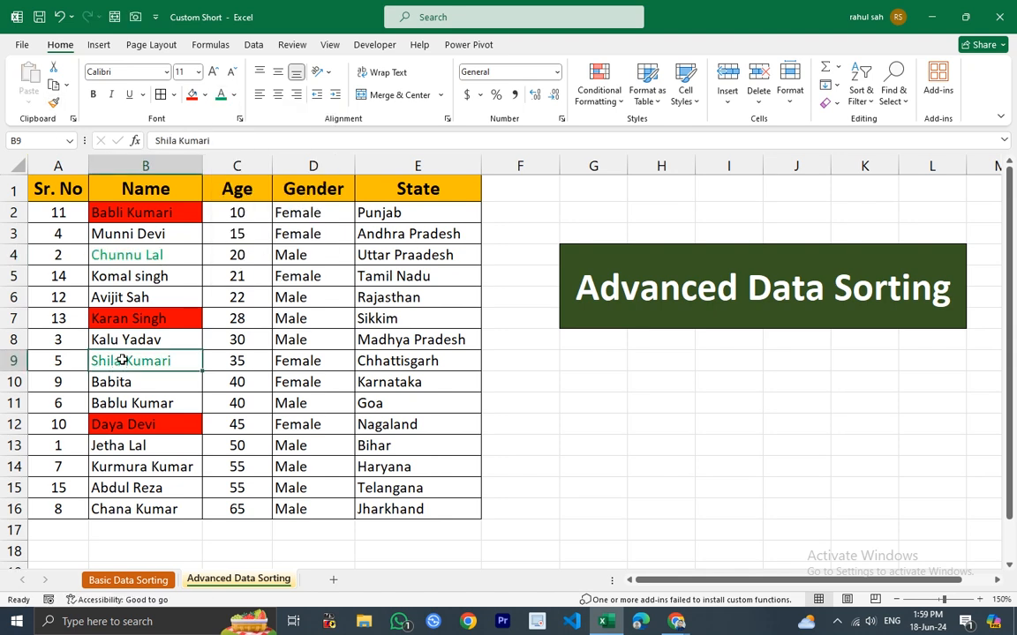
click(54, 103)
click(115, 466)
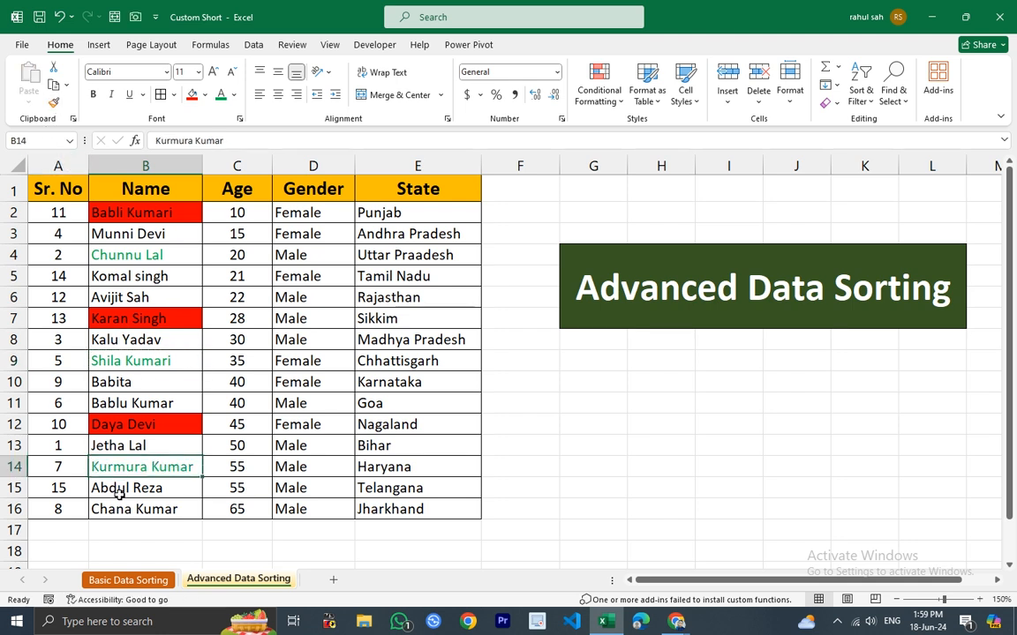
Open the Sort dialog for the Name column with the selection expanded, and delete the Name and Gender levels.
click(134, 254)
click(139, 358)
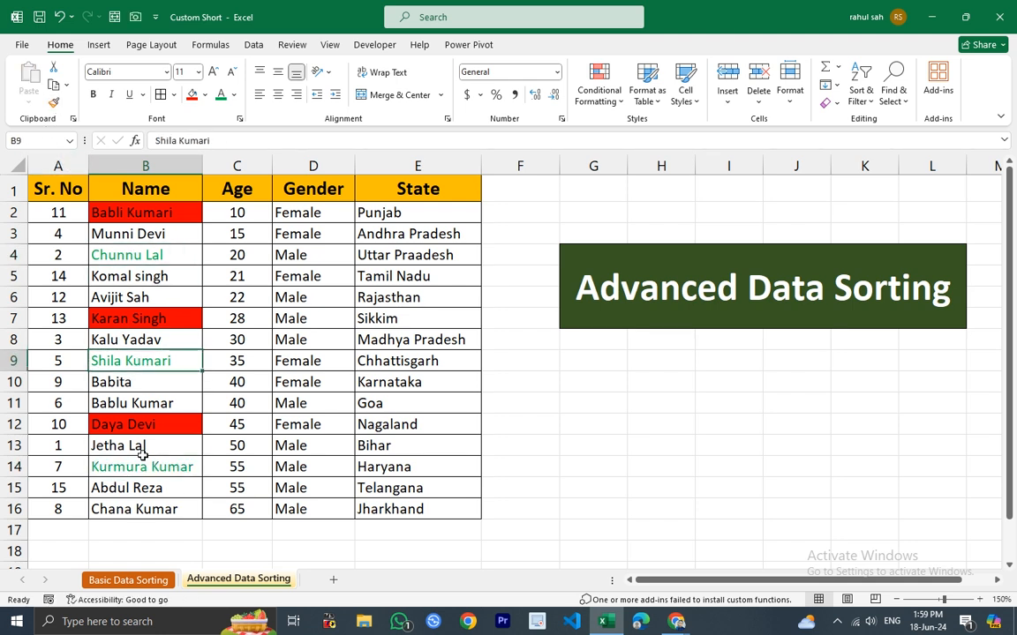
click(146, 467)
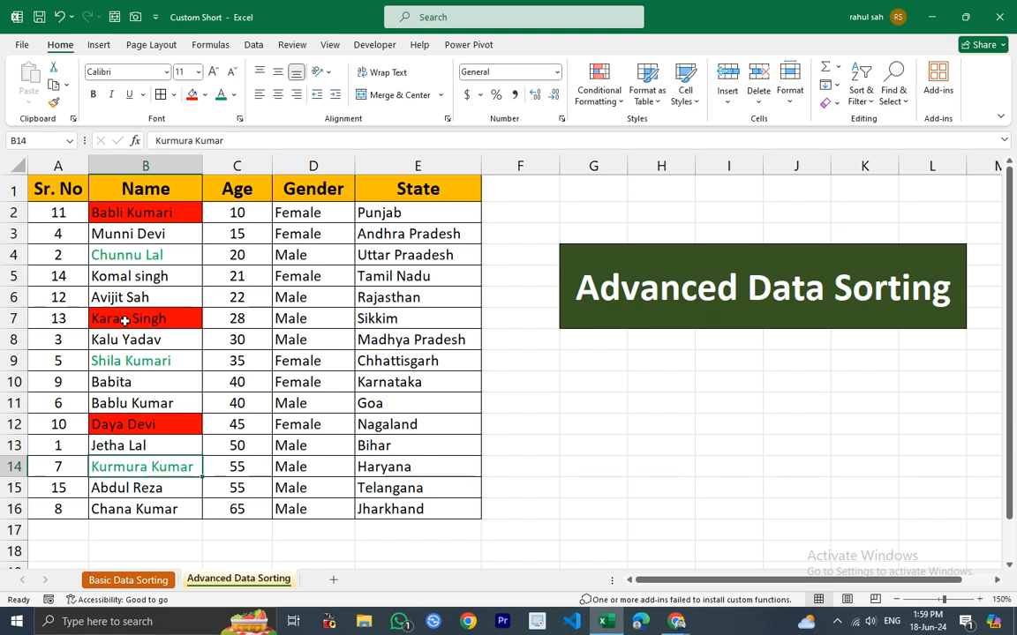
click(141, 165)
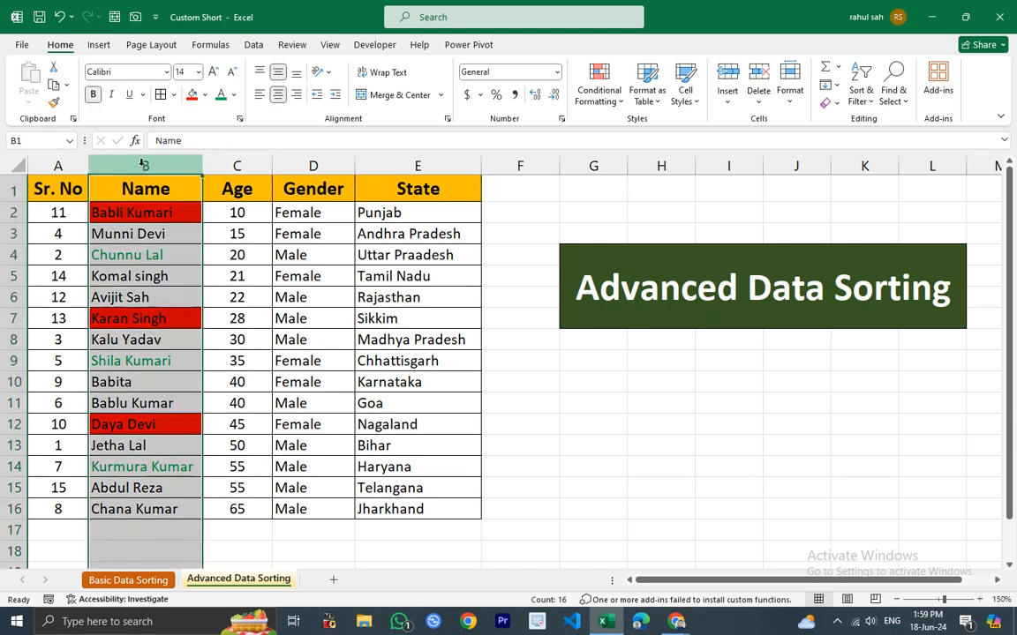
click(252, 45)
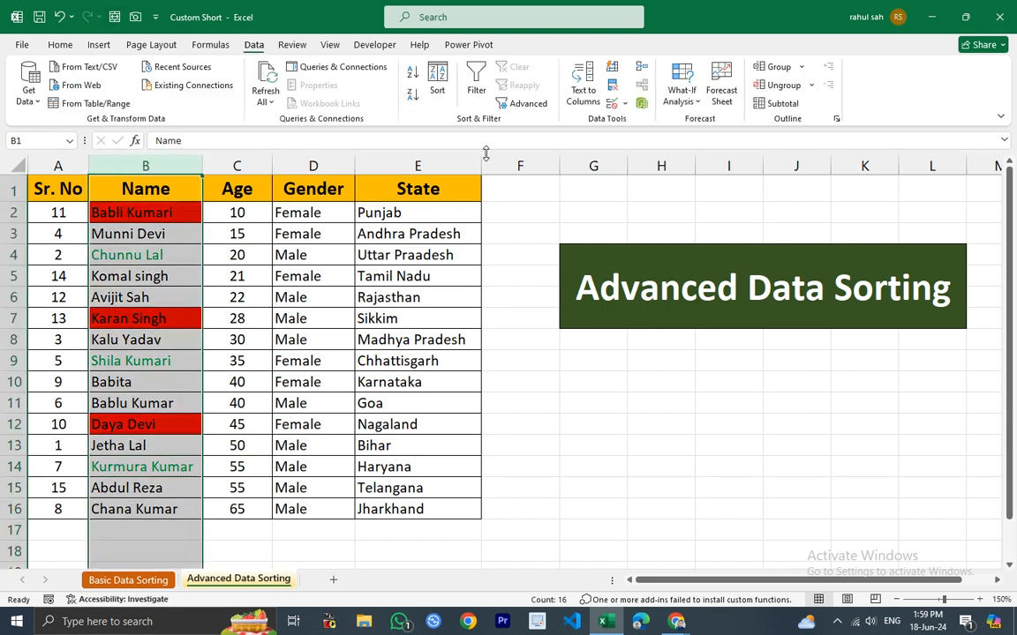
click(439, 79)
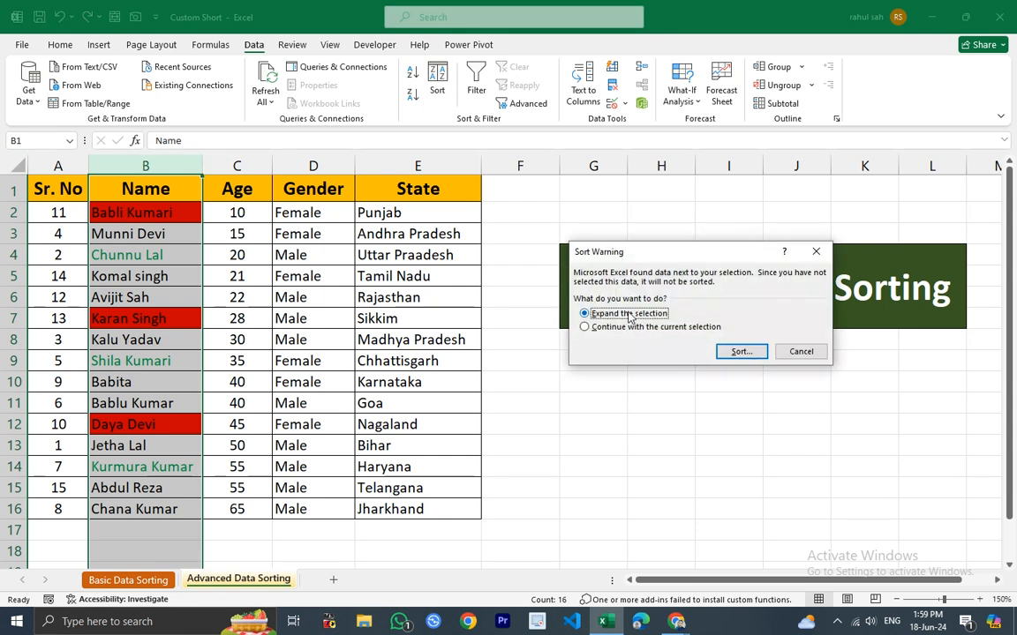
click(745, 352)
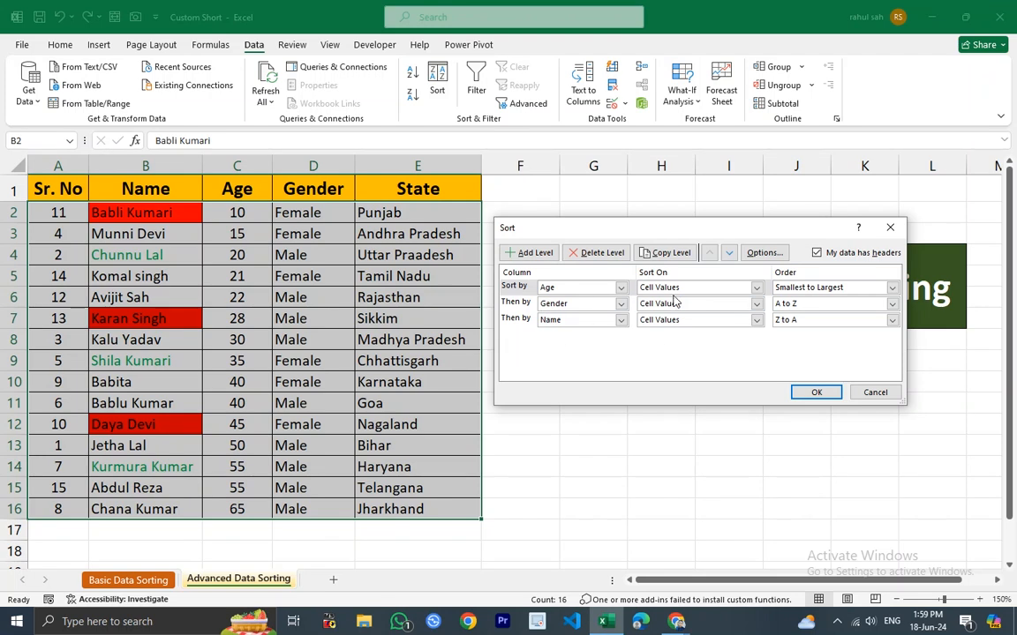
click(521, 320)
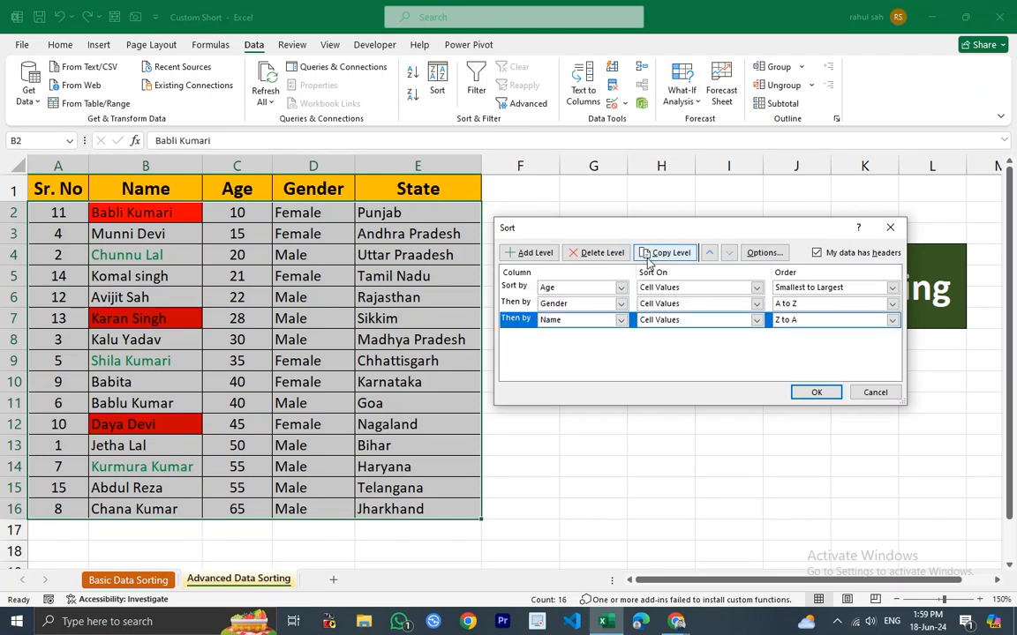
click(598, 253)
click(513, 306)
click(598, 252)
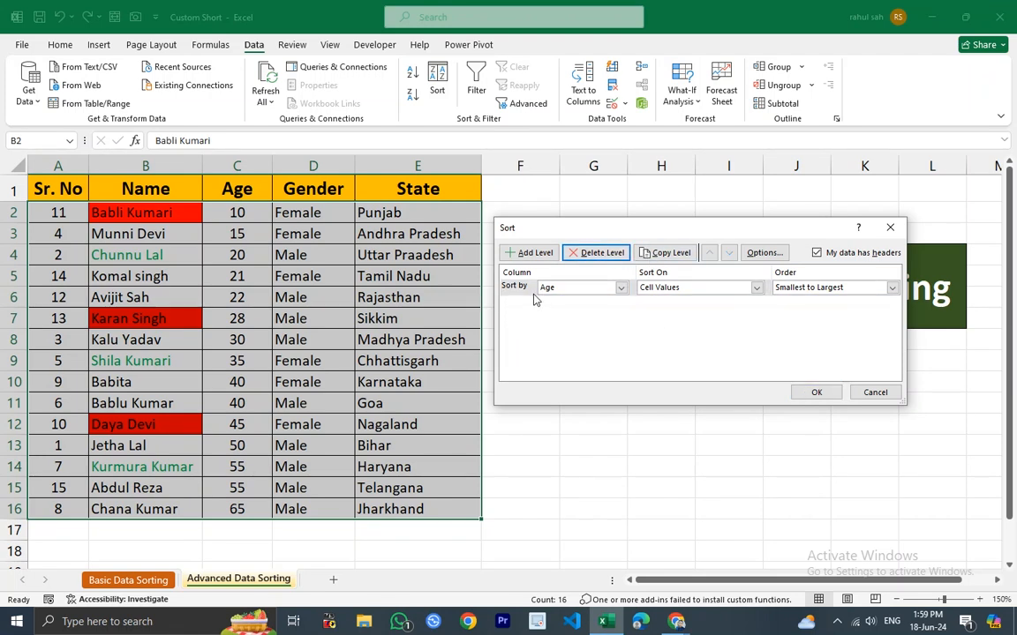
Sort the table by Name on Font Color, placing the green font colour On Bottom.
click(622, 290)
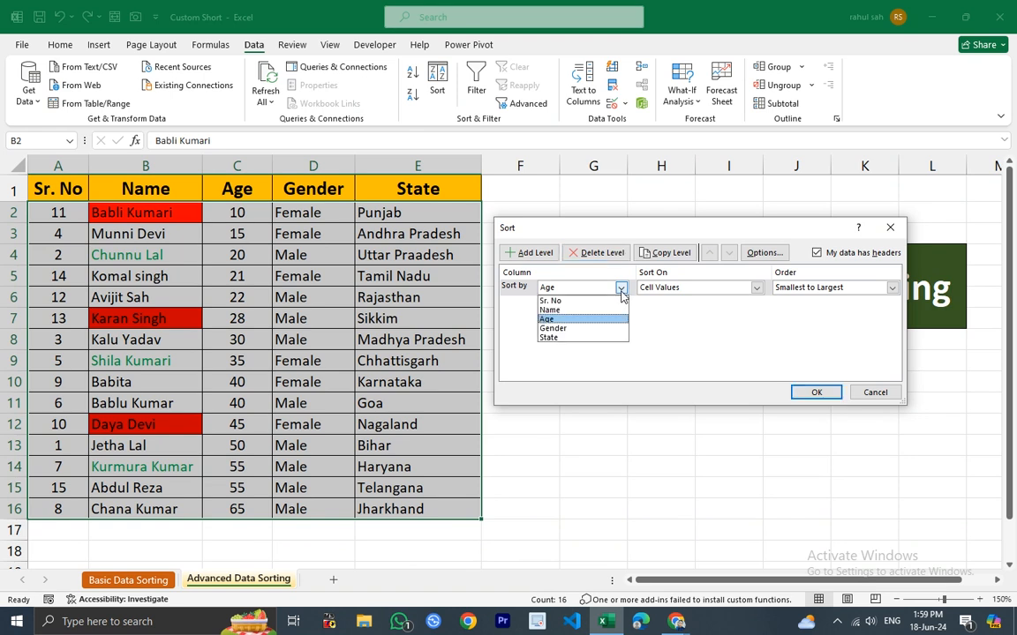
click(571, 312)
click(757, 288)
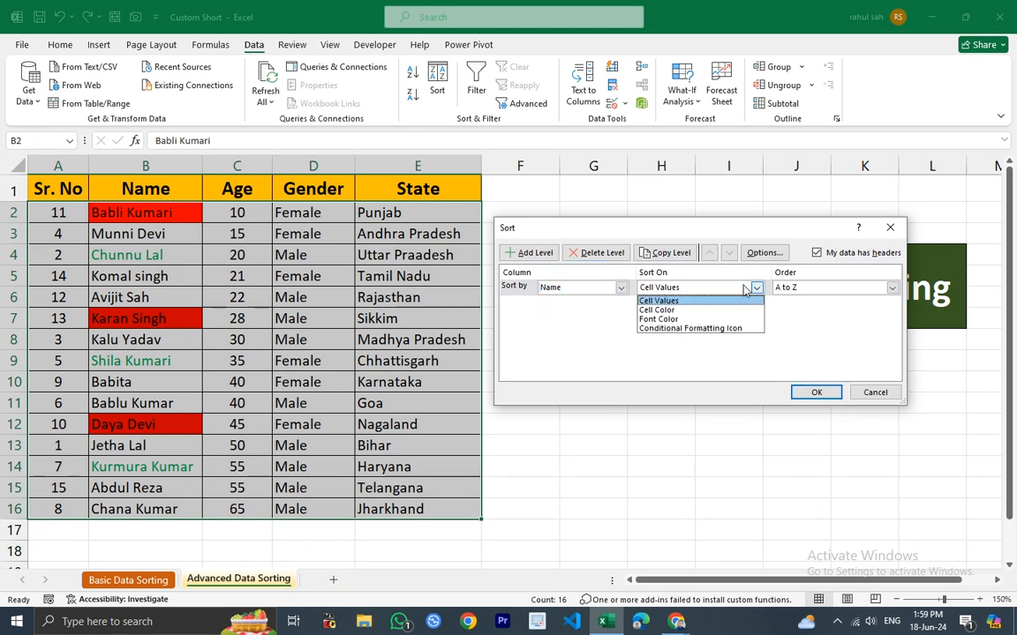
click(669, 322)
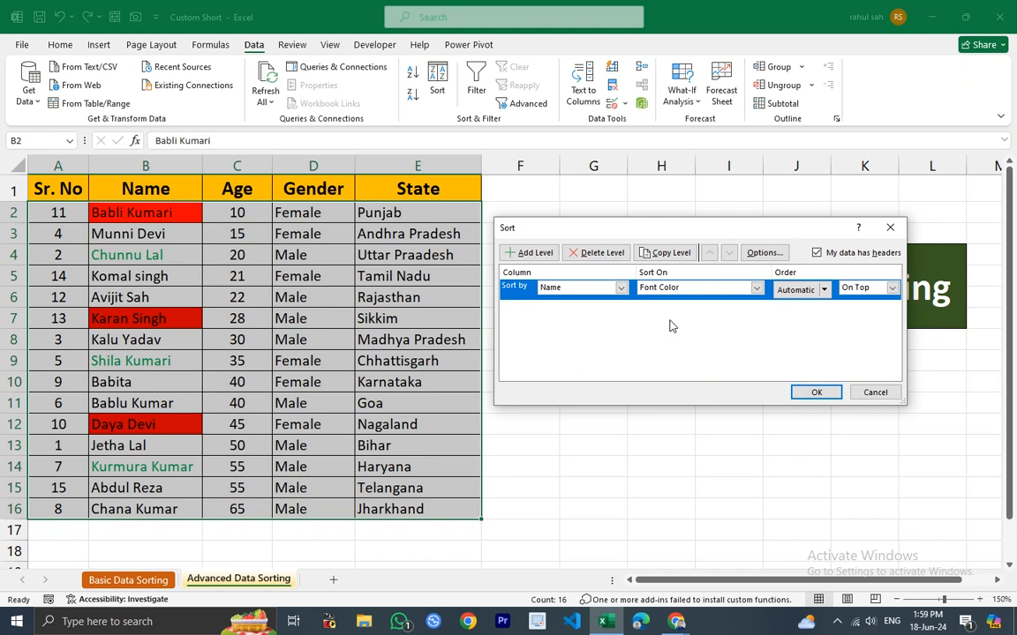
click(824, 290)
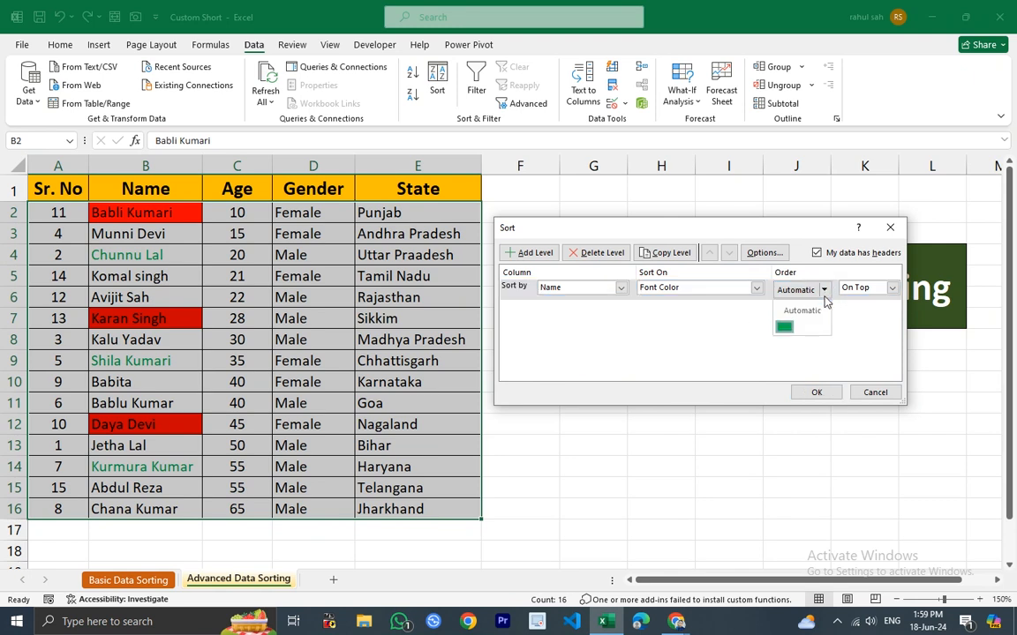
click(785, 328)
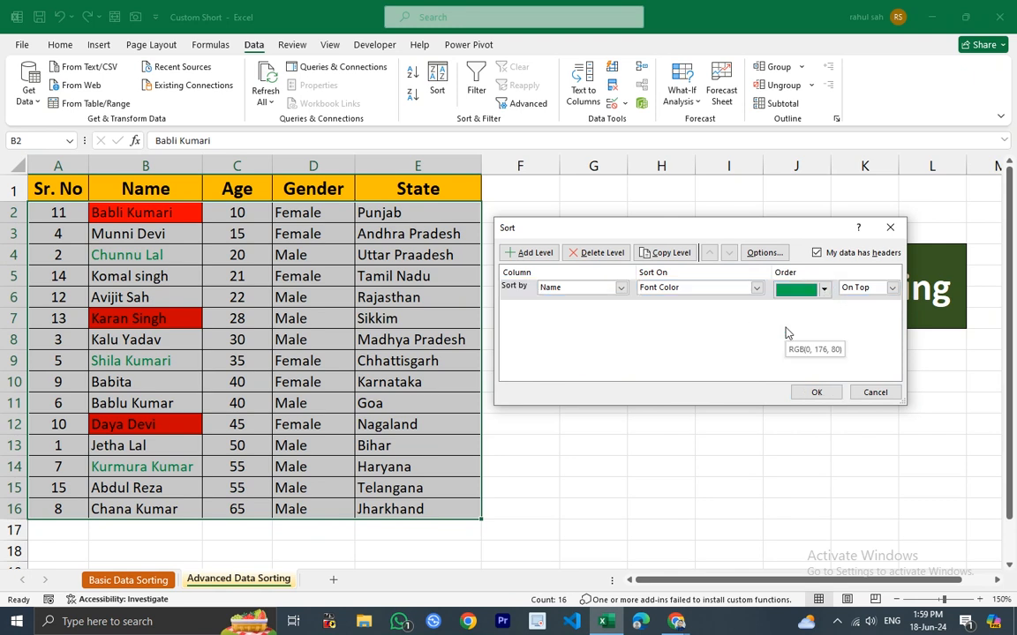
click(892, 289)
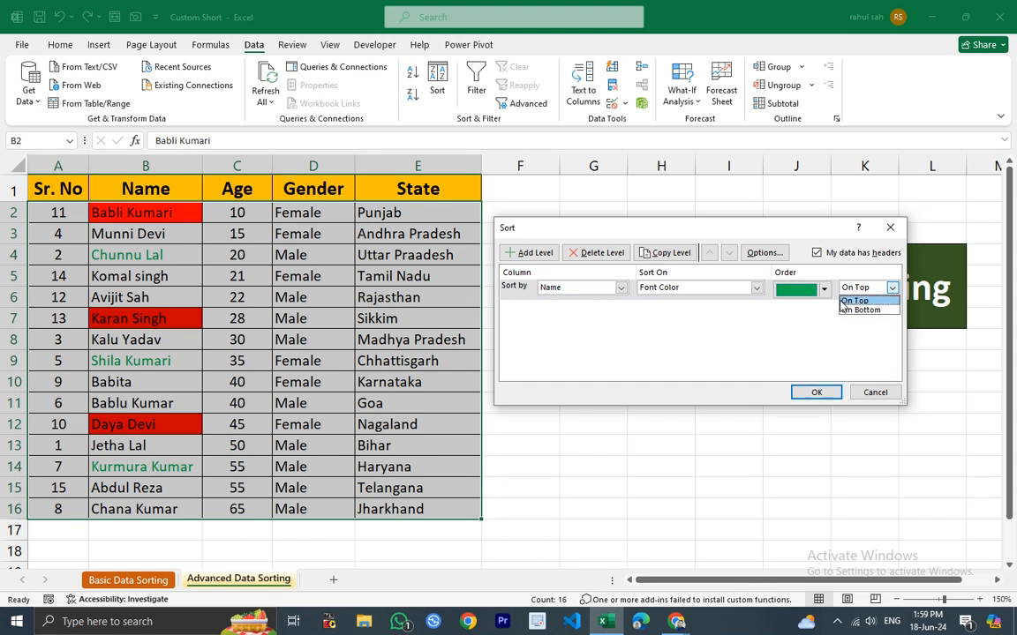
click(864, 311)
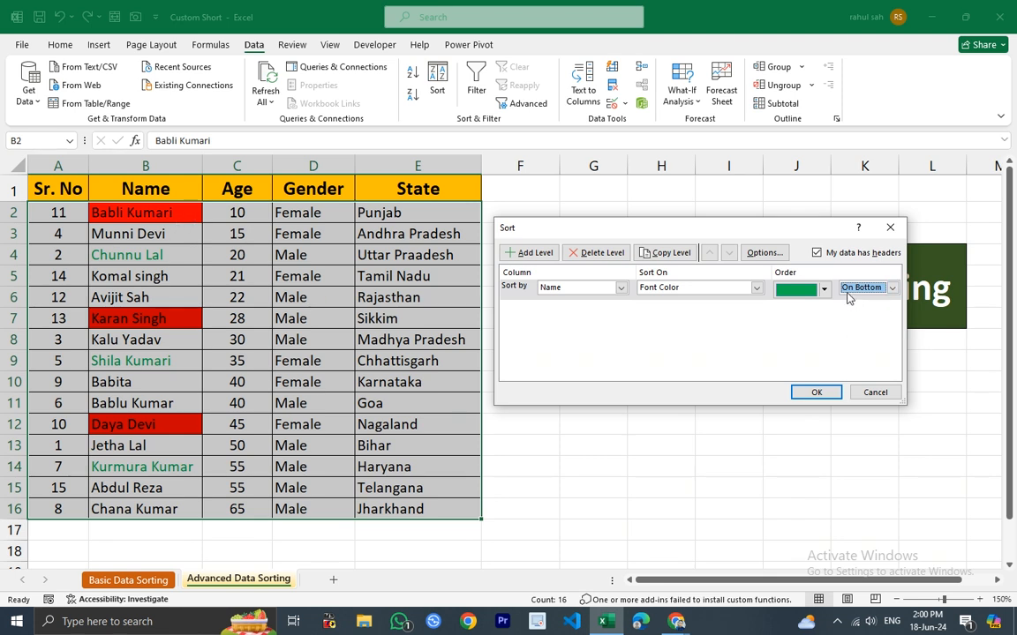
click(816, 392)
click(648, 491)
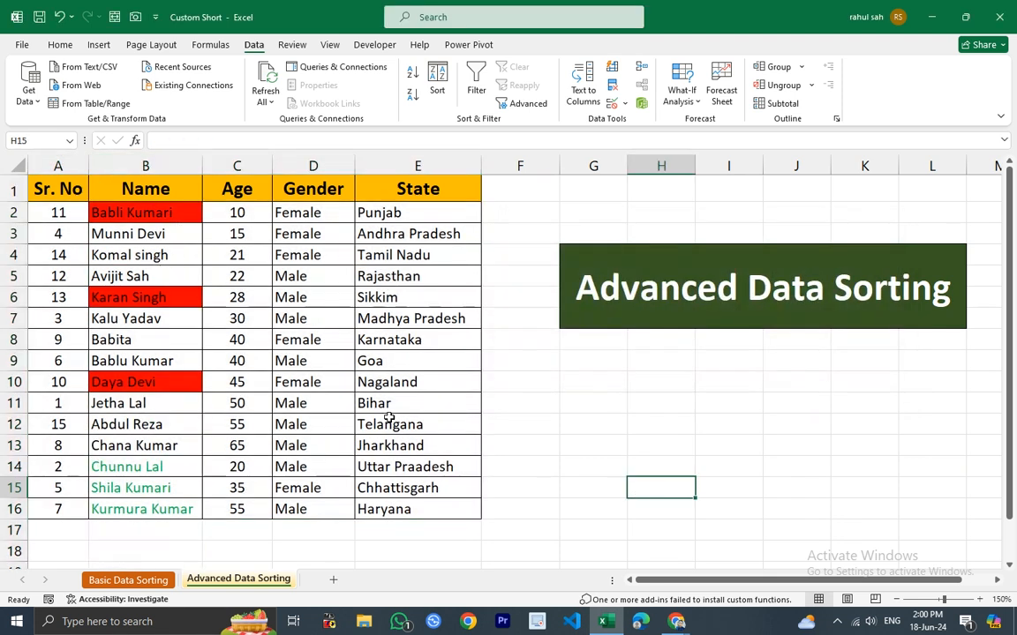
drag(129, 467, 141, 504)
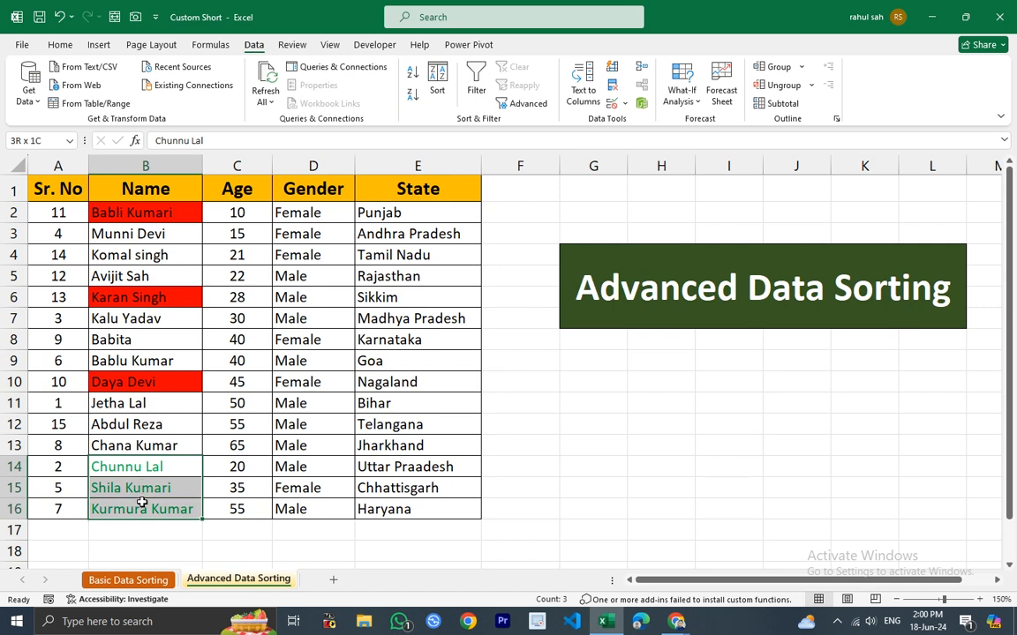
drag(152, 466, 148, 504)
click(438, 81)
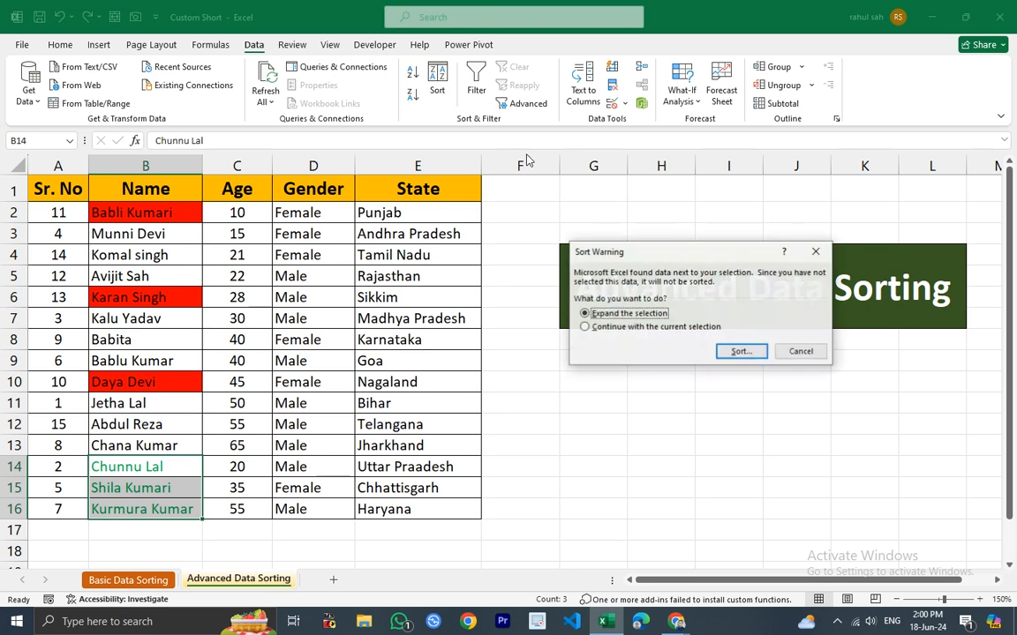
click(740, 352)
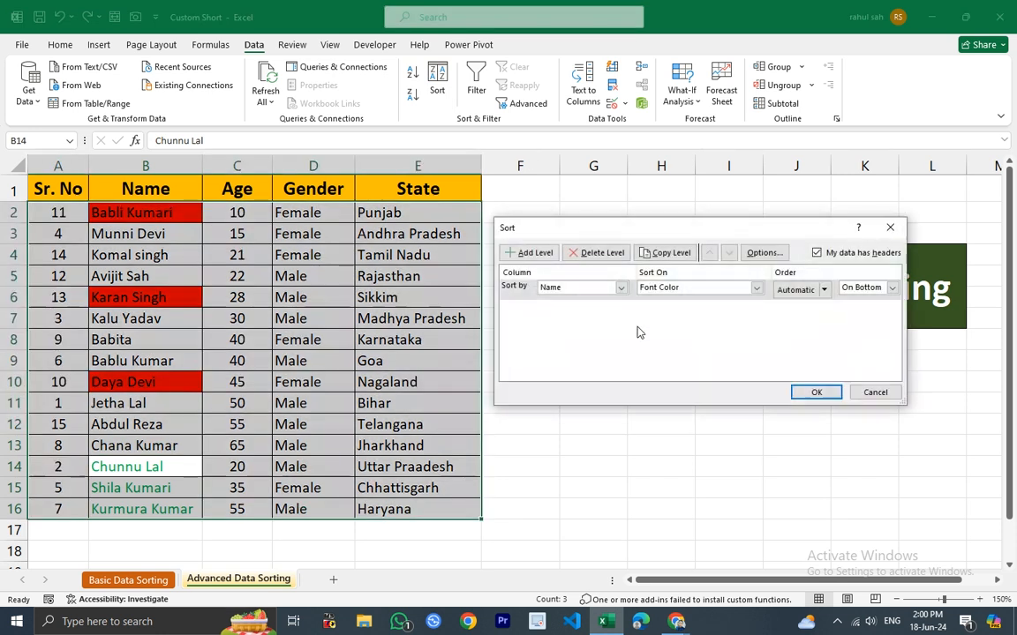
click(755, 288)
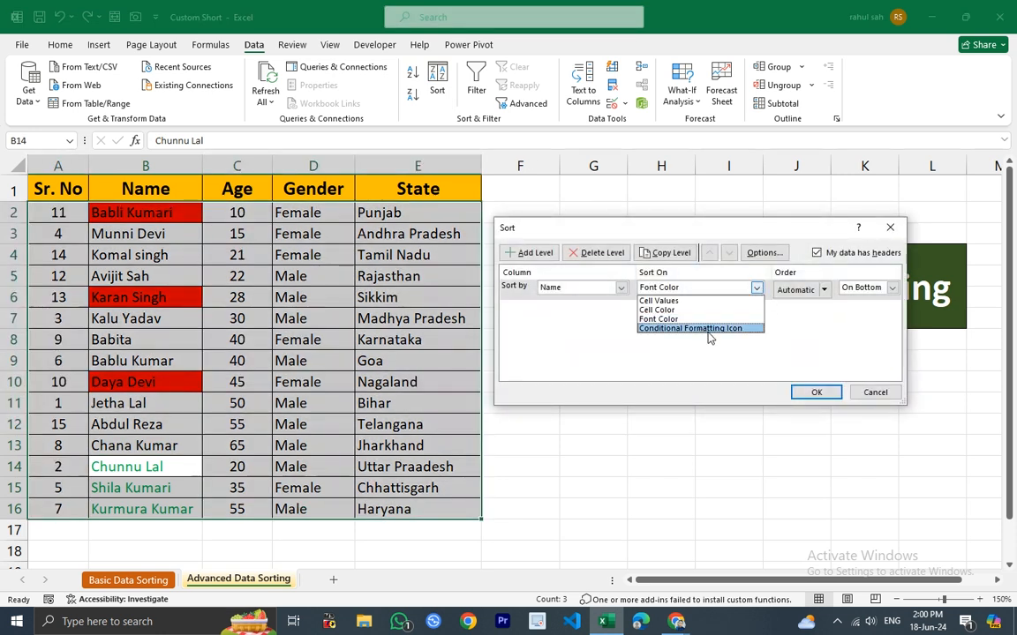
click(889, 228)
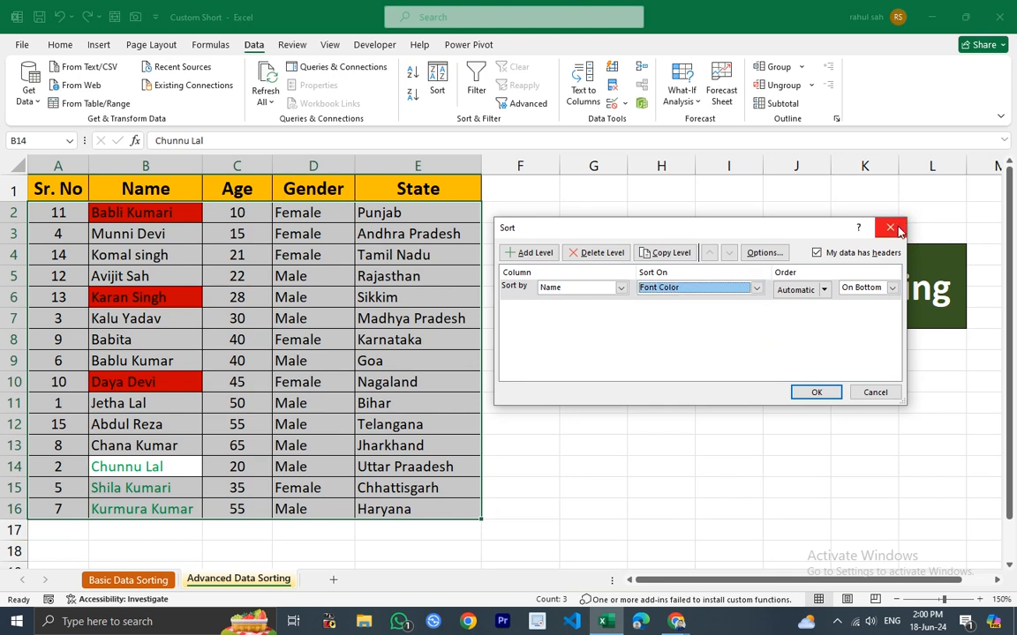
click(890, 228)
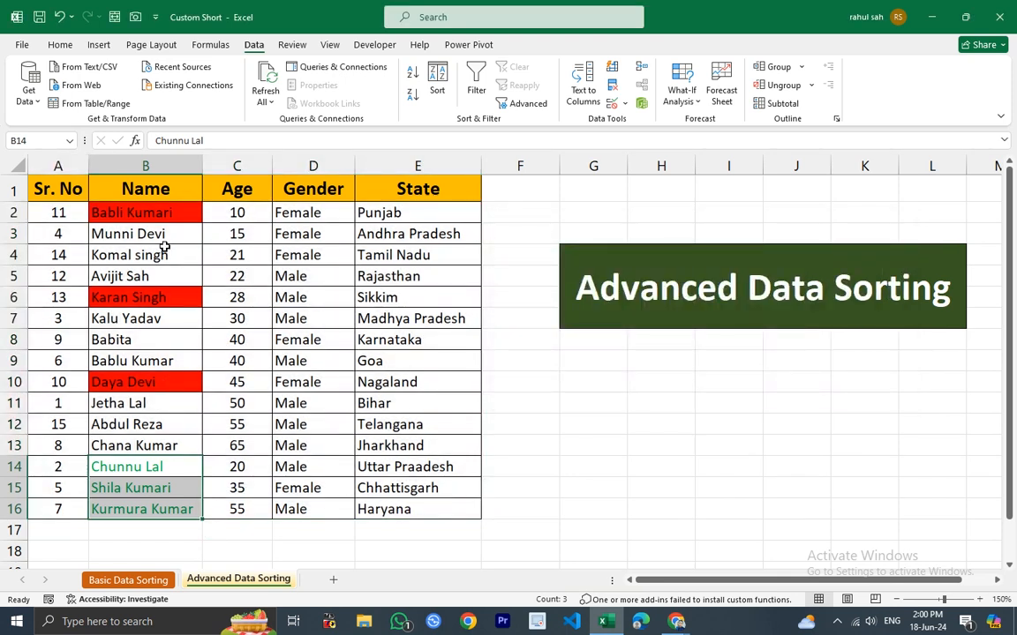
Apply the three-symbol circled indicator icon set as conditional formatting to the Age values.
drag(246, 214, 243, 509)
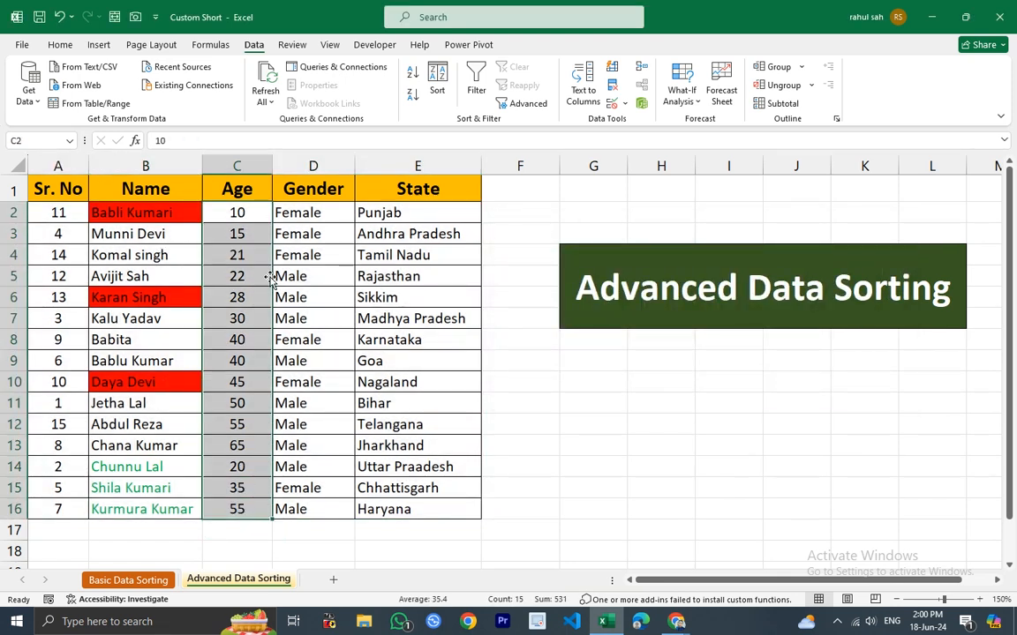
click(51, 44)
click(602, 93)
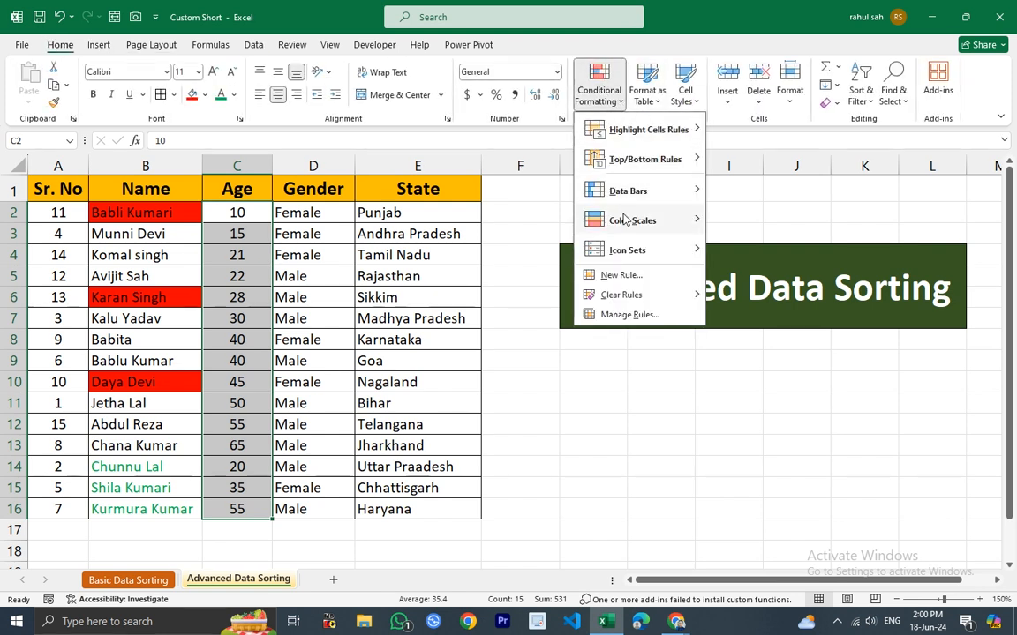
mouse_move(651, 253)
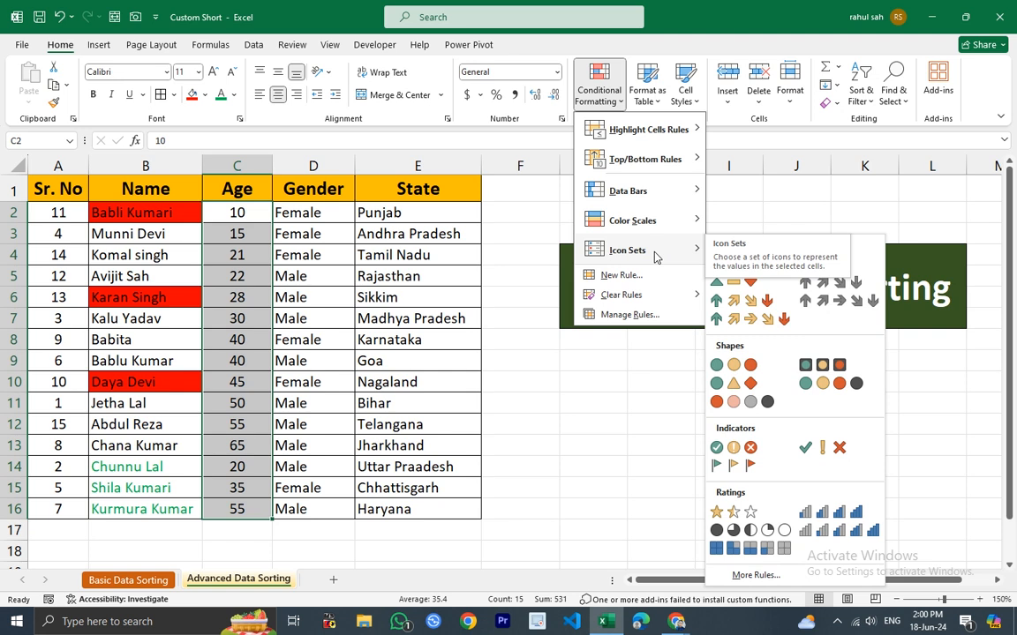
click(749, 447)
click(252, 235)
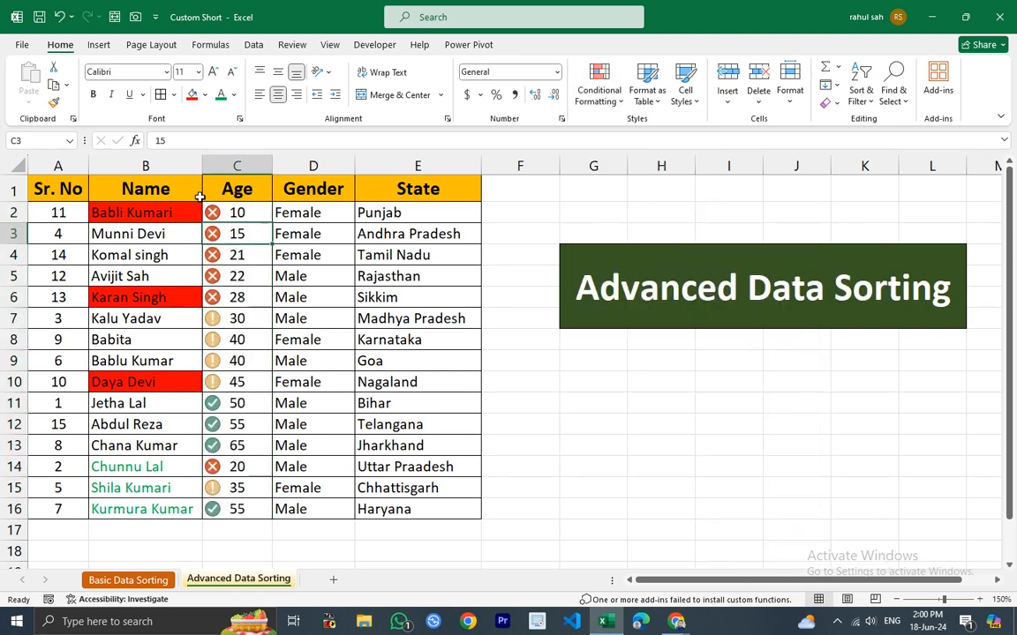
Sort the table by Age on Conditional Formatting Icon, placing the green check icon On Top.
click(237, 166)
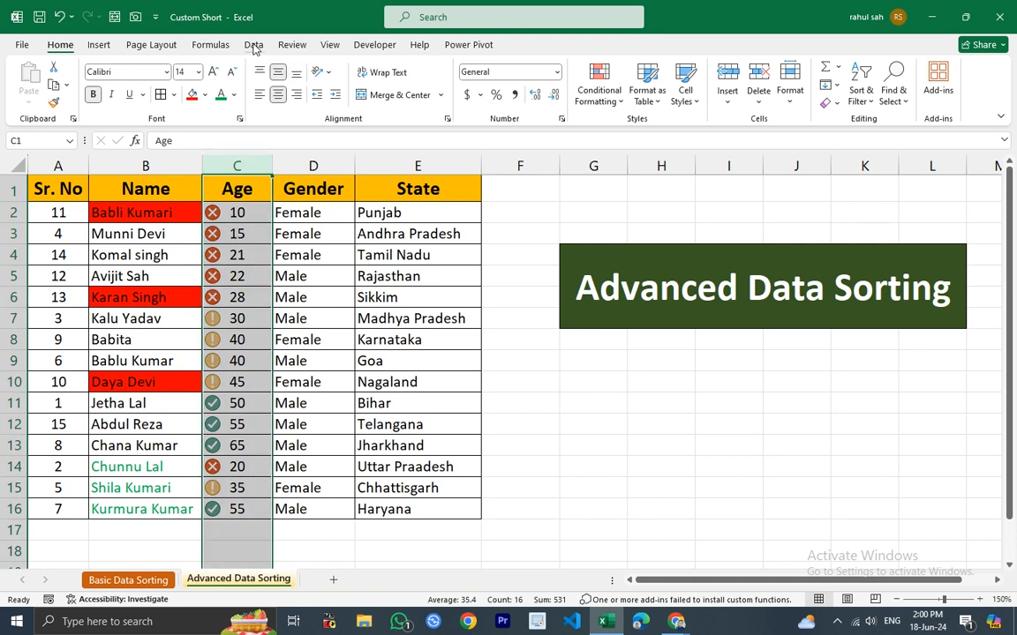
click(253, 44)
click(412, 72)
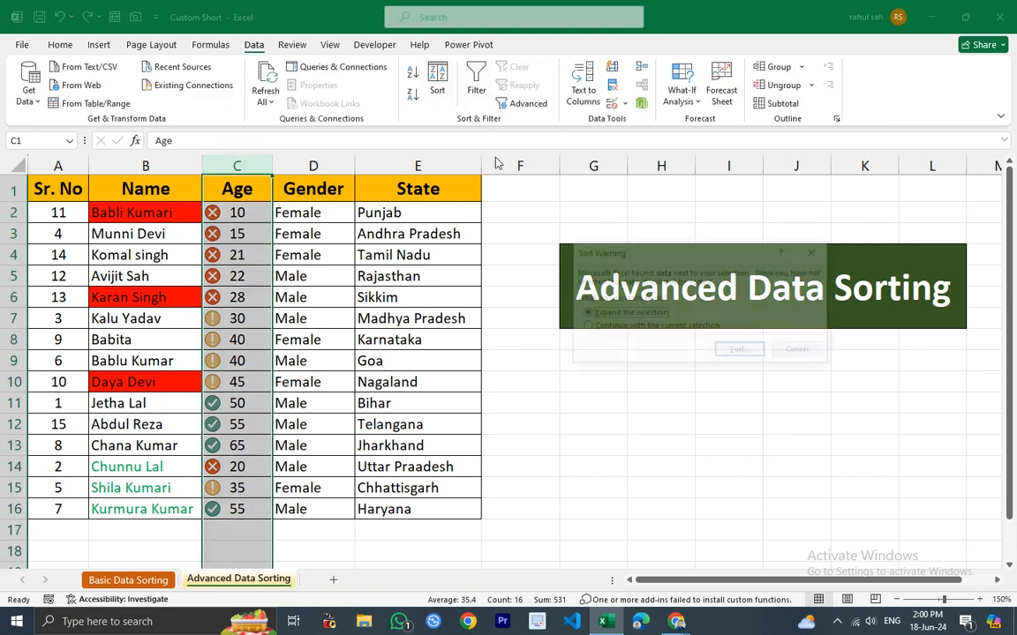
click(741, 352)
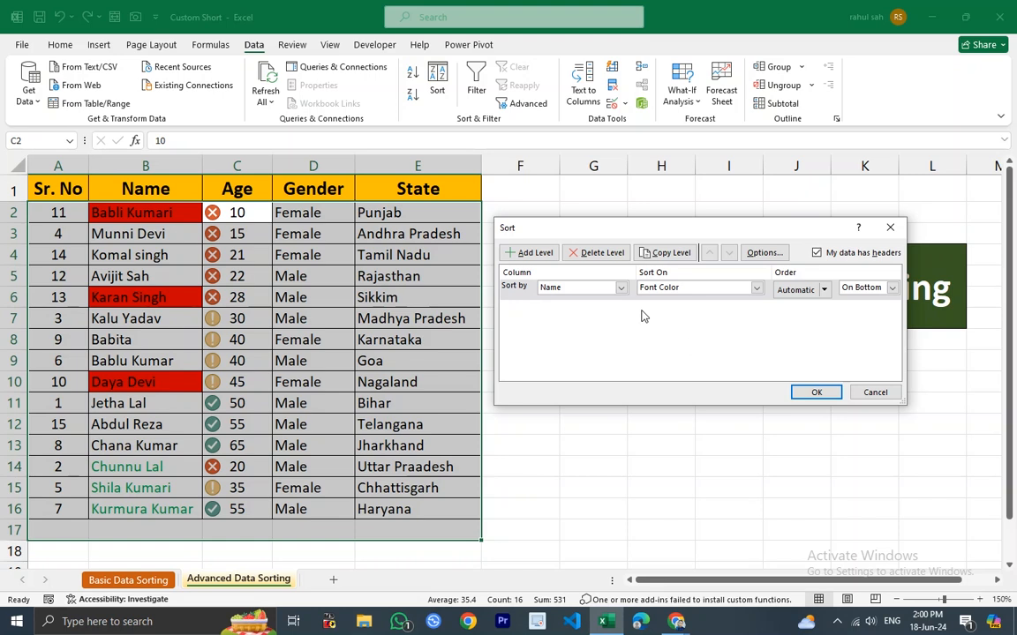
click(620, 288)
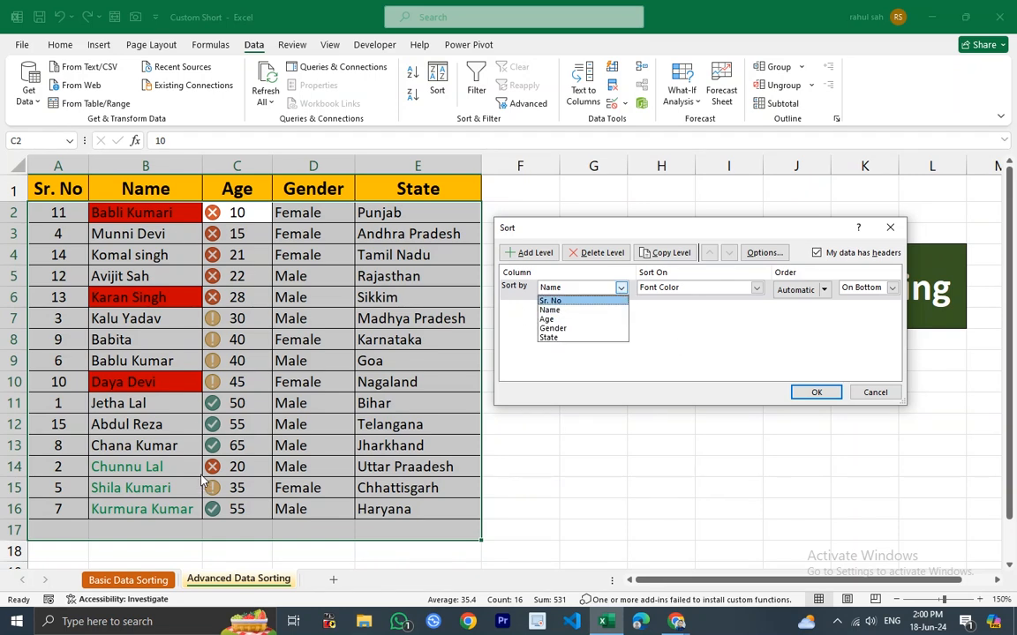
click(547, 318)
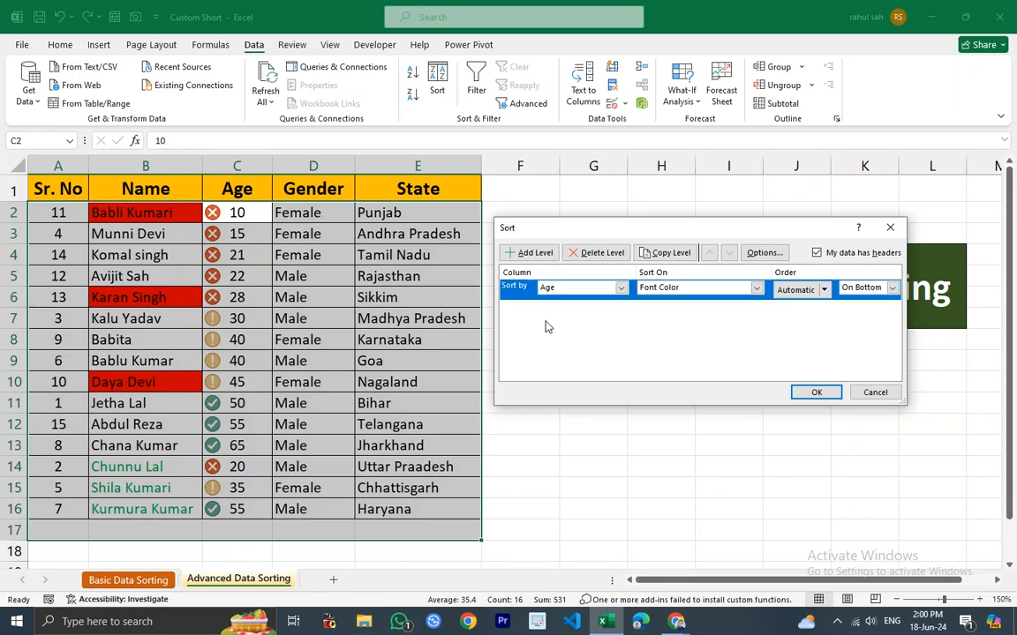
click(755, 288)
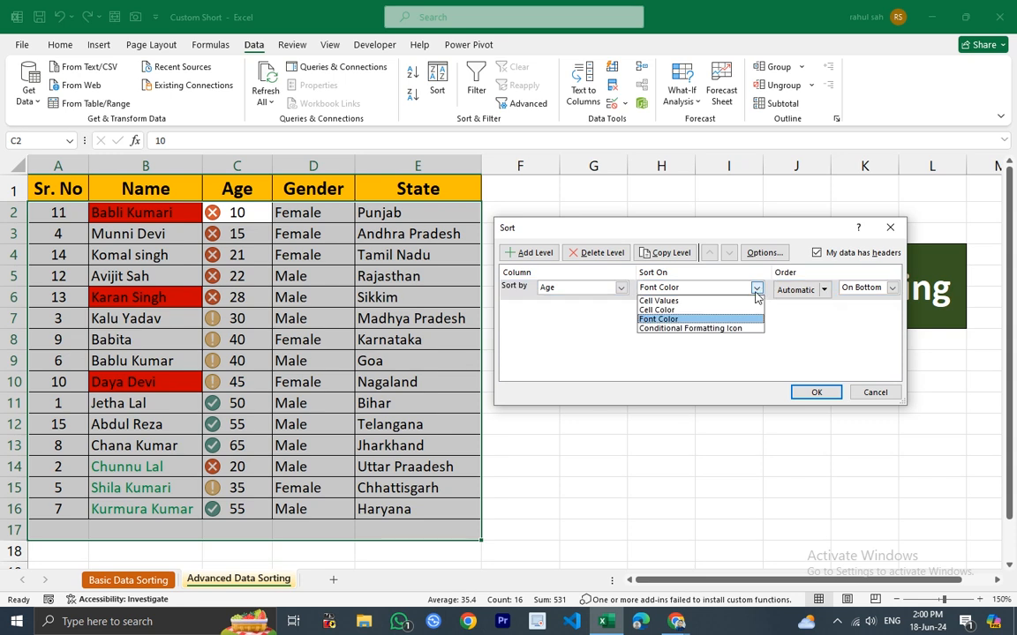
click(698, 329)
click(794, 290)
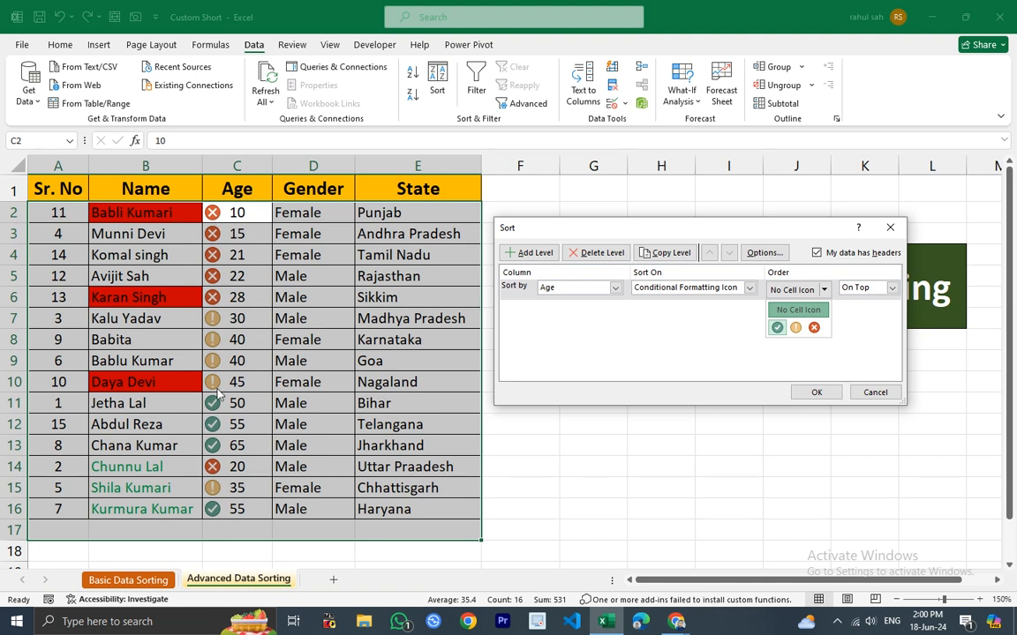
click(778, 328)
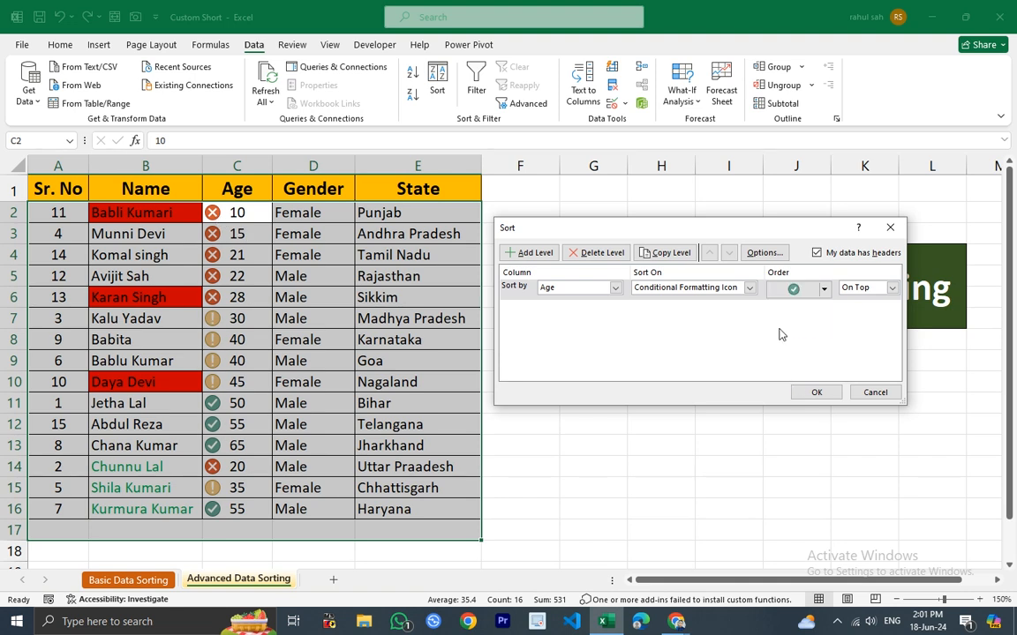
click(892, 288)
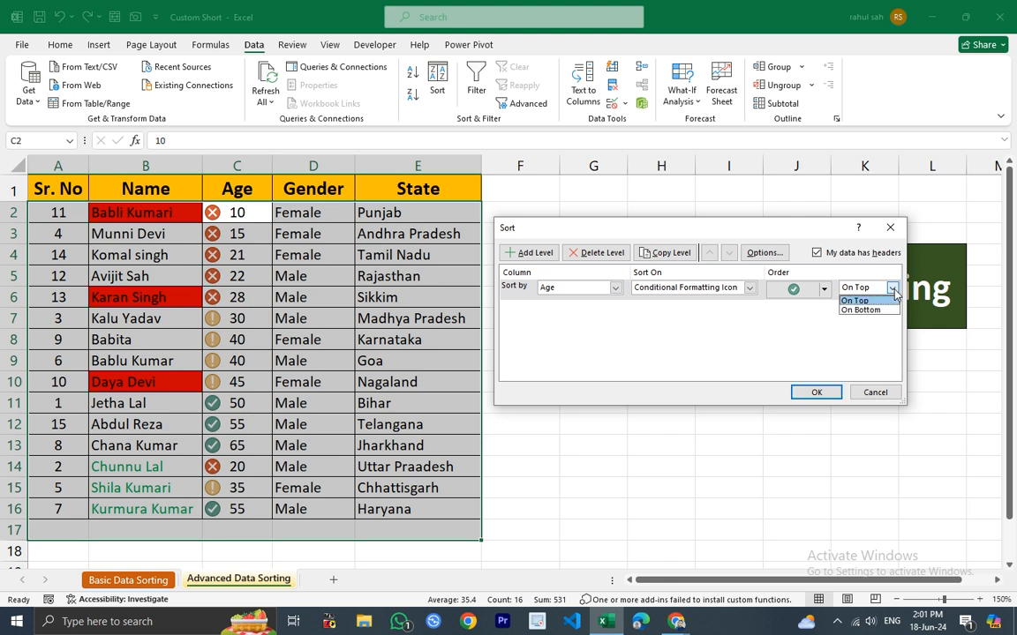
click(817, 393)
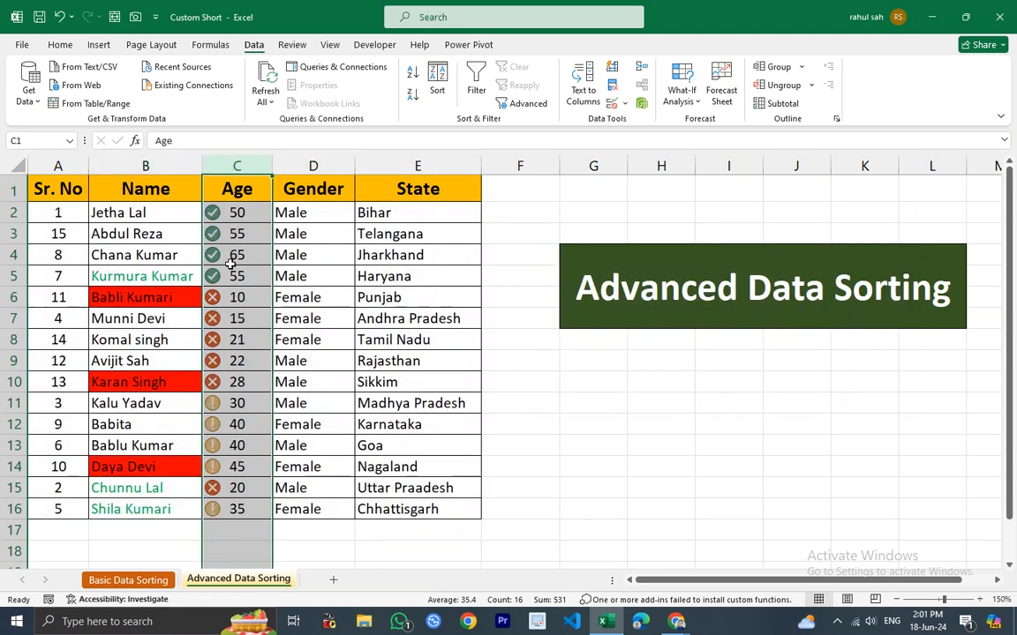
Review the Age rows grouped by each conditional formatting icon.
click(231, 261)
click(230, 208)
drag(230, 208, 227, 383)
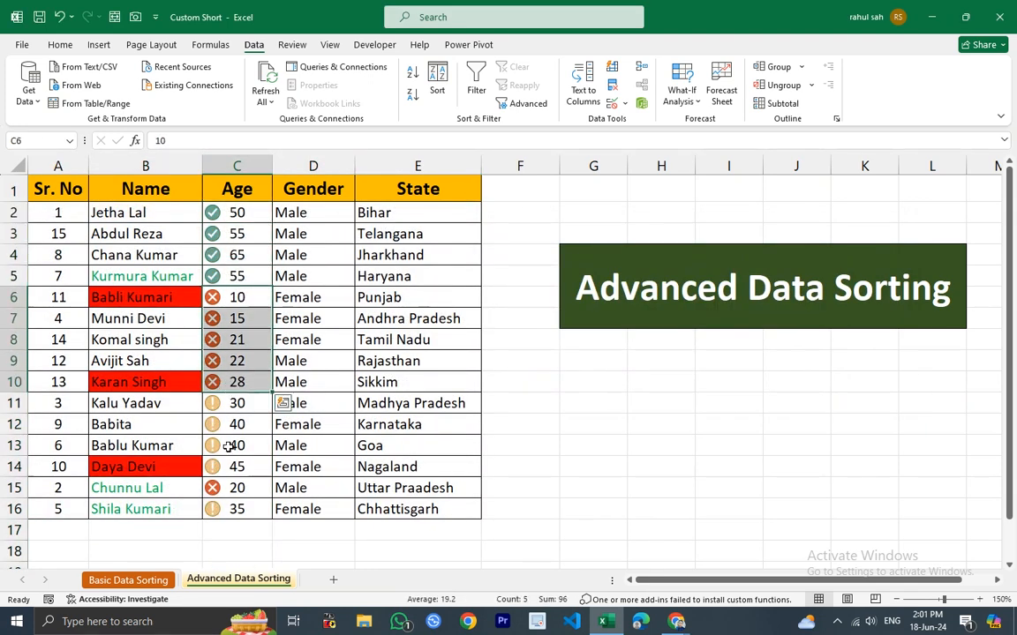
drag(241, 300, 218, 495)
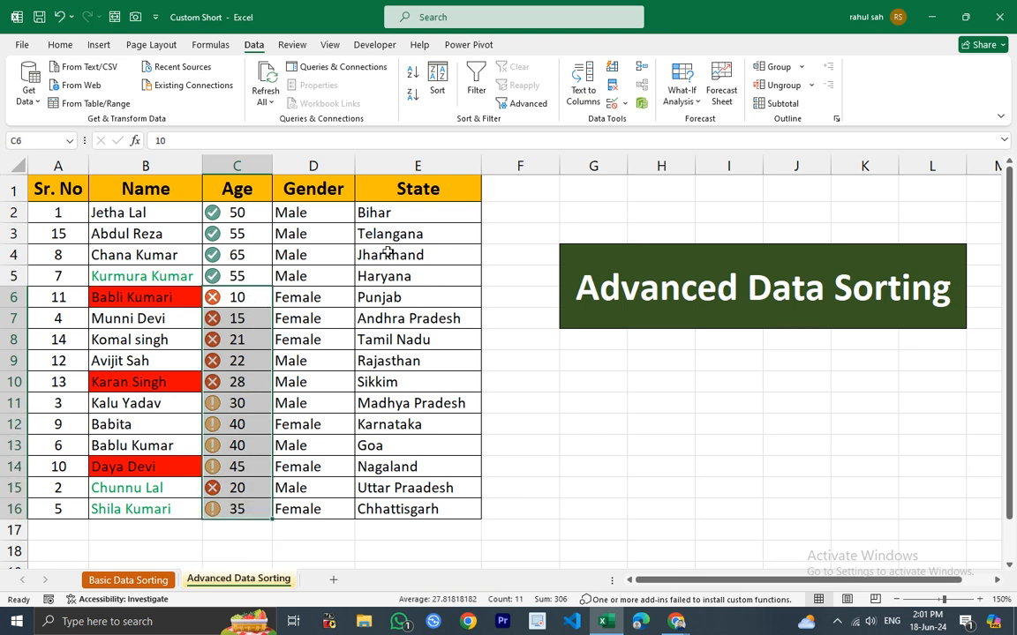
click(226, 207)
drag(226, 208, 237, 275)
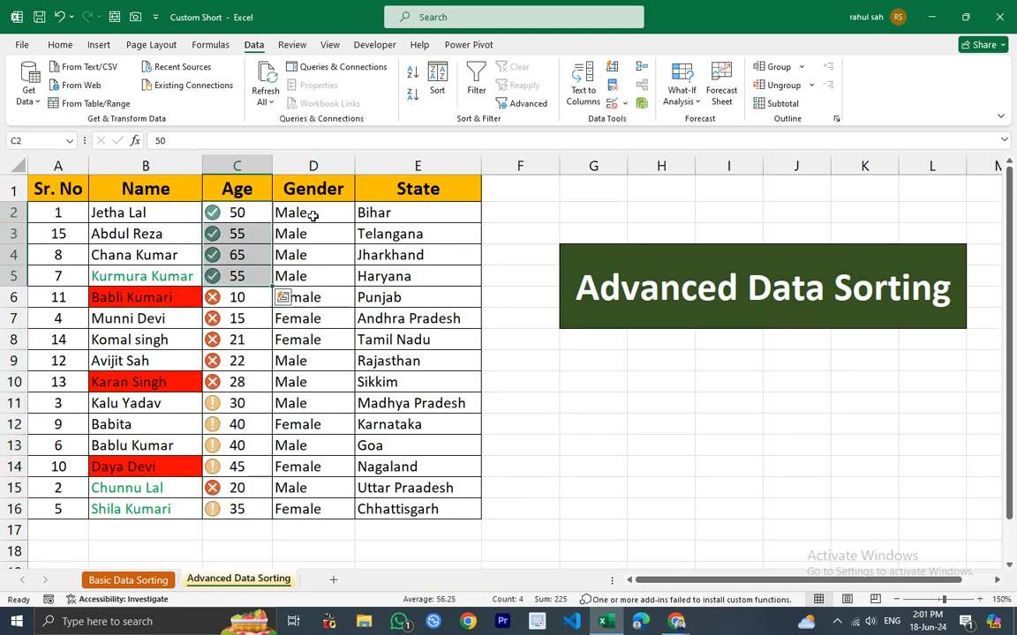
click(601, 430)
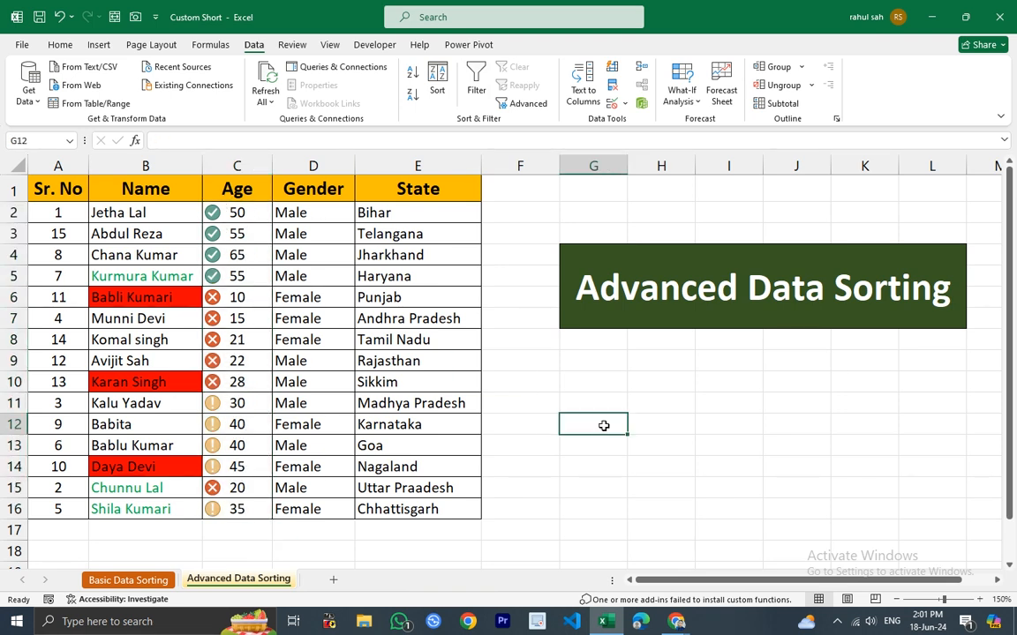
click(715, 303)
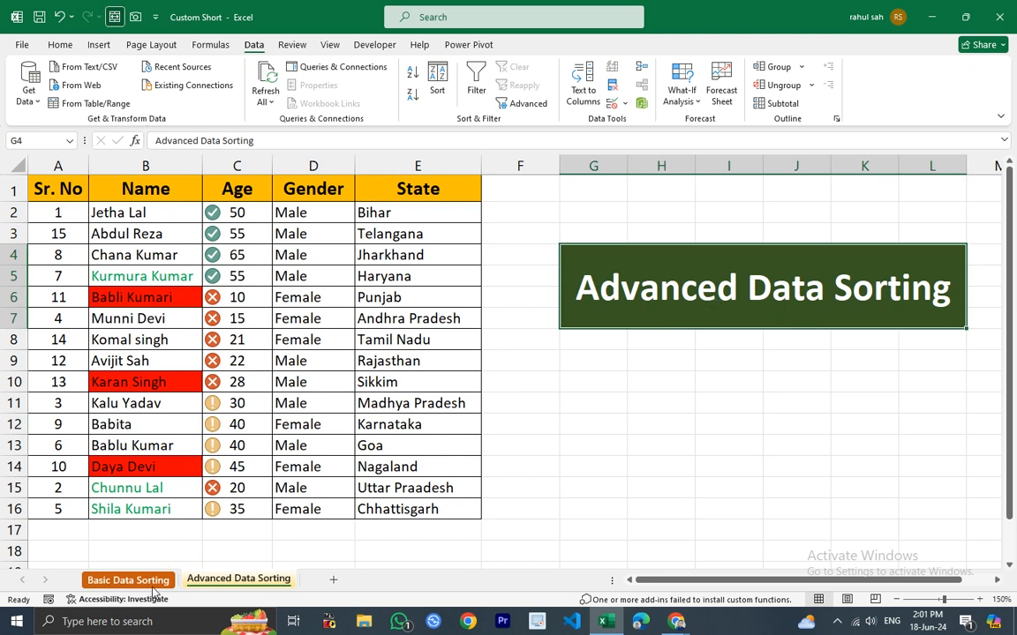
key(ctrl+Page_Up)
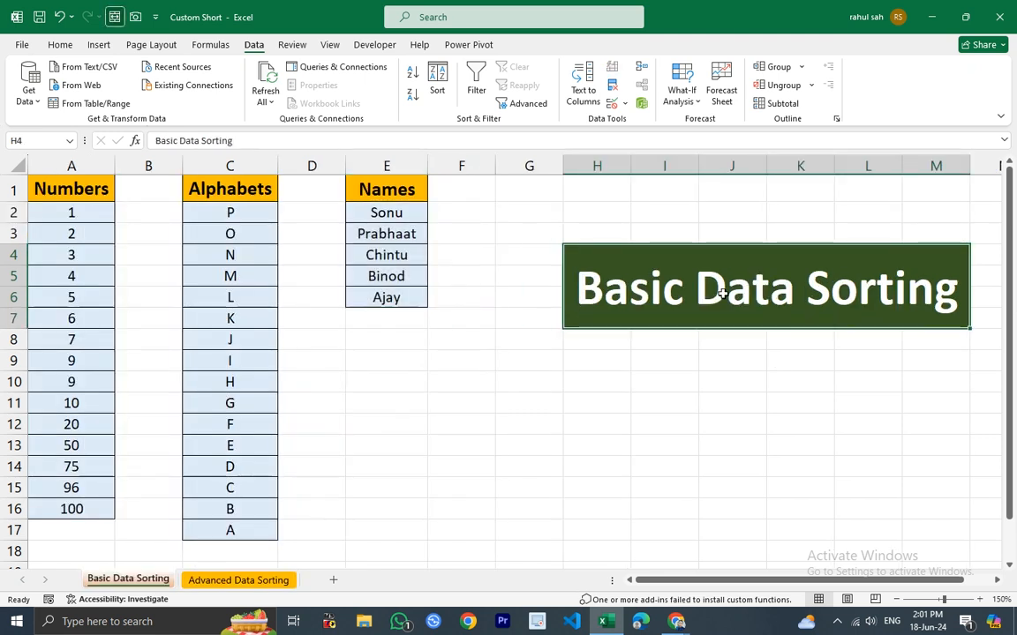
click(236, 580)
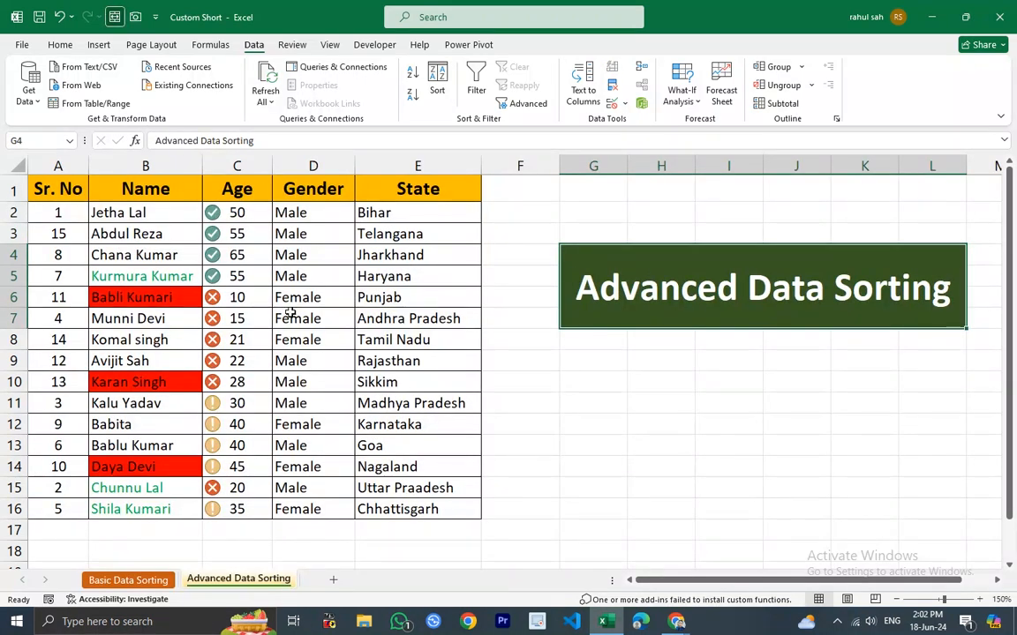